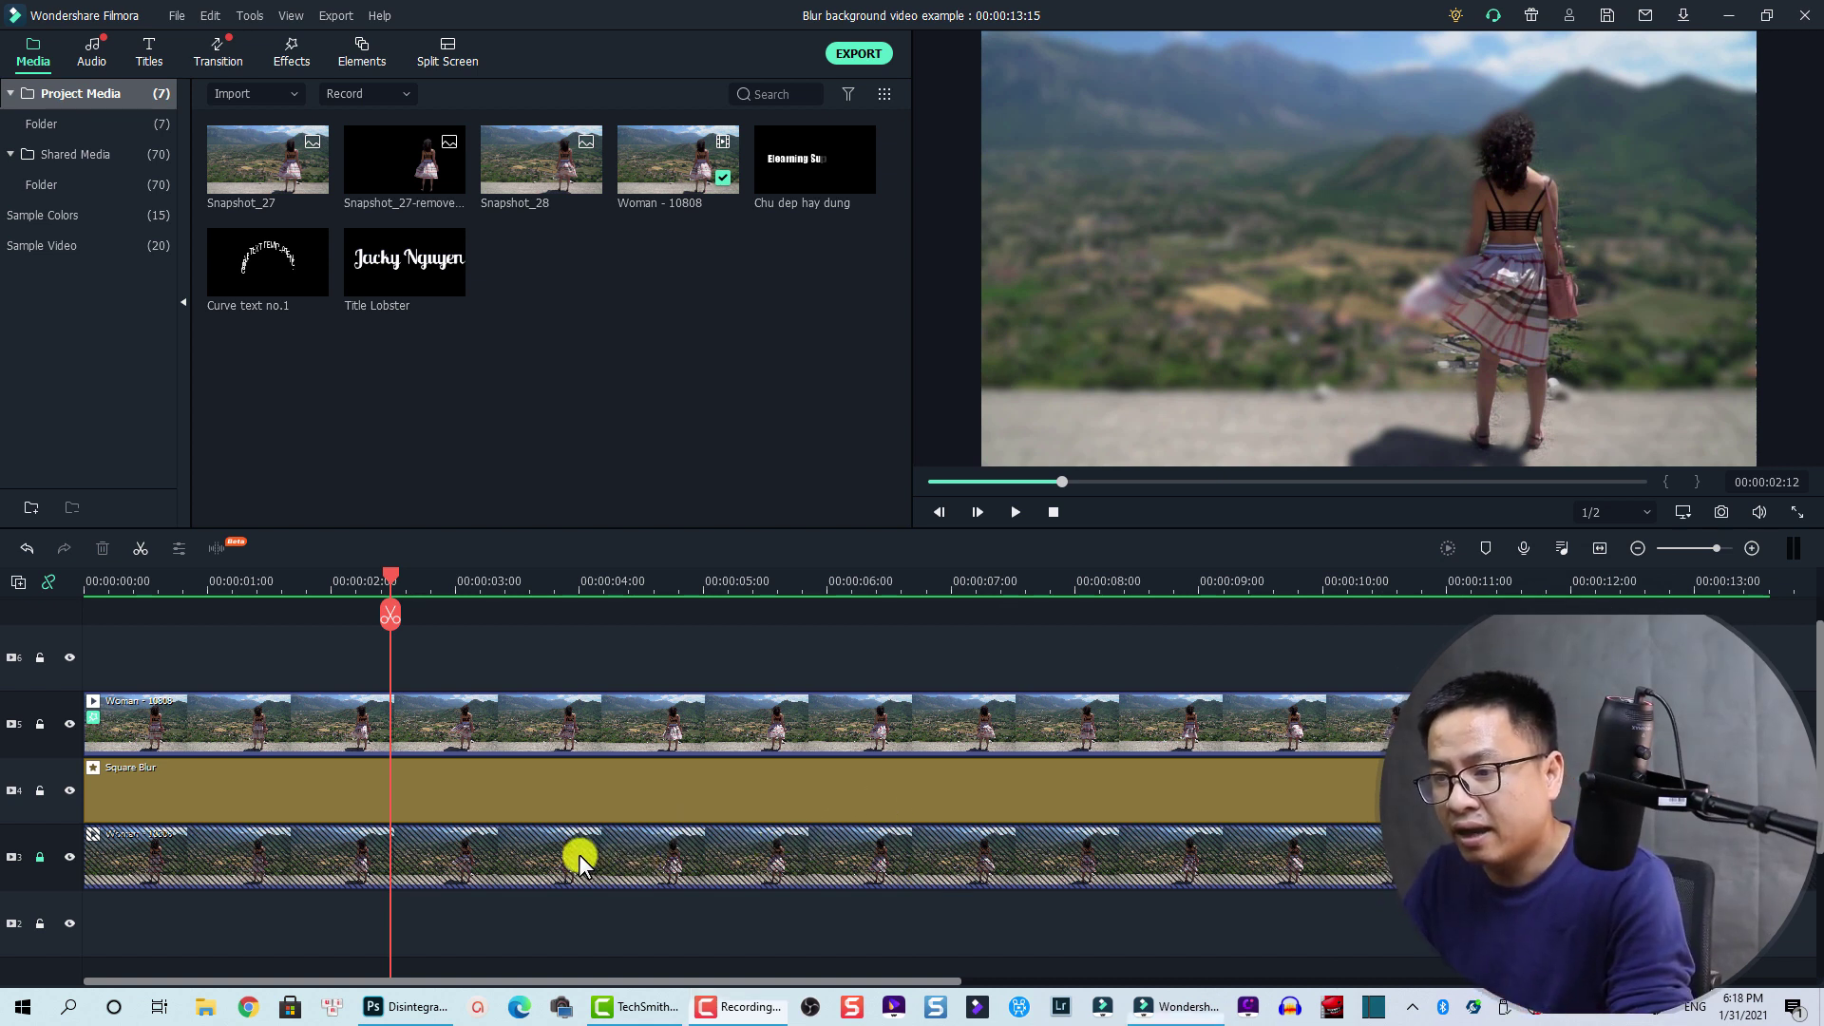
click(38, 857)
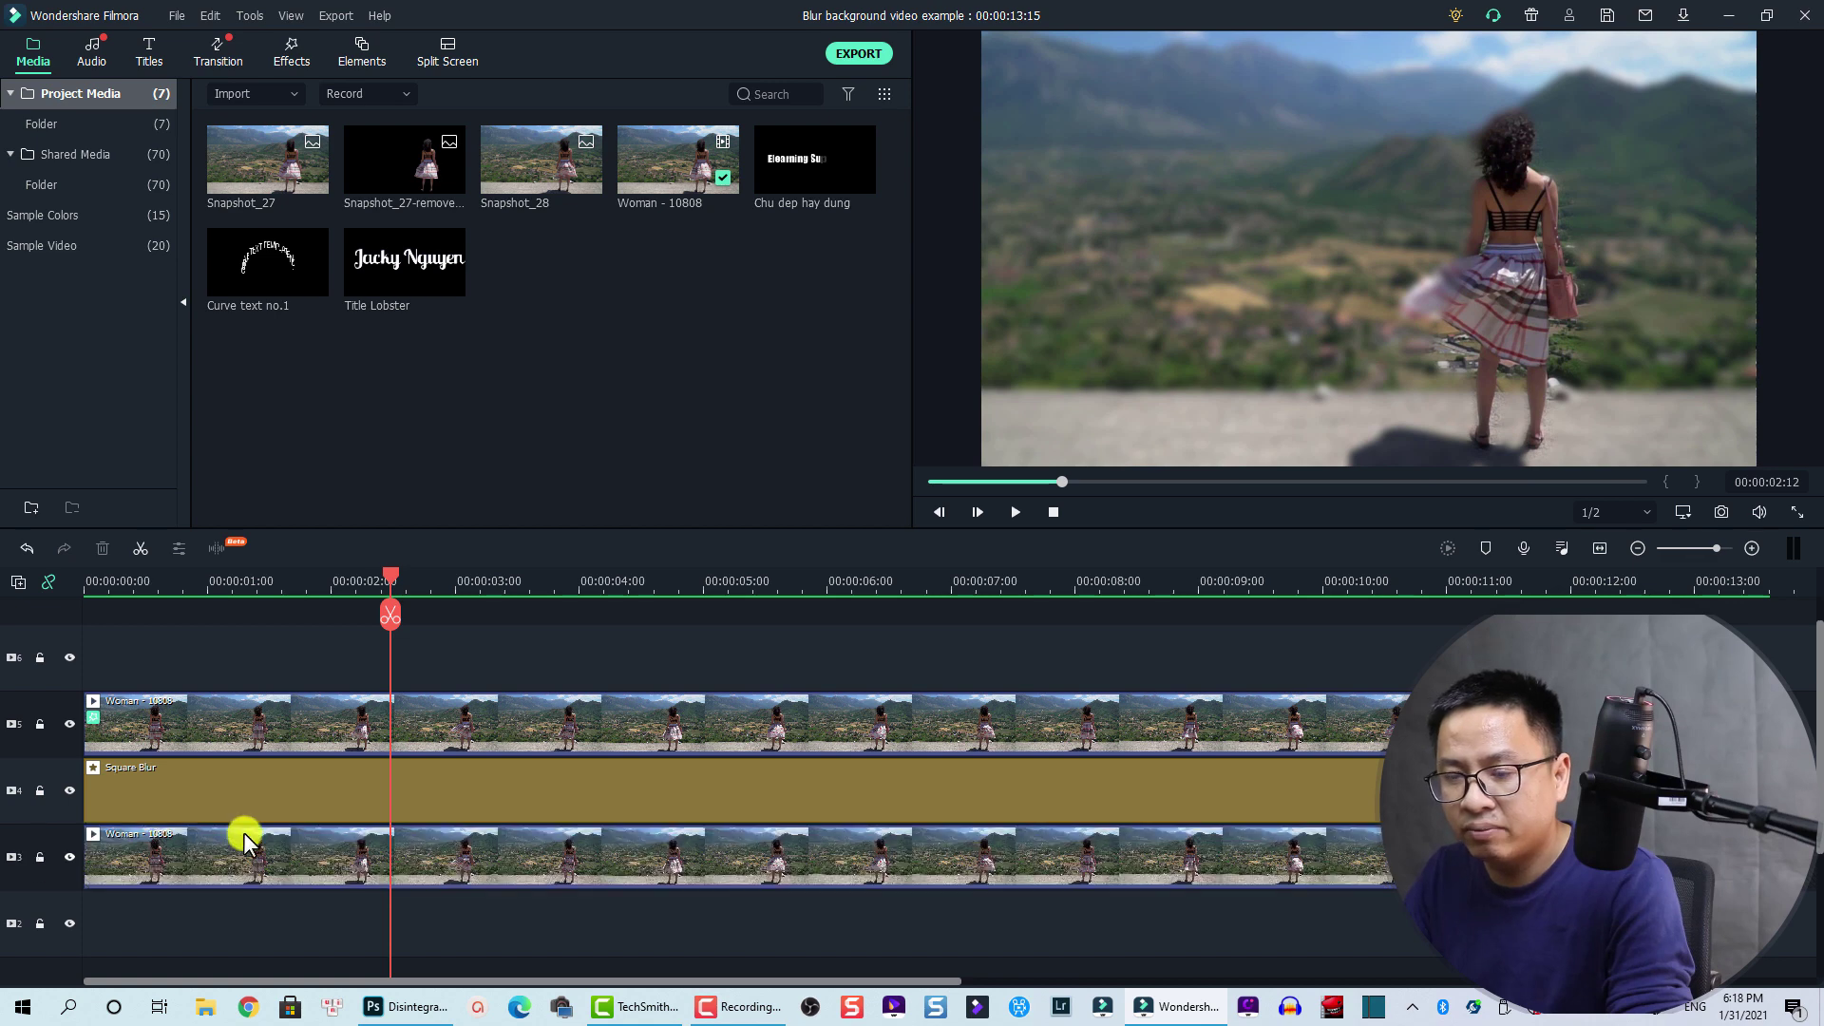
click(310, 853)
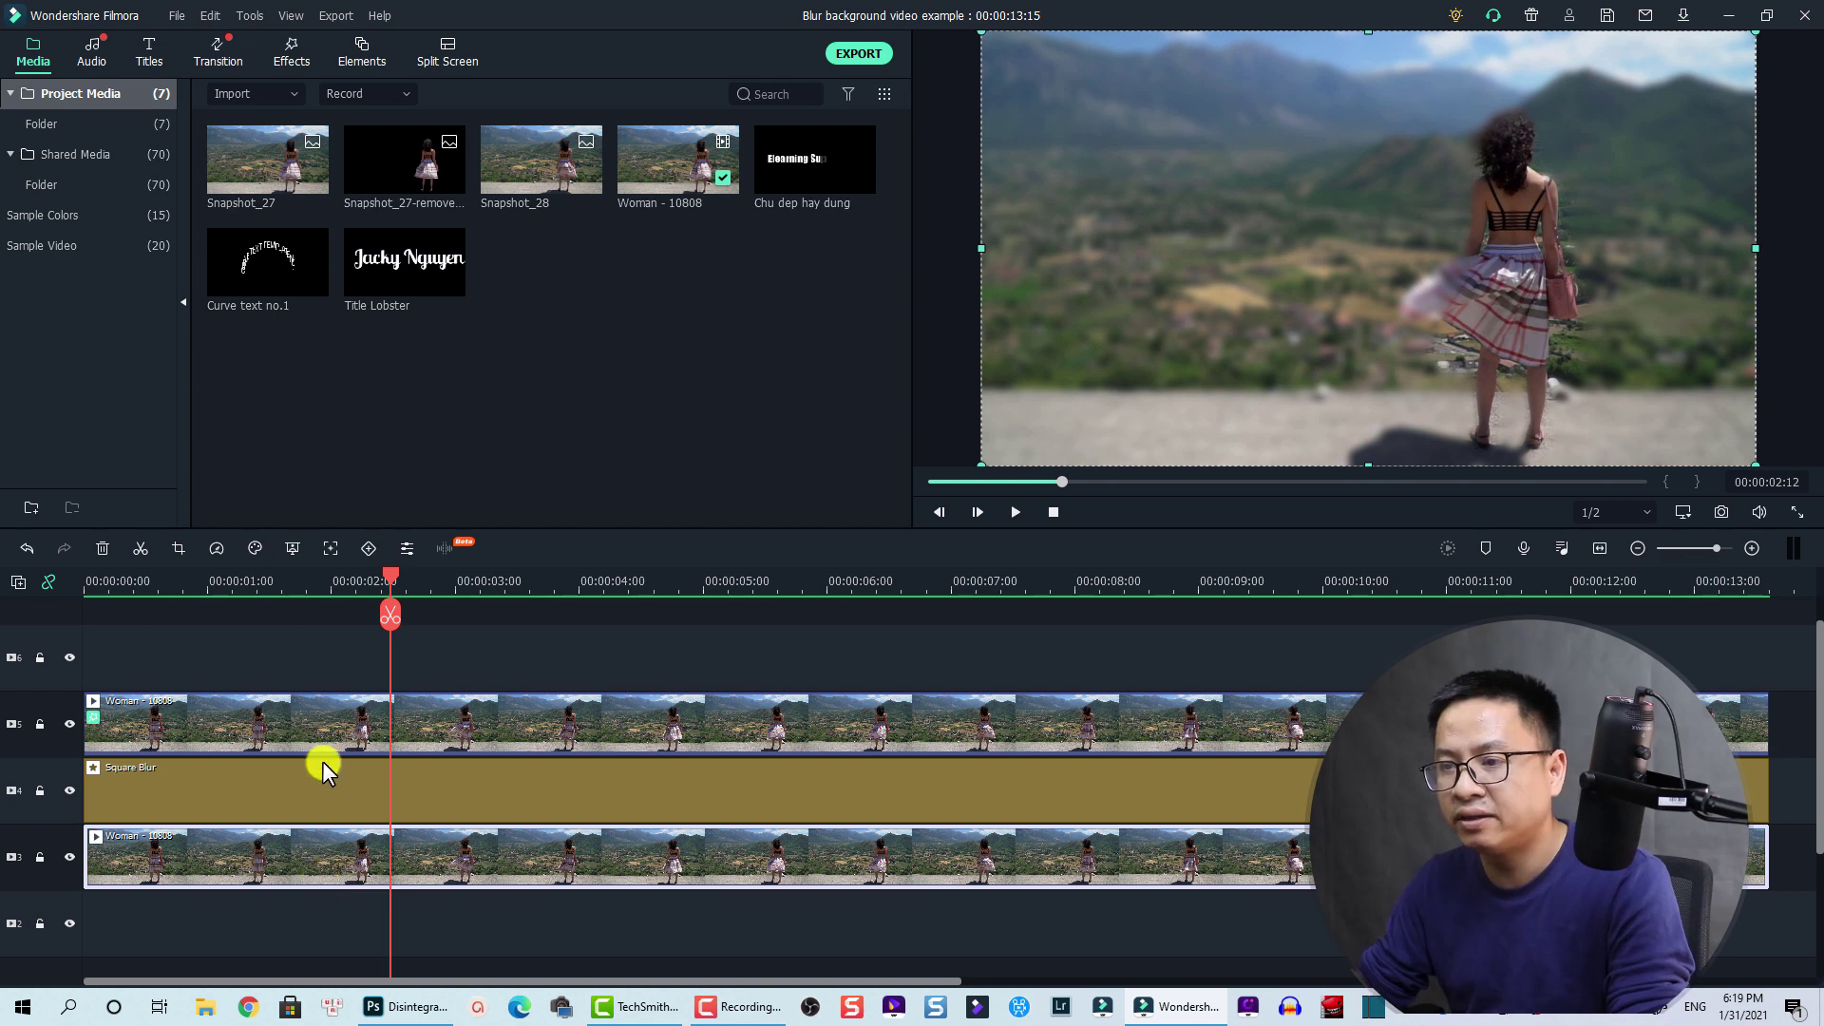
click(249, 710)
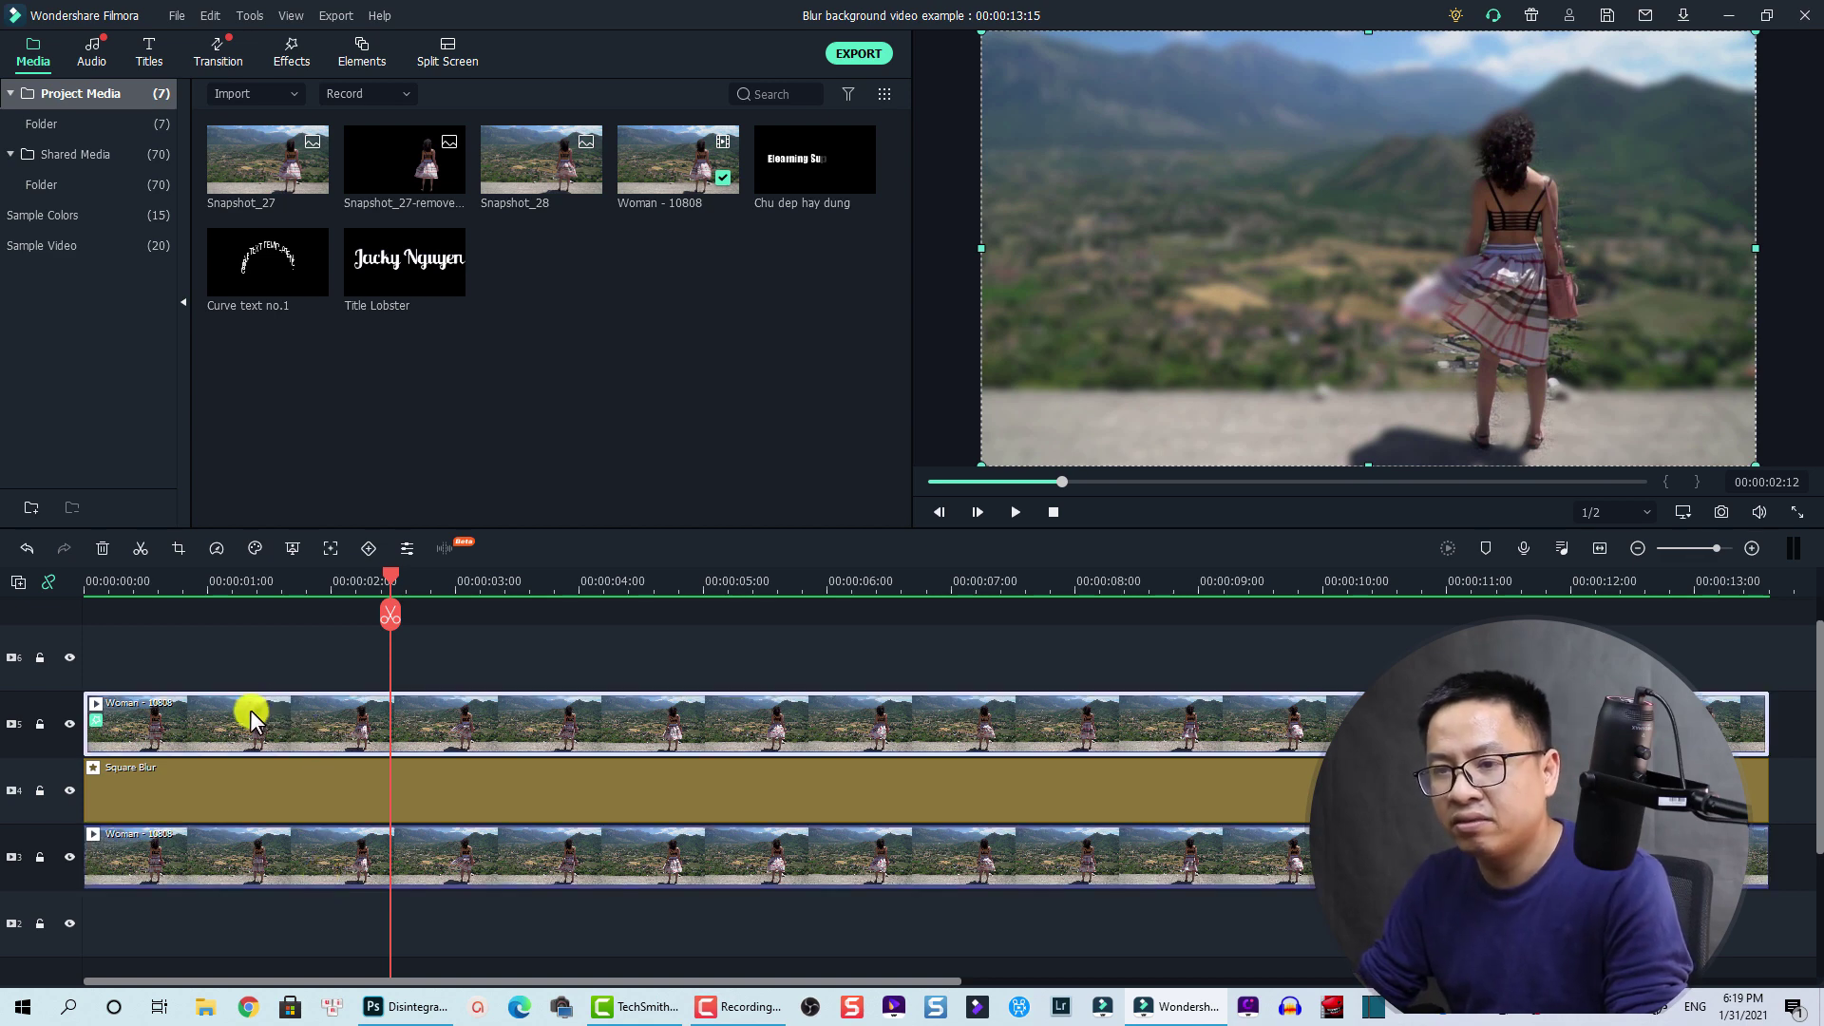
click(198, 807)
click(221, 870)
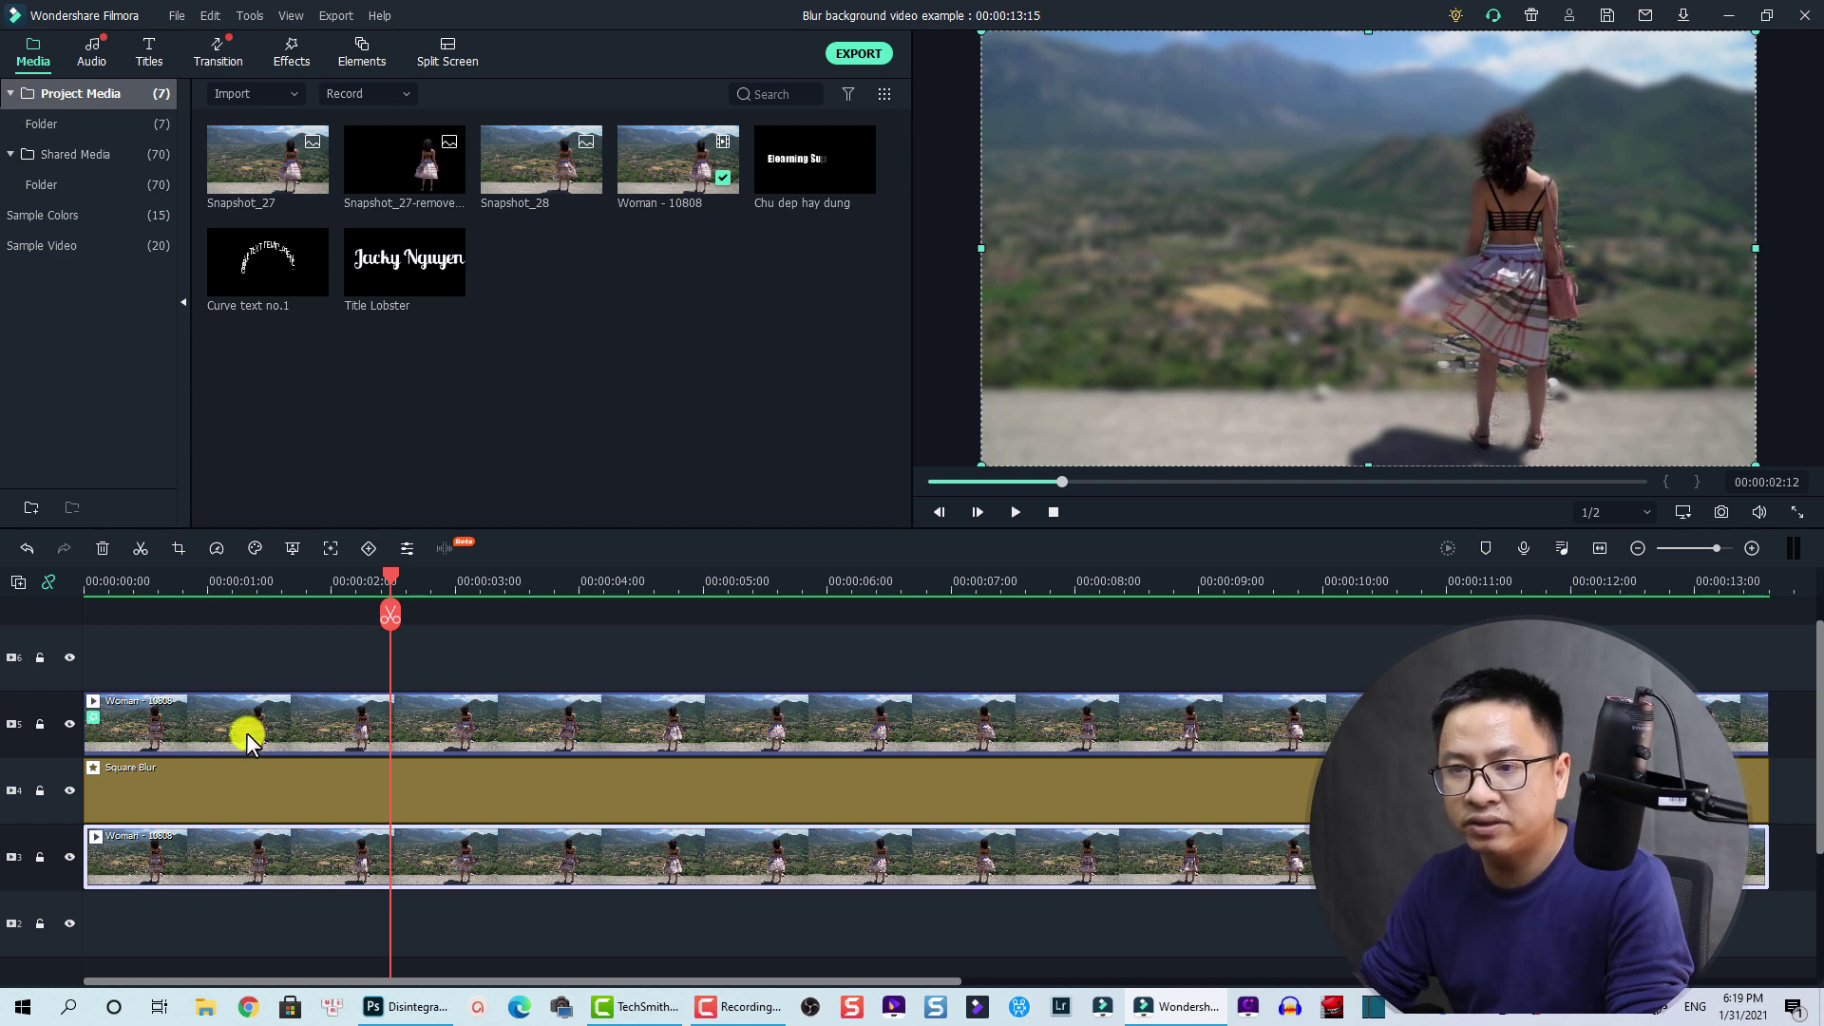
click(167, 790)
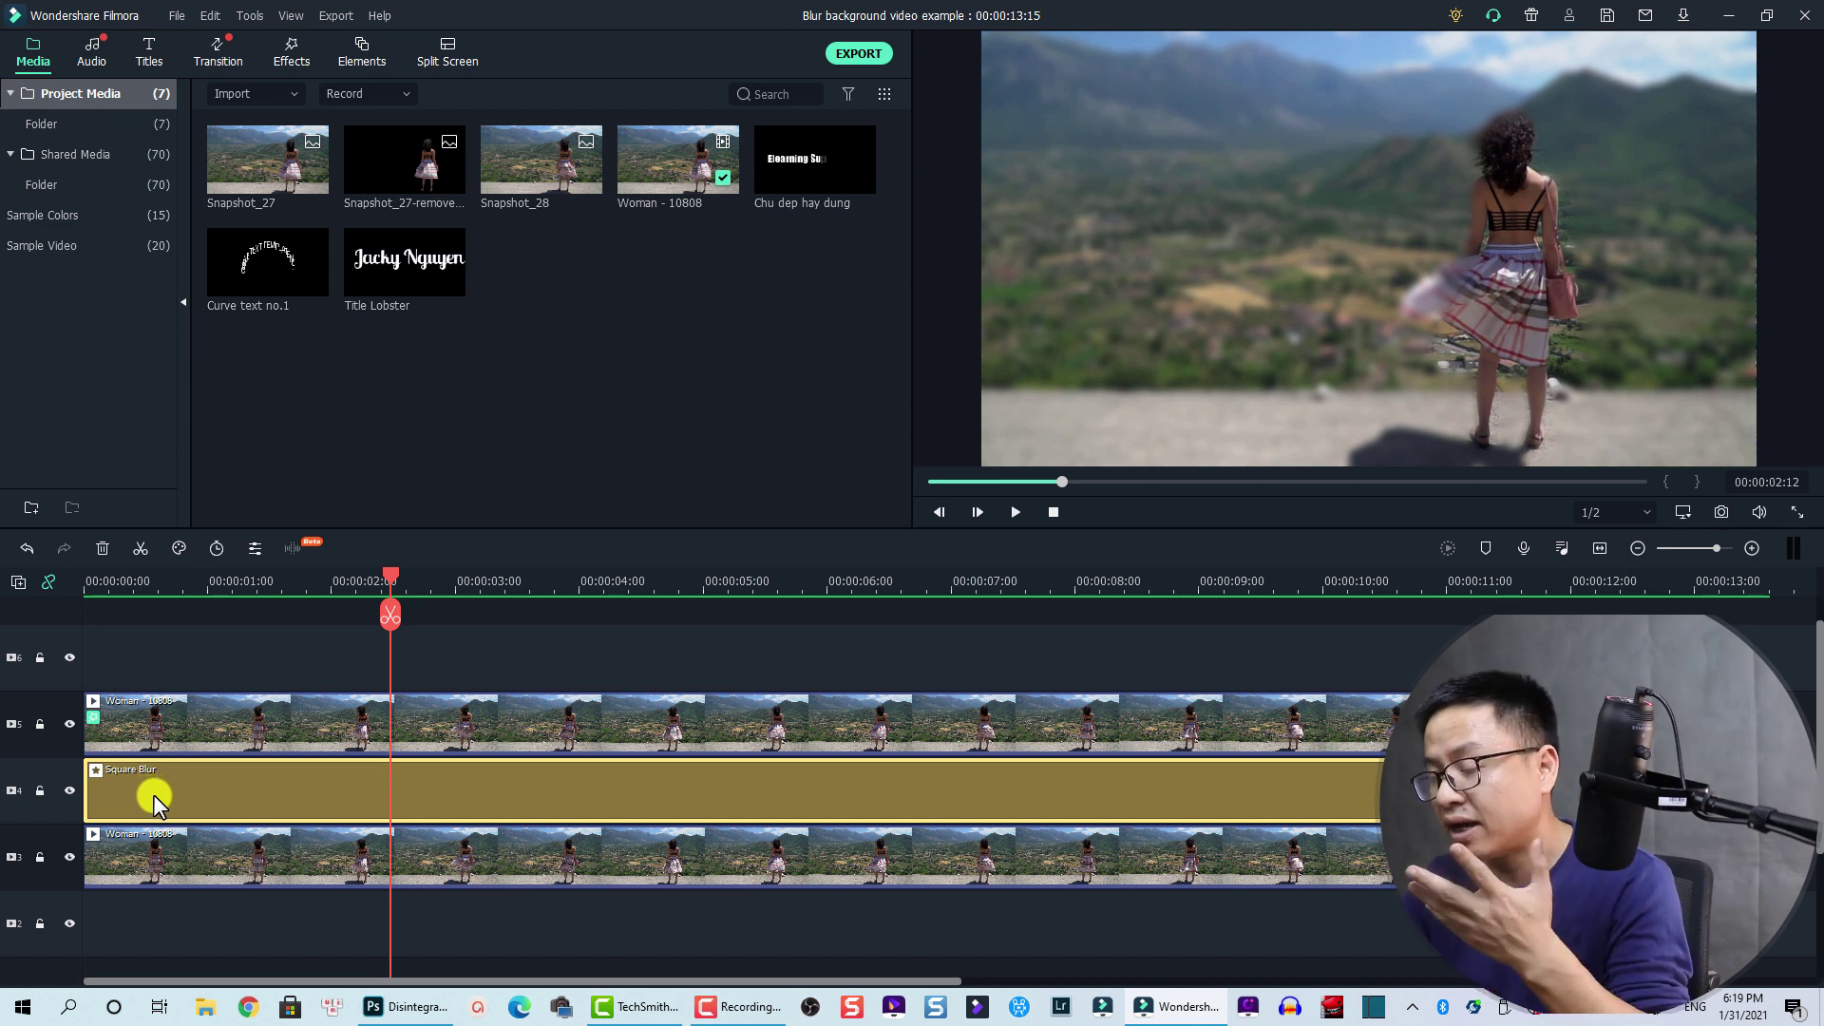
drag(585, 660, 361, 870)
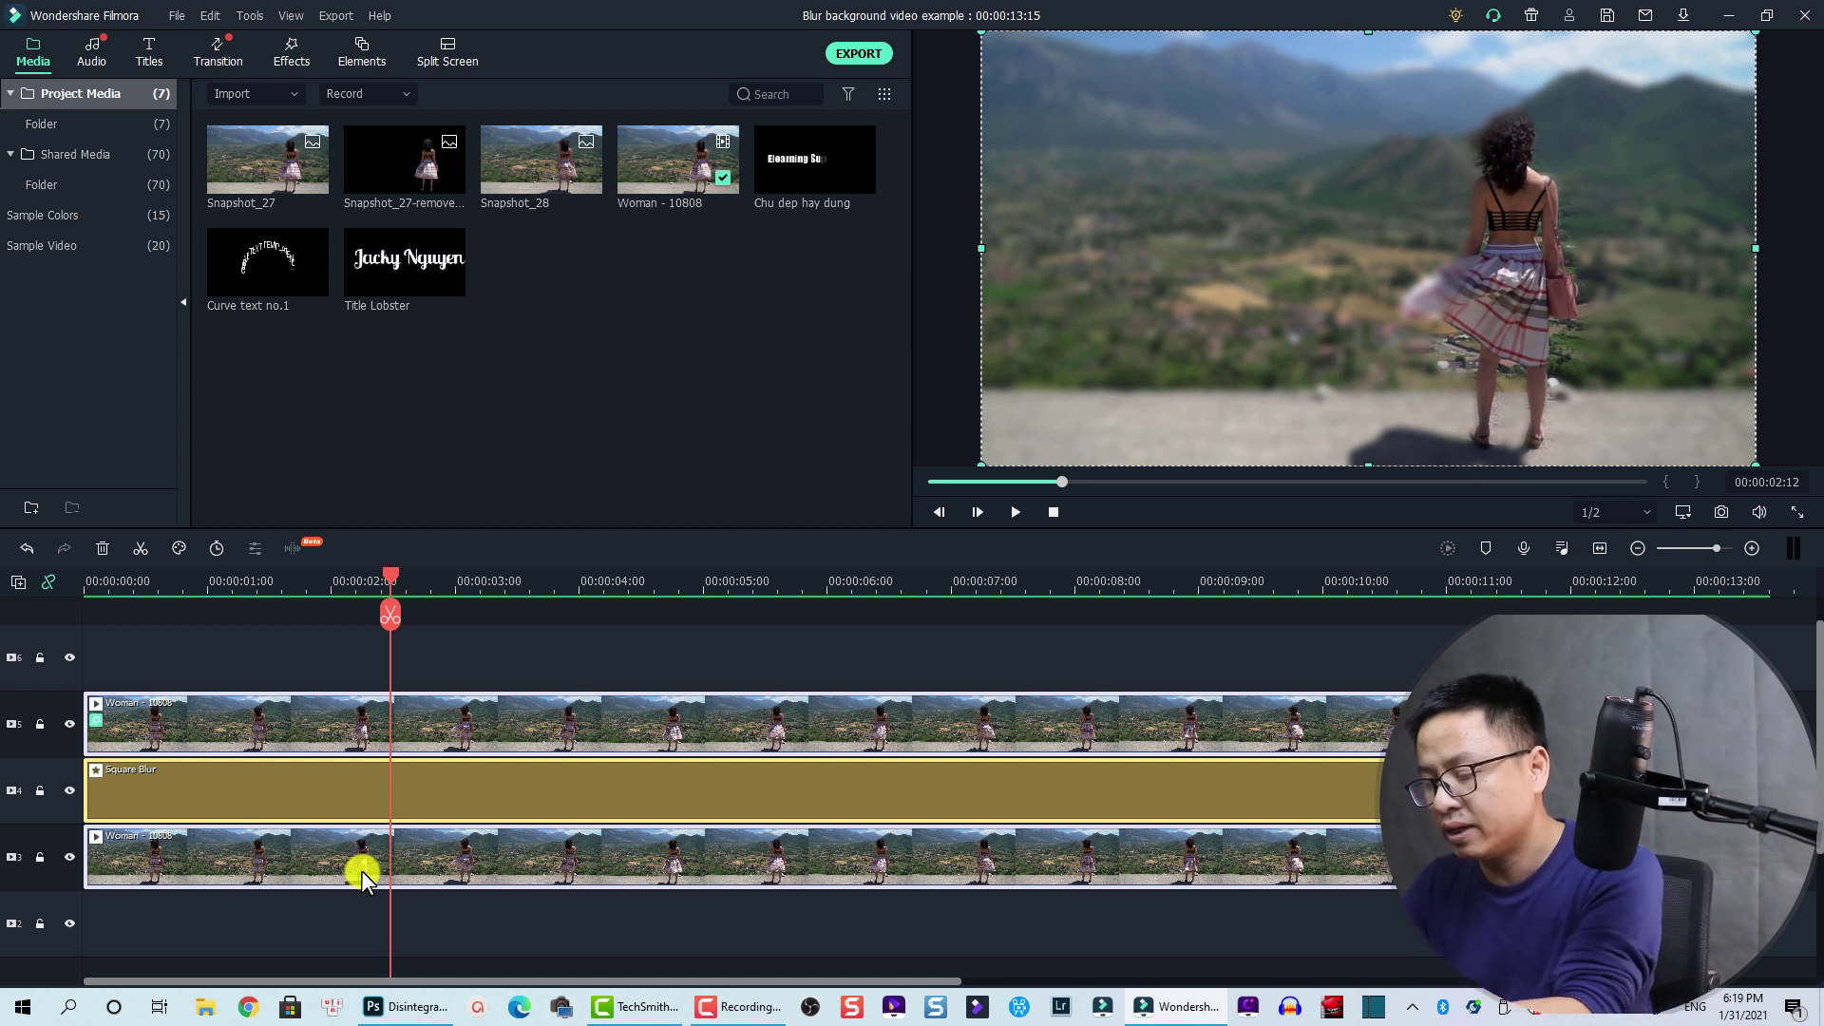
Delete the blur clips, put Woman - 10808 alone on the timeline, and play it
key(Delete)
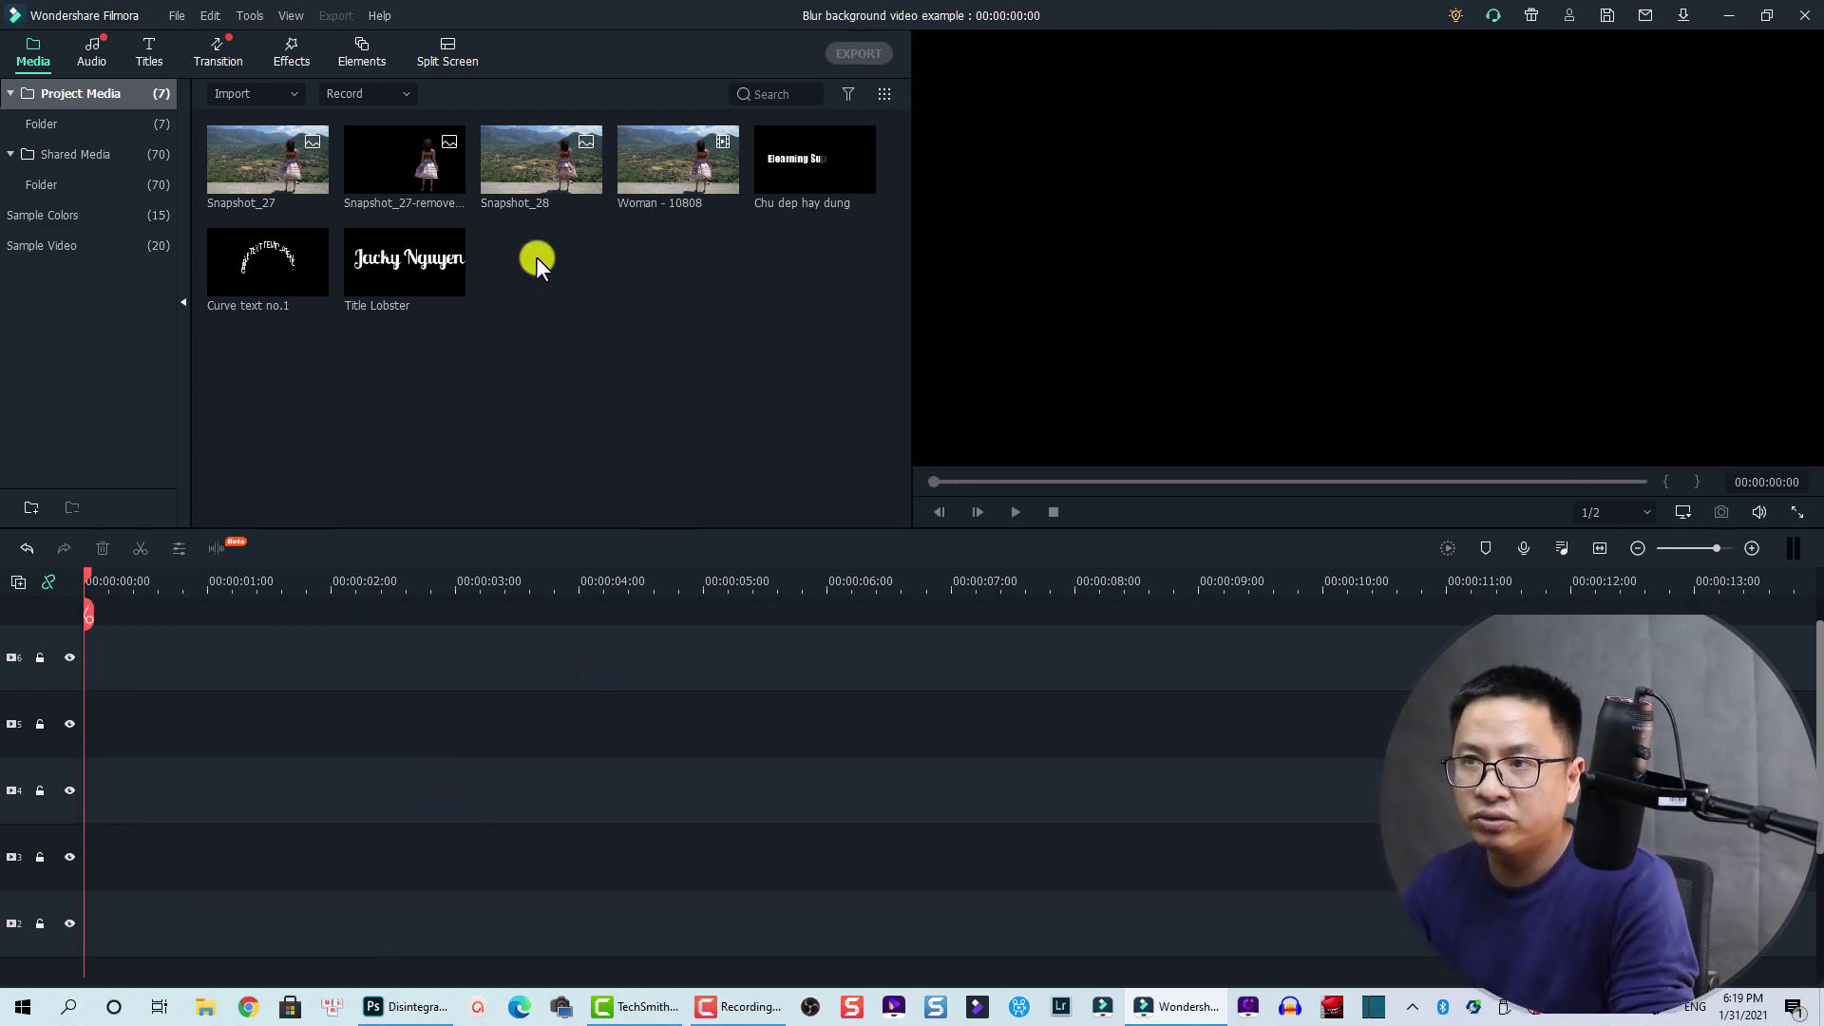
click(653, 186)
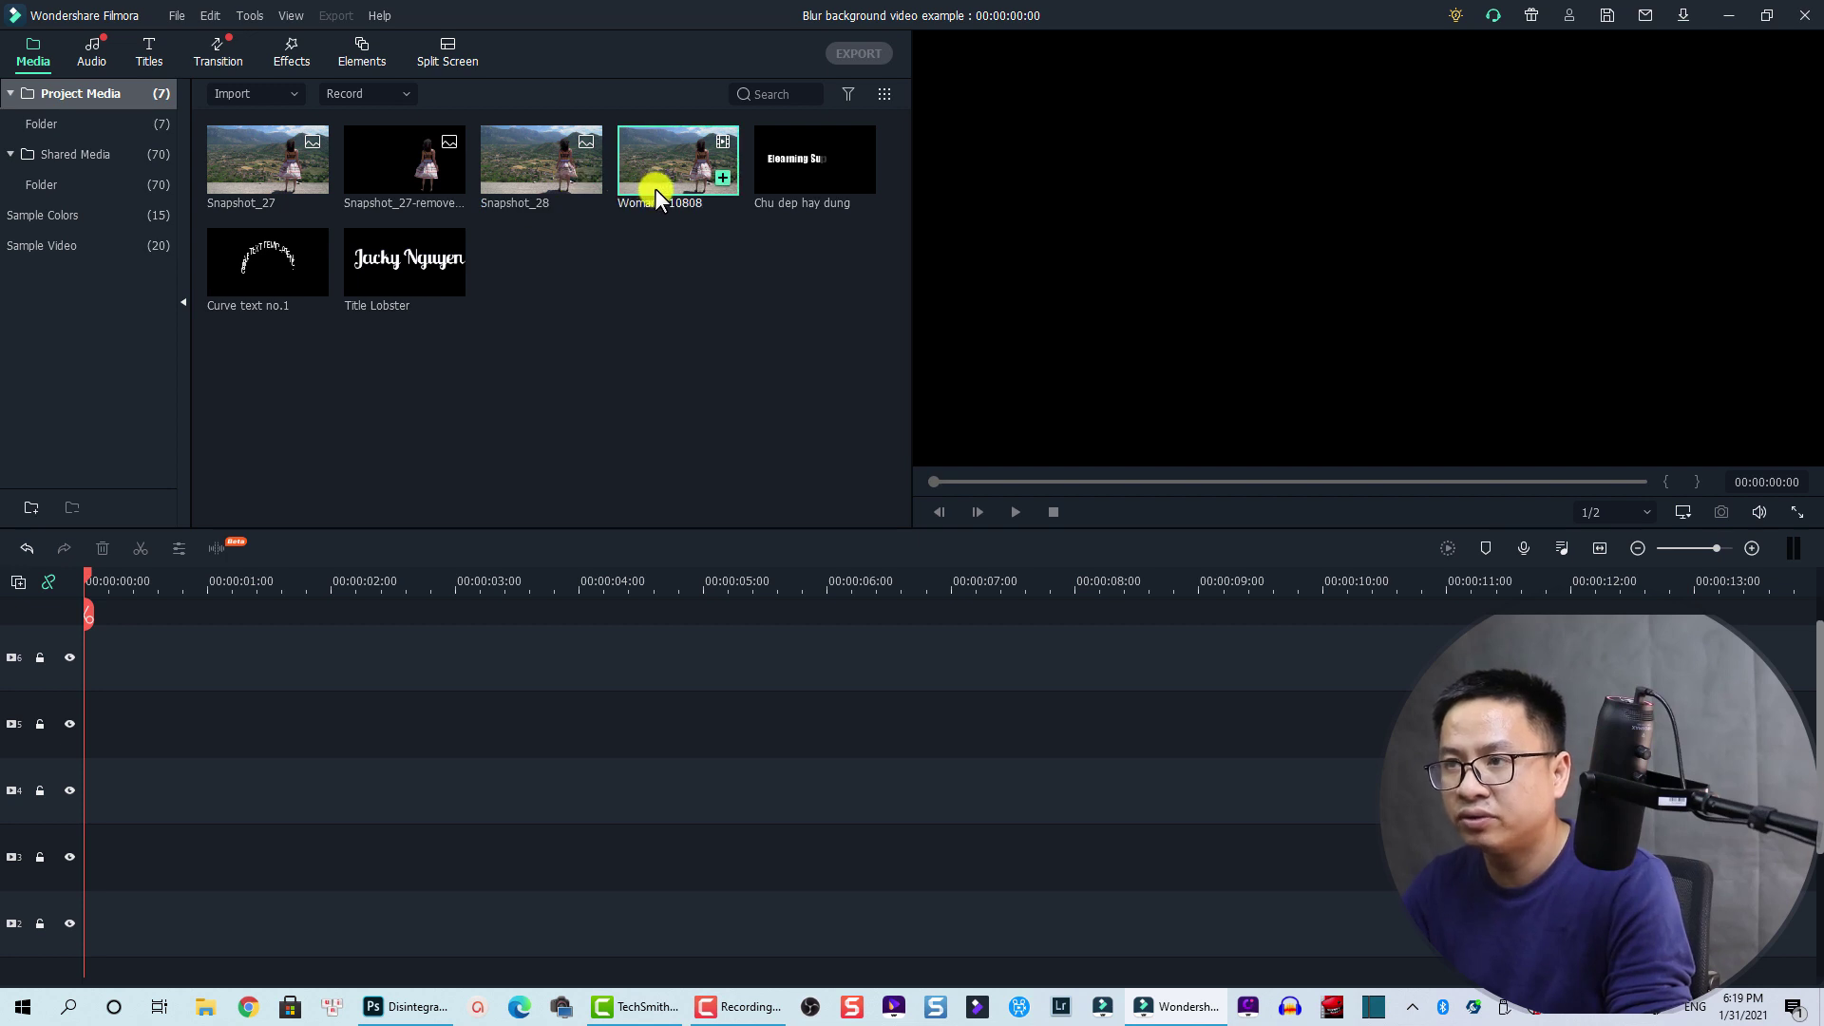
drag(653, 188, 76, 924)
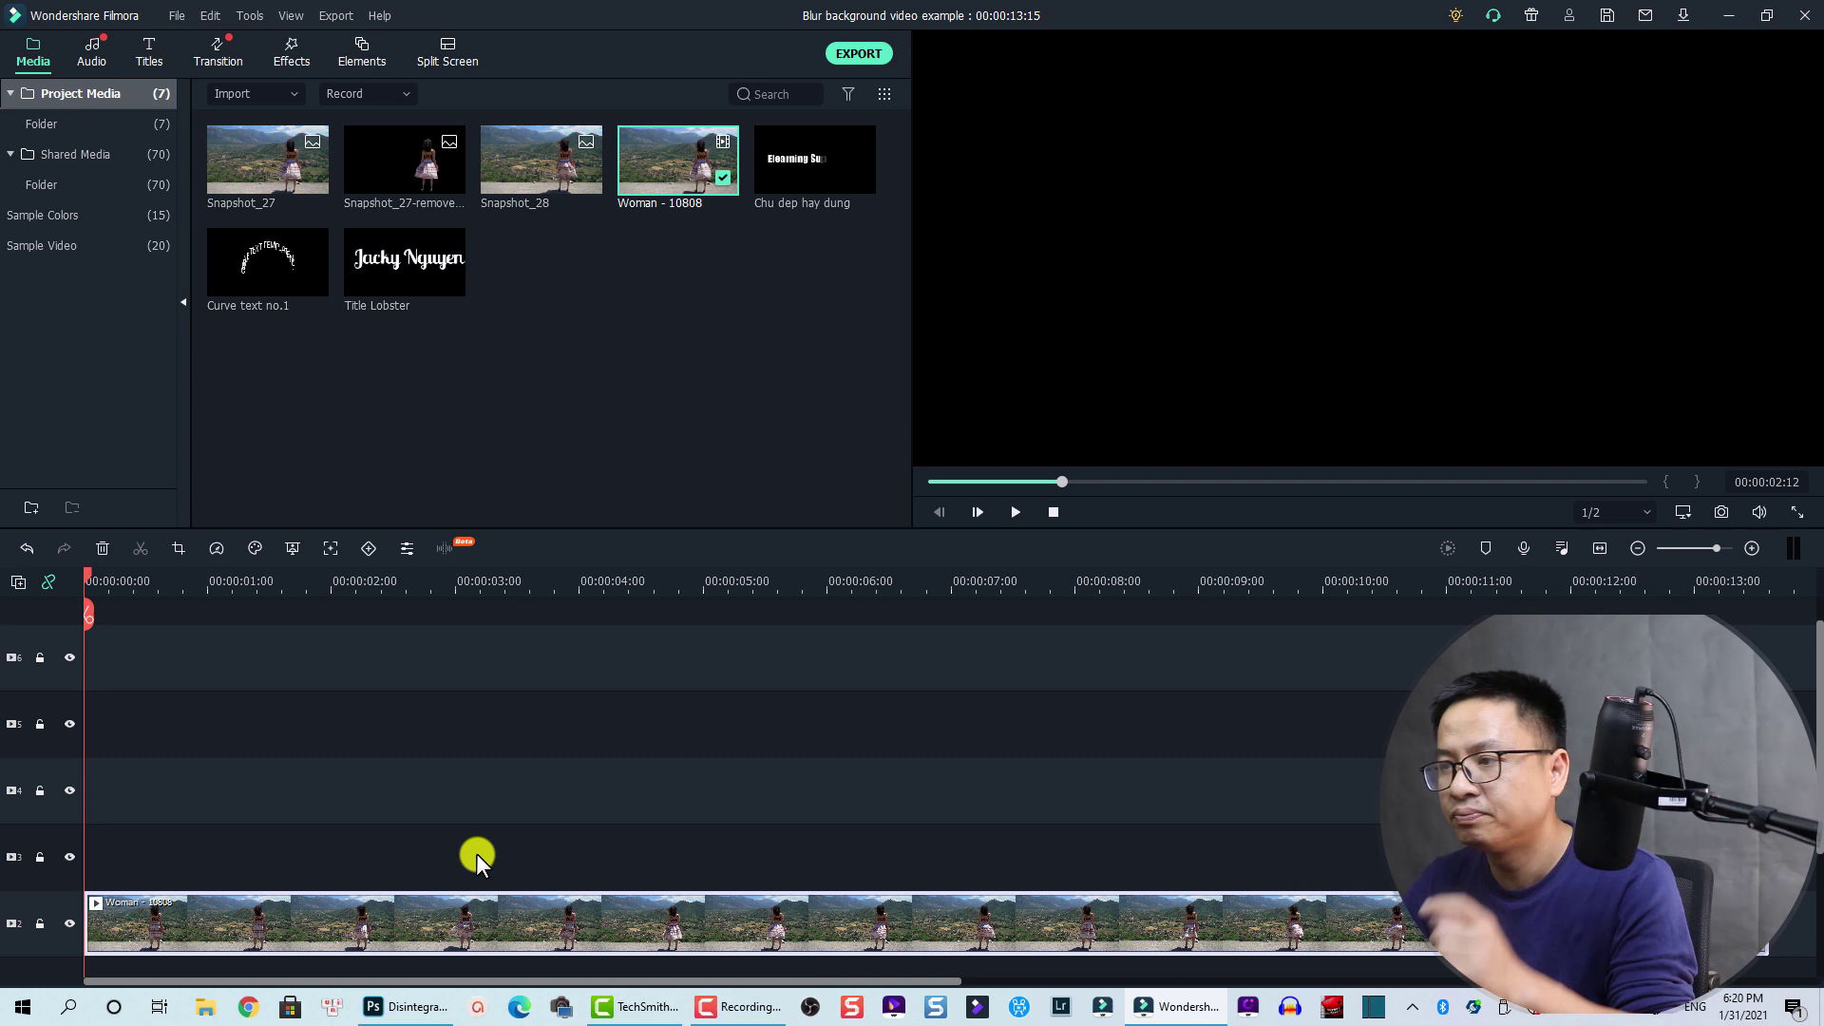
click(488, 827)
key(space)
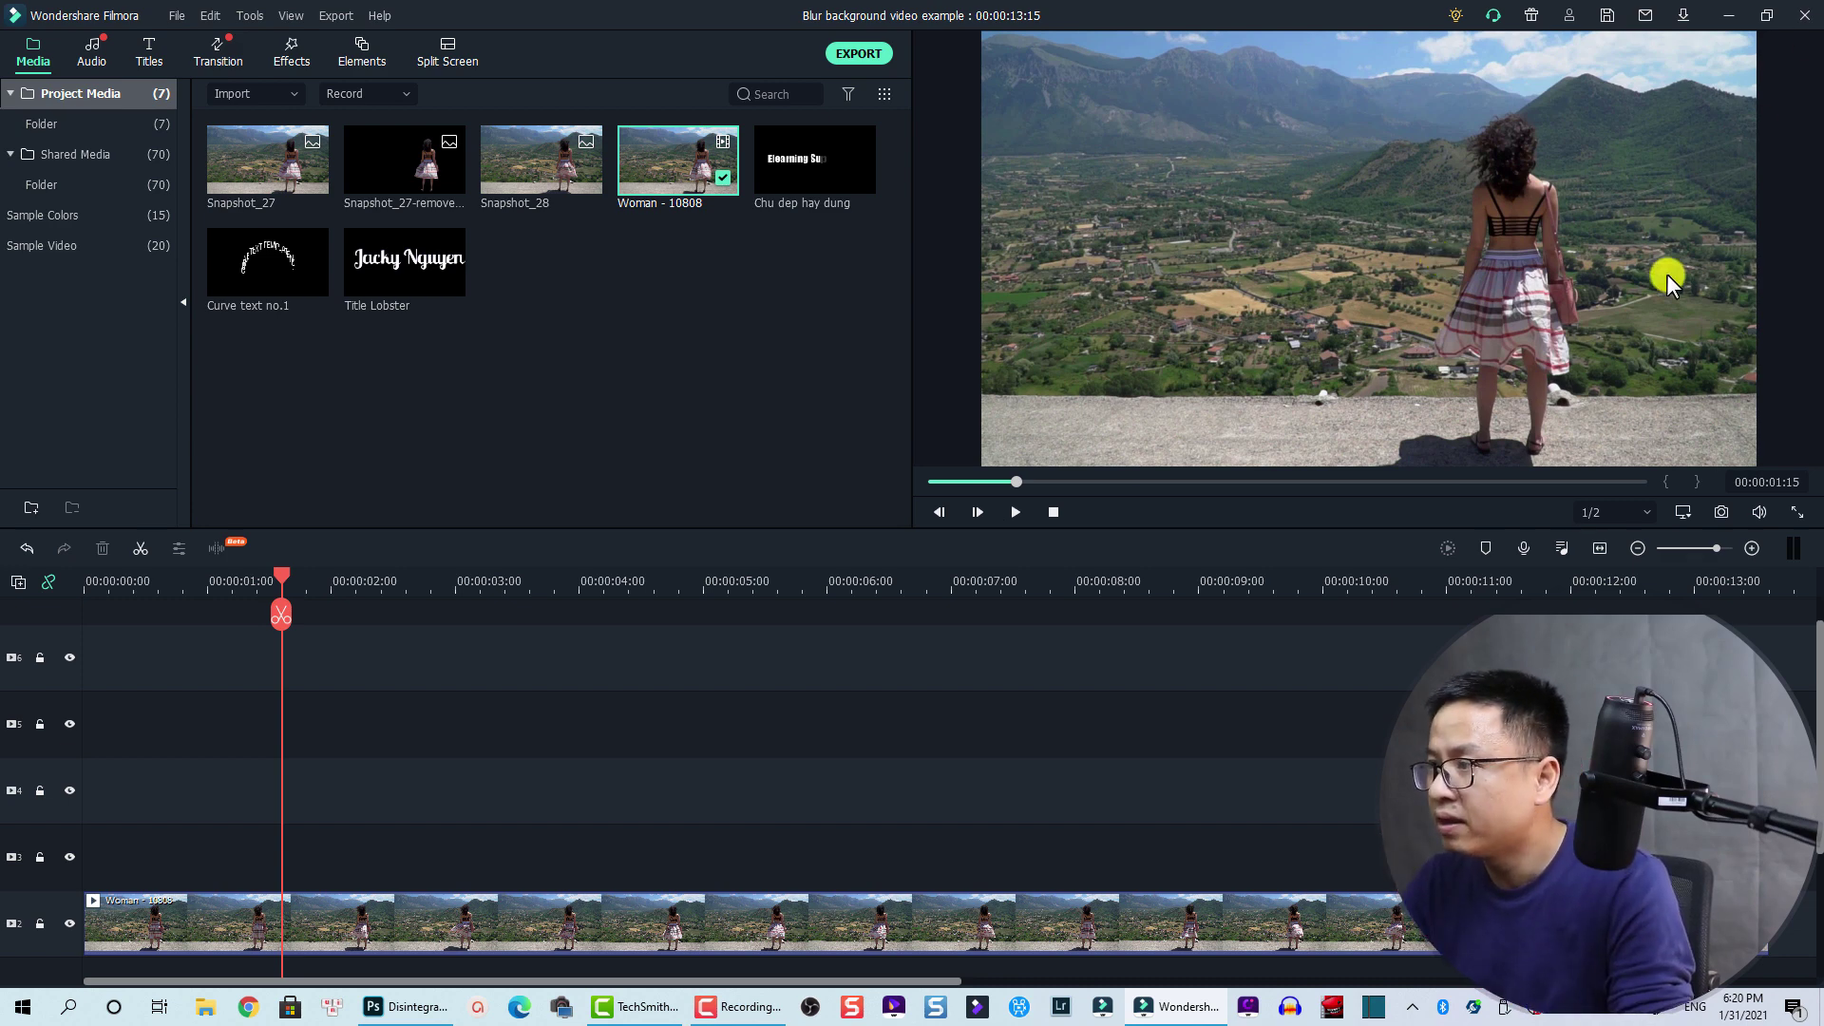
Capture the current frame as Snapshot_29 and reveal its file in File Explorer
click(1721, 513)
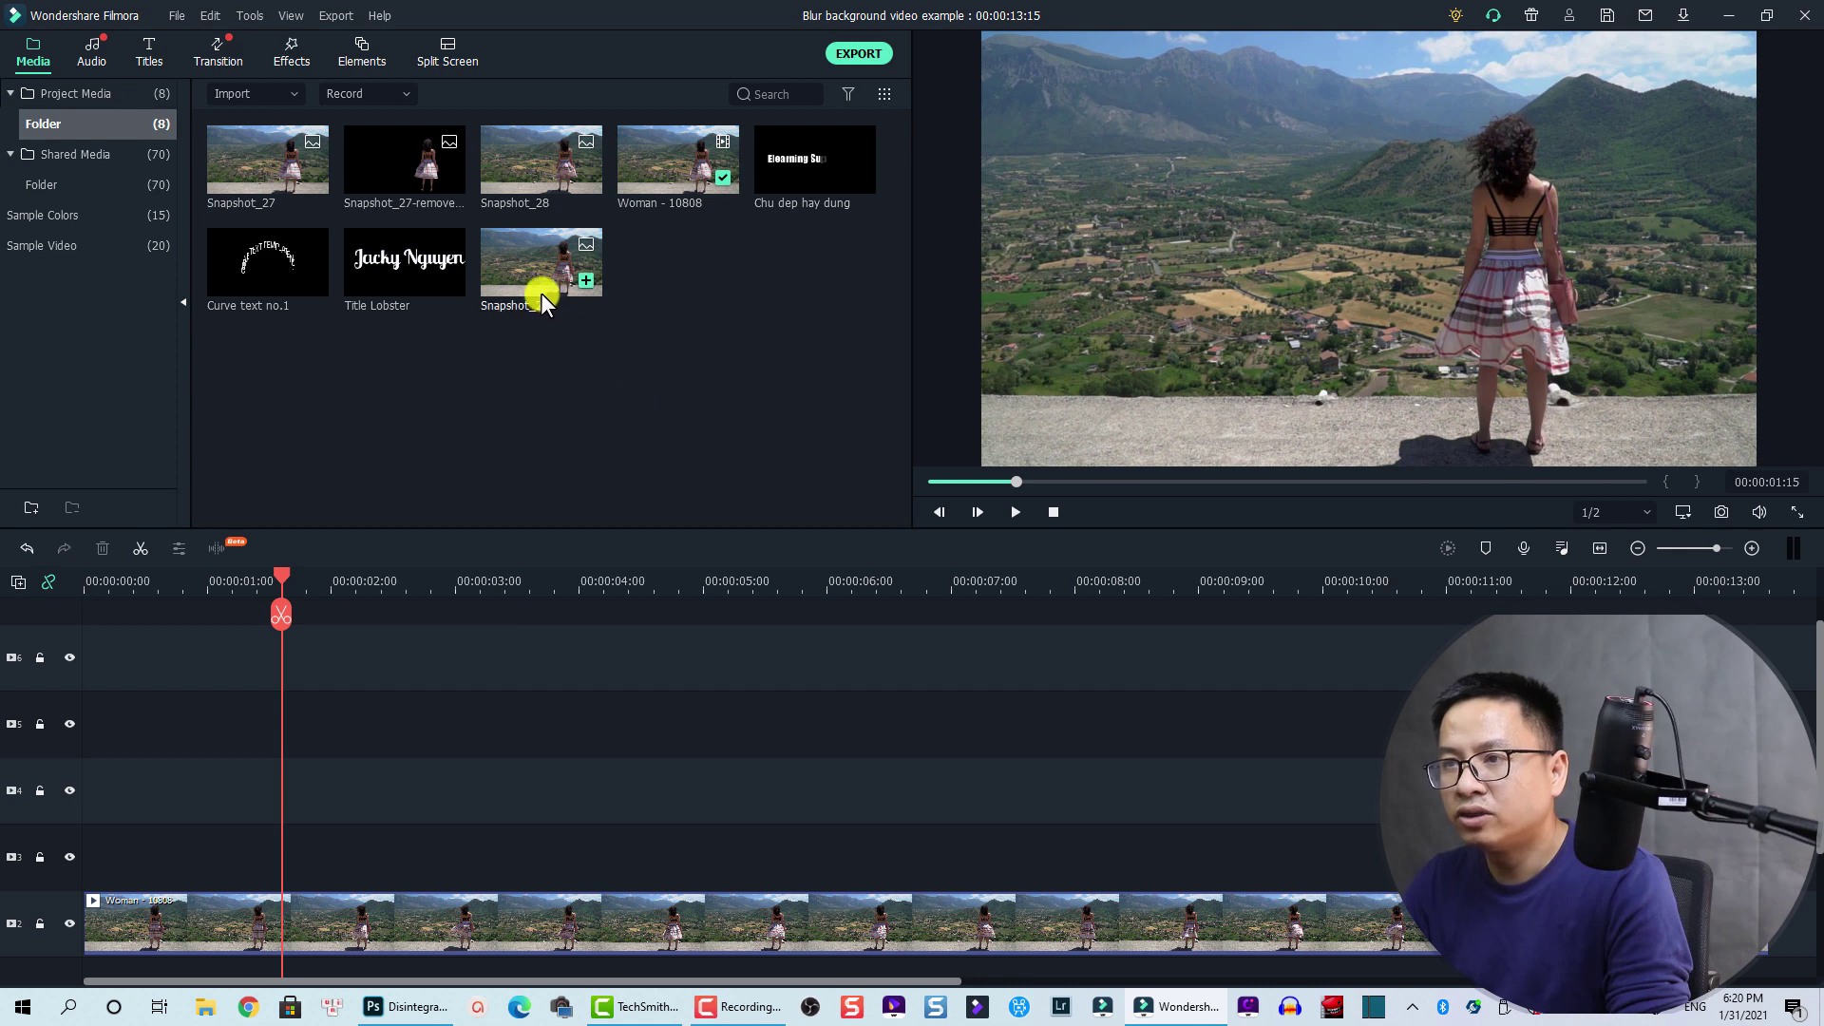
click(533, 285)
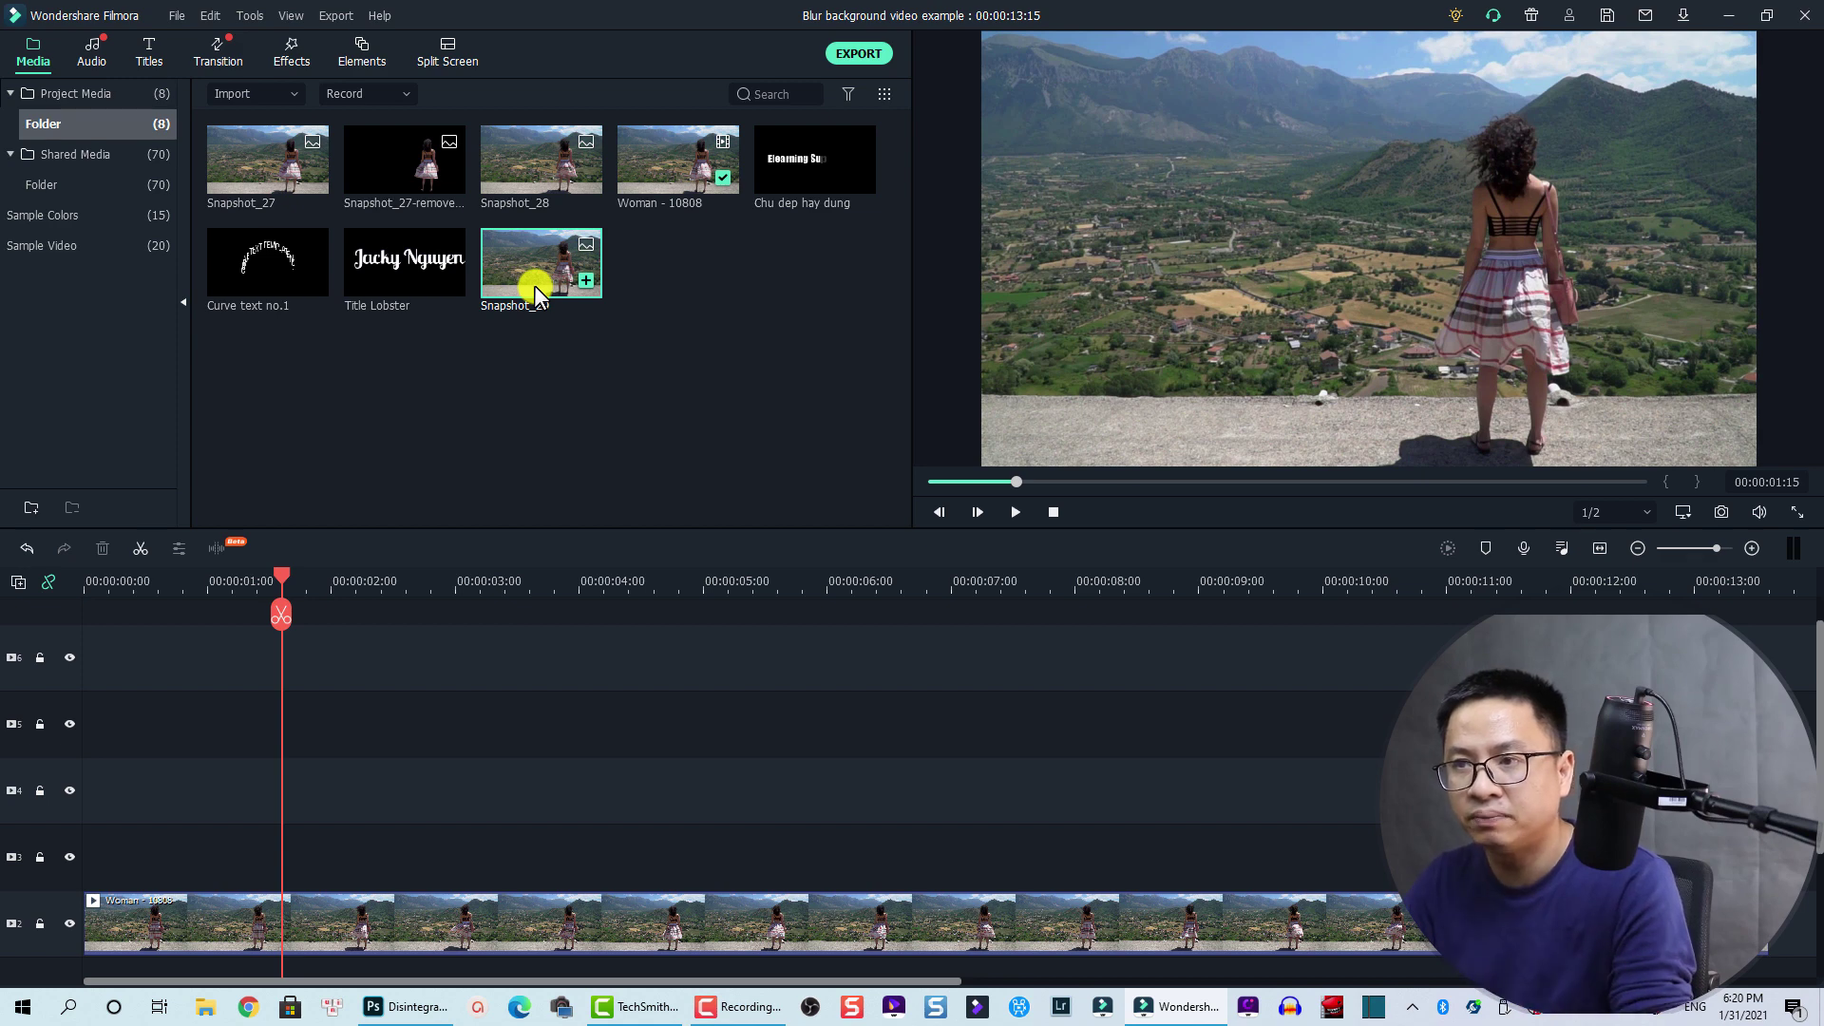
right_click(534, 285)
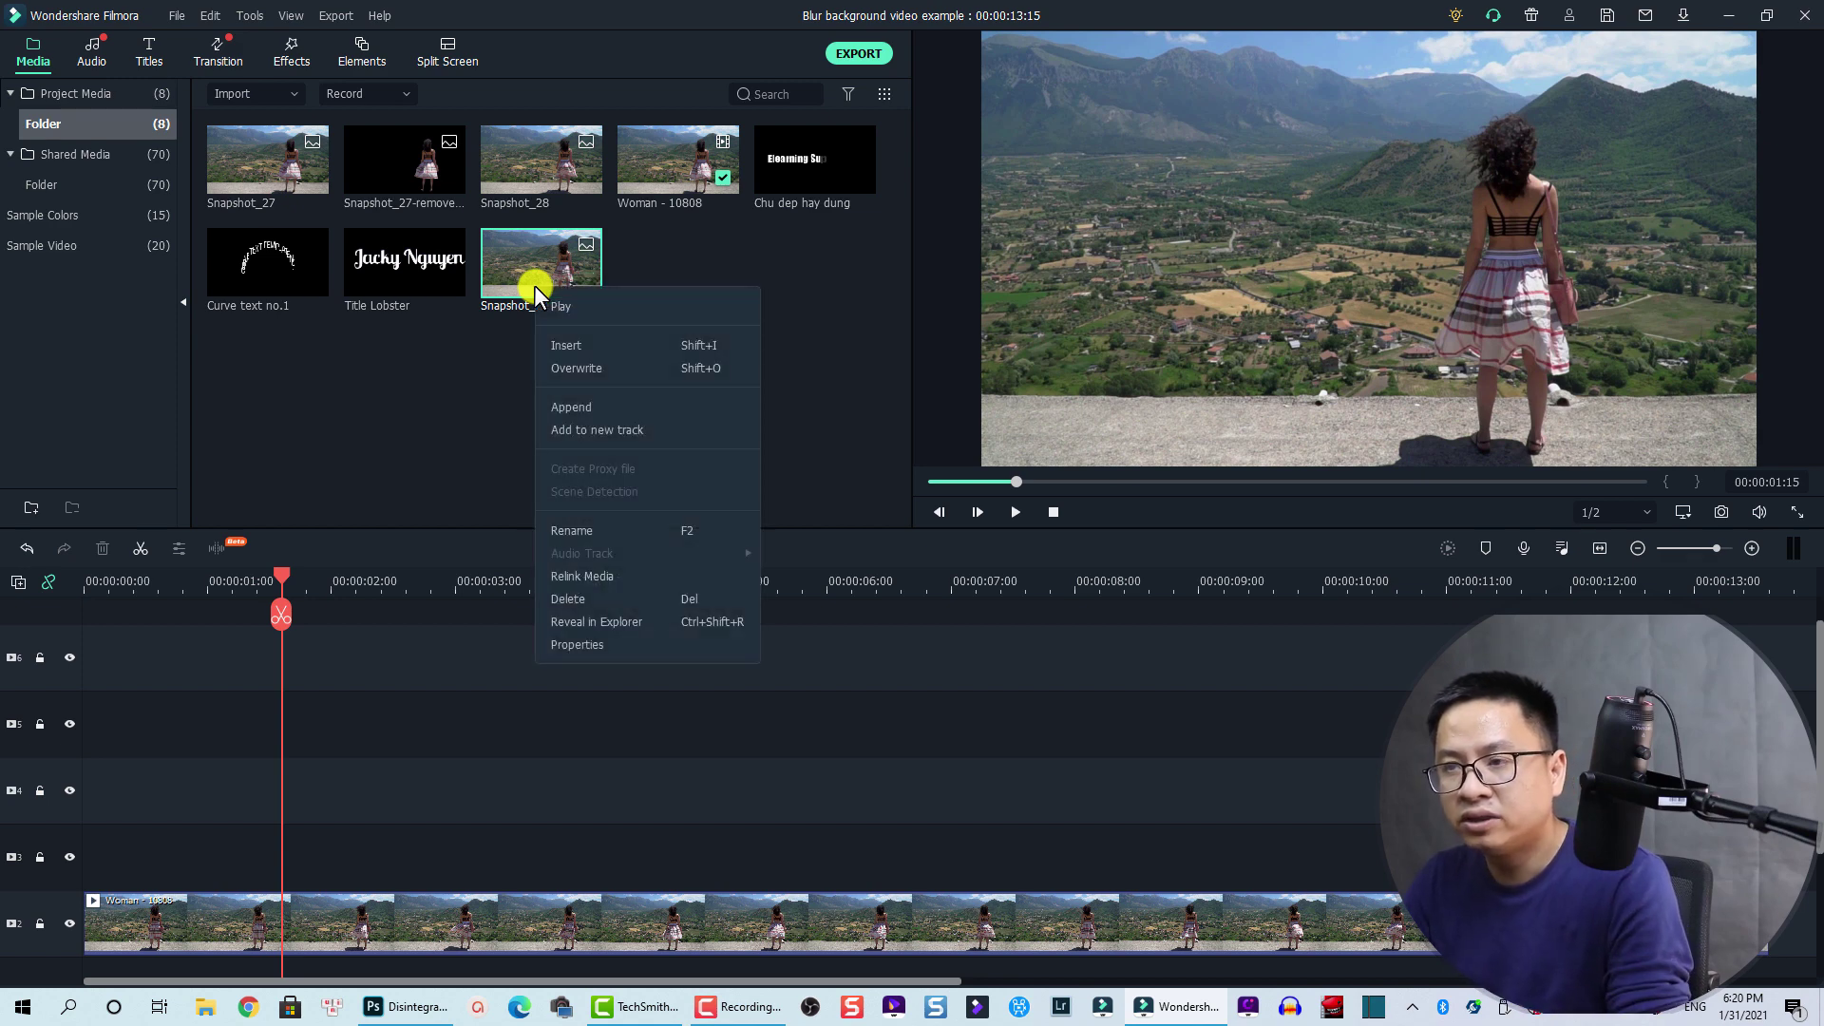
click(608, 622)
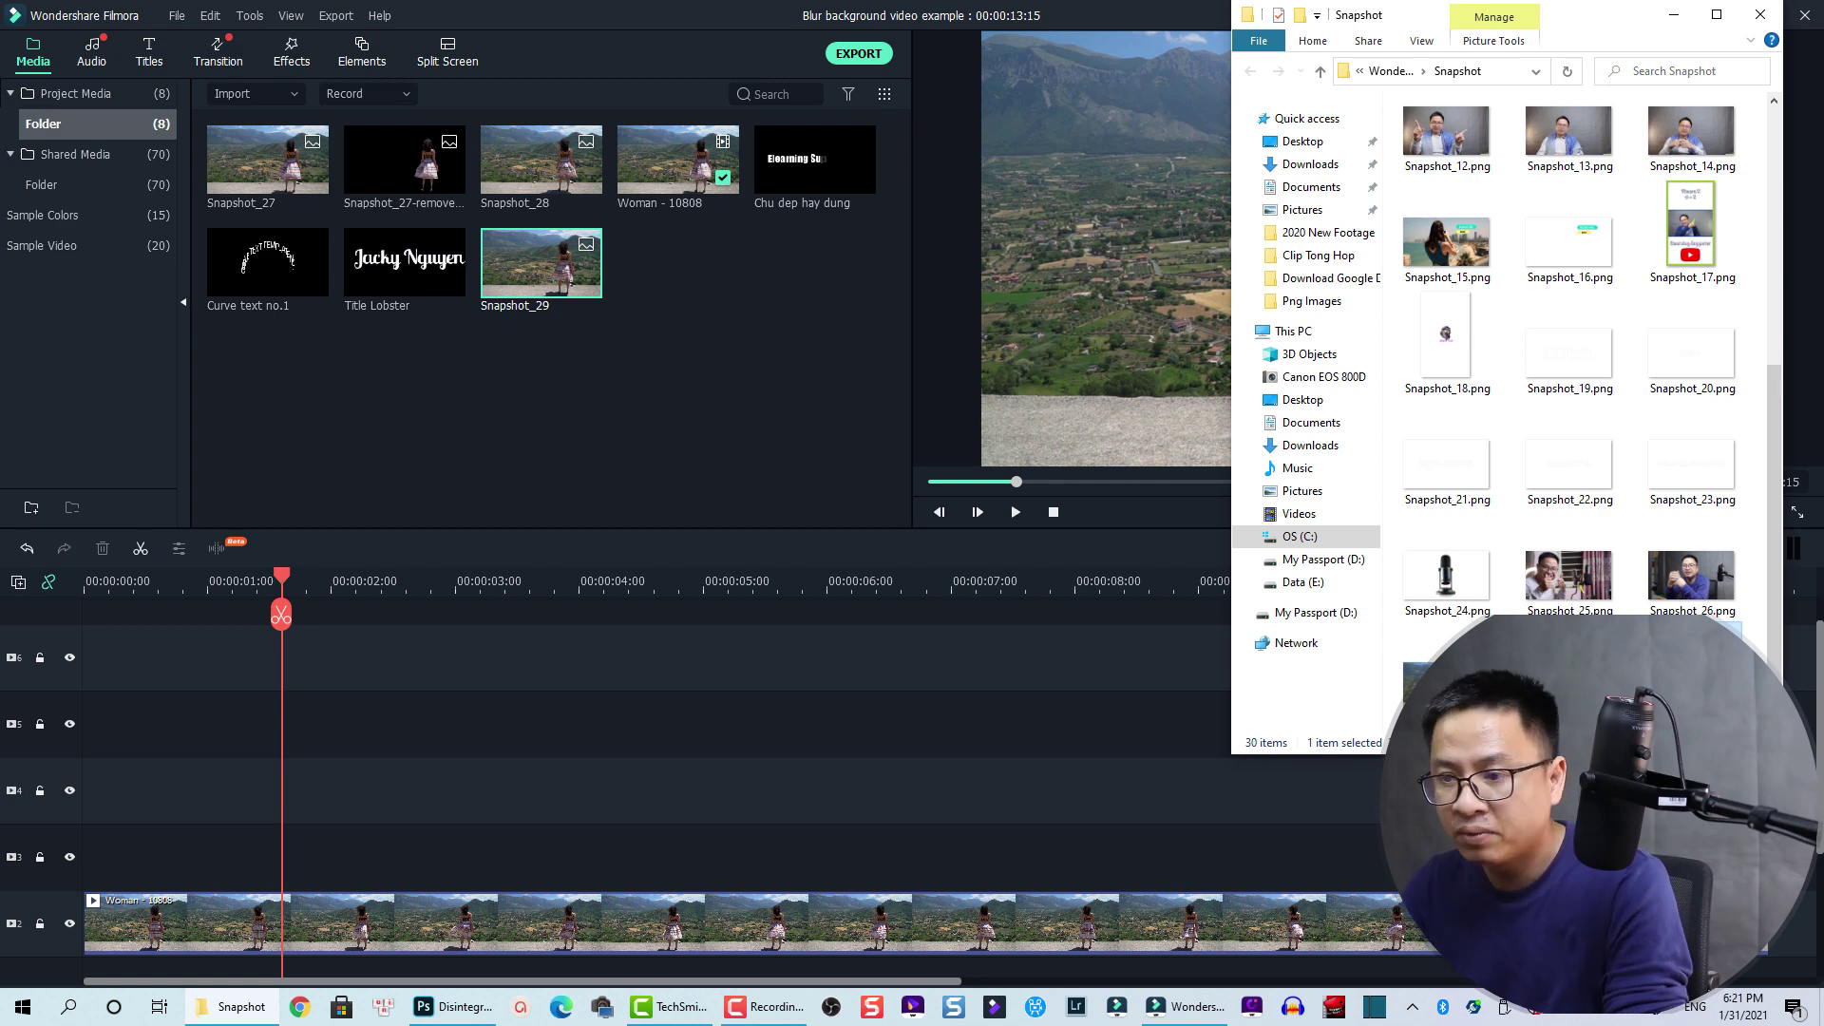
In Photoshop, create a transparent 1920 x 1080 px document from the recent preset
click(460, 1007)
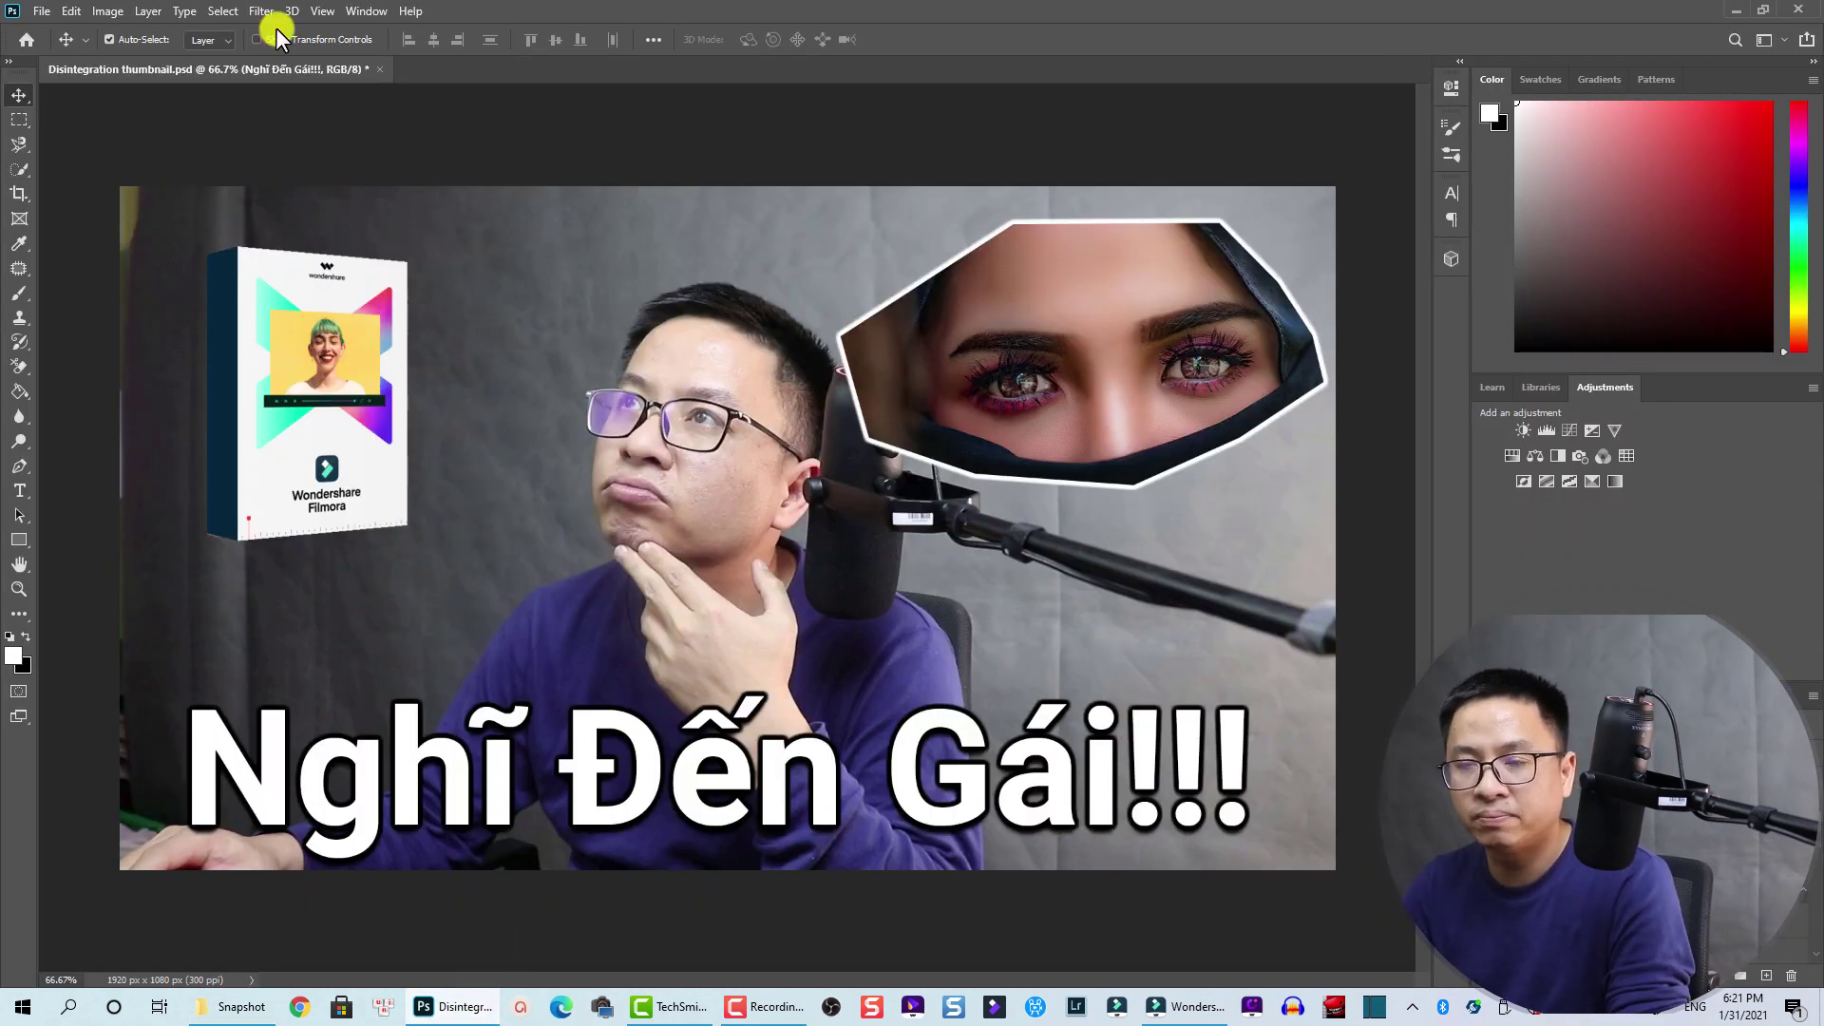
click(42, 12)
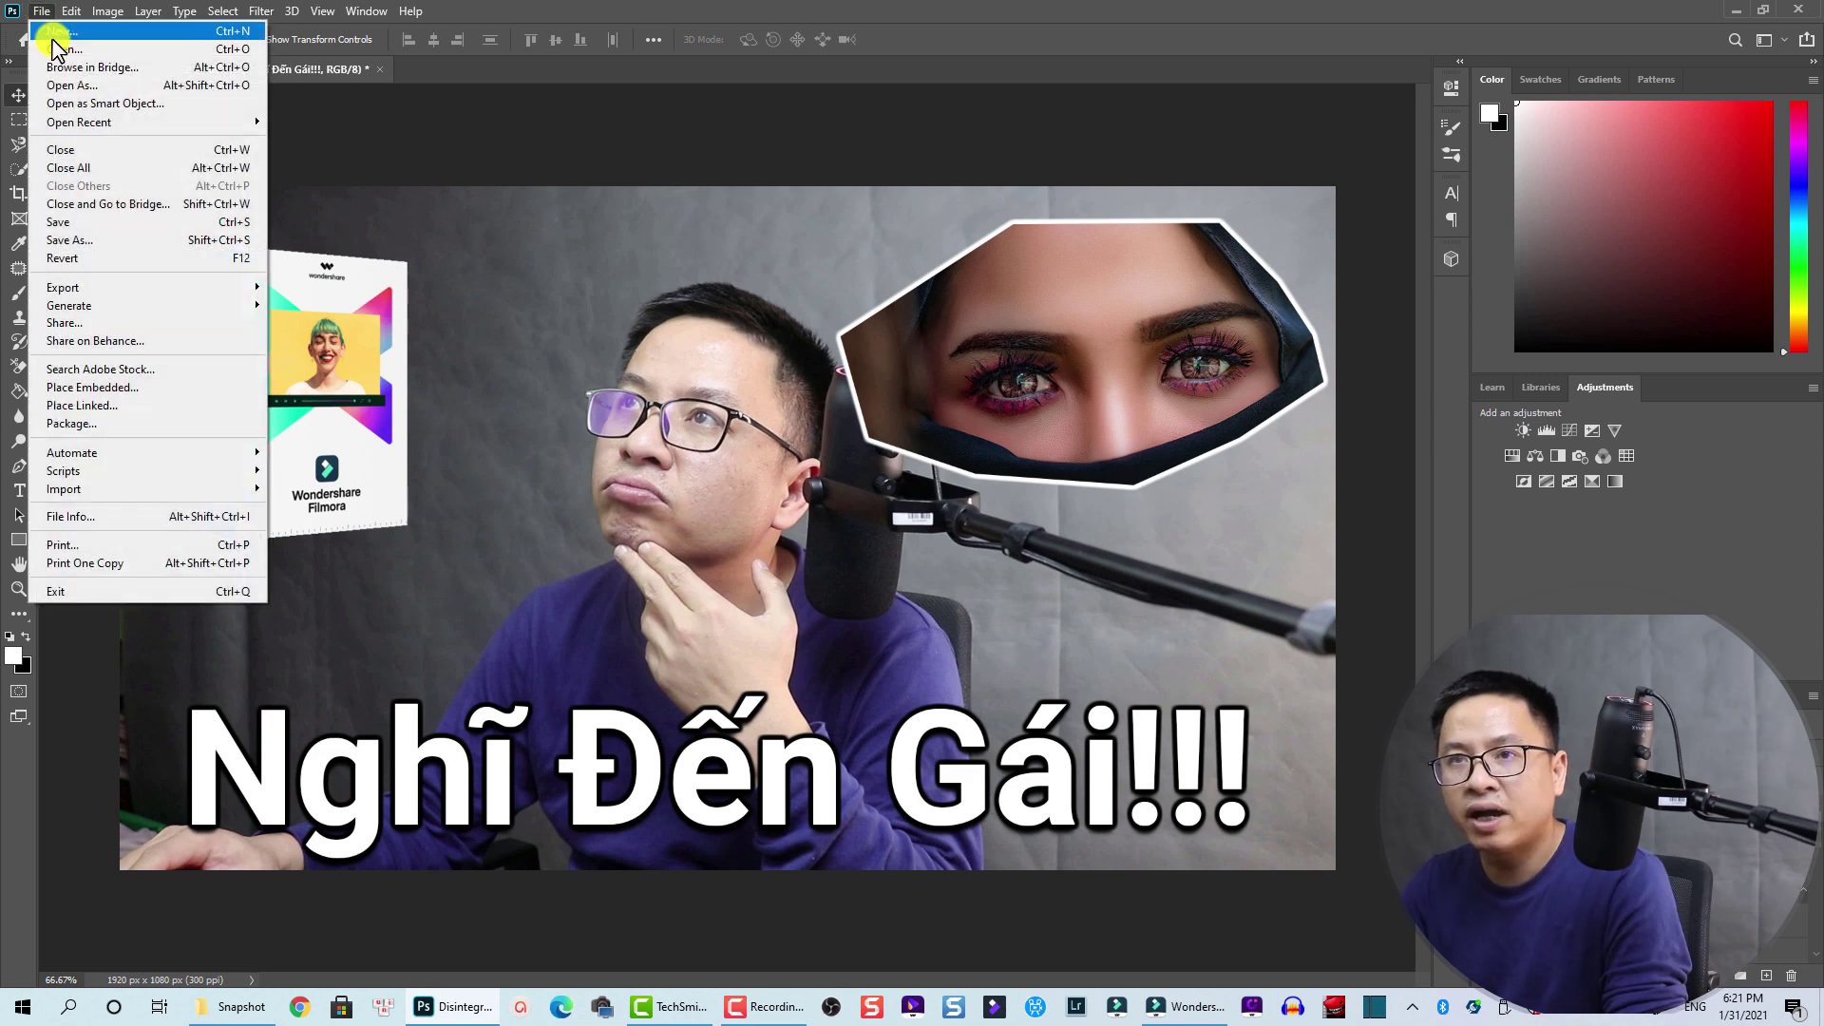
click(54, 34)
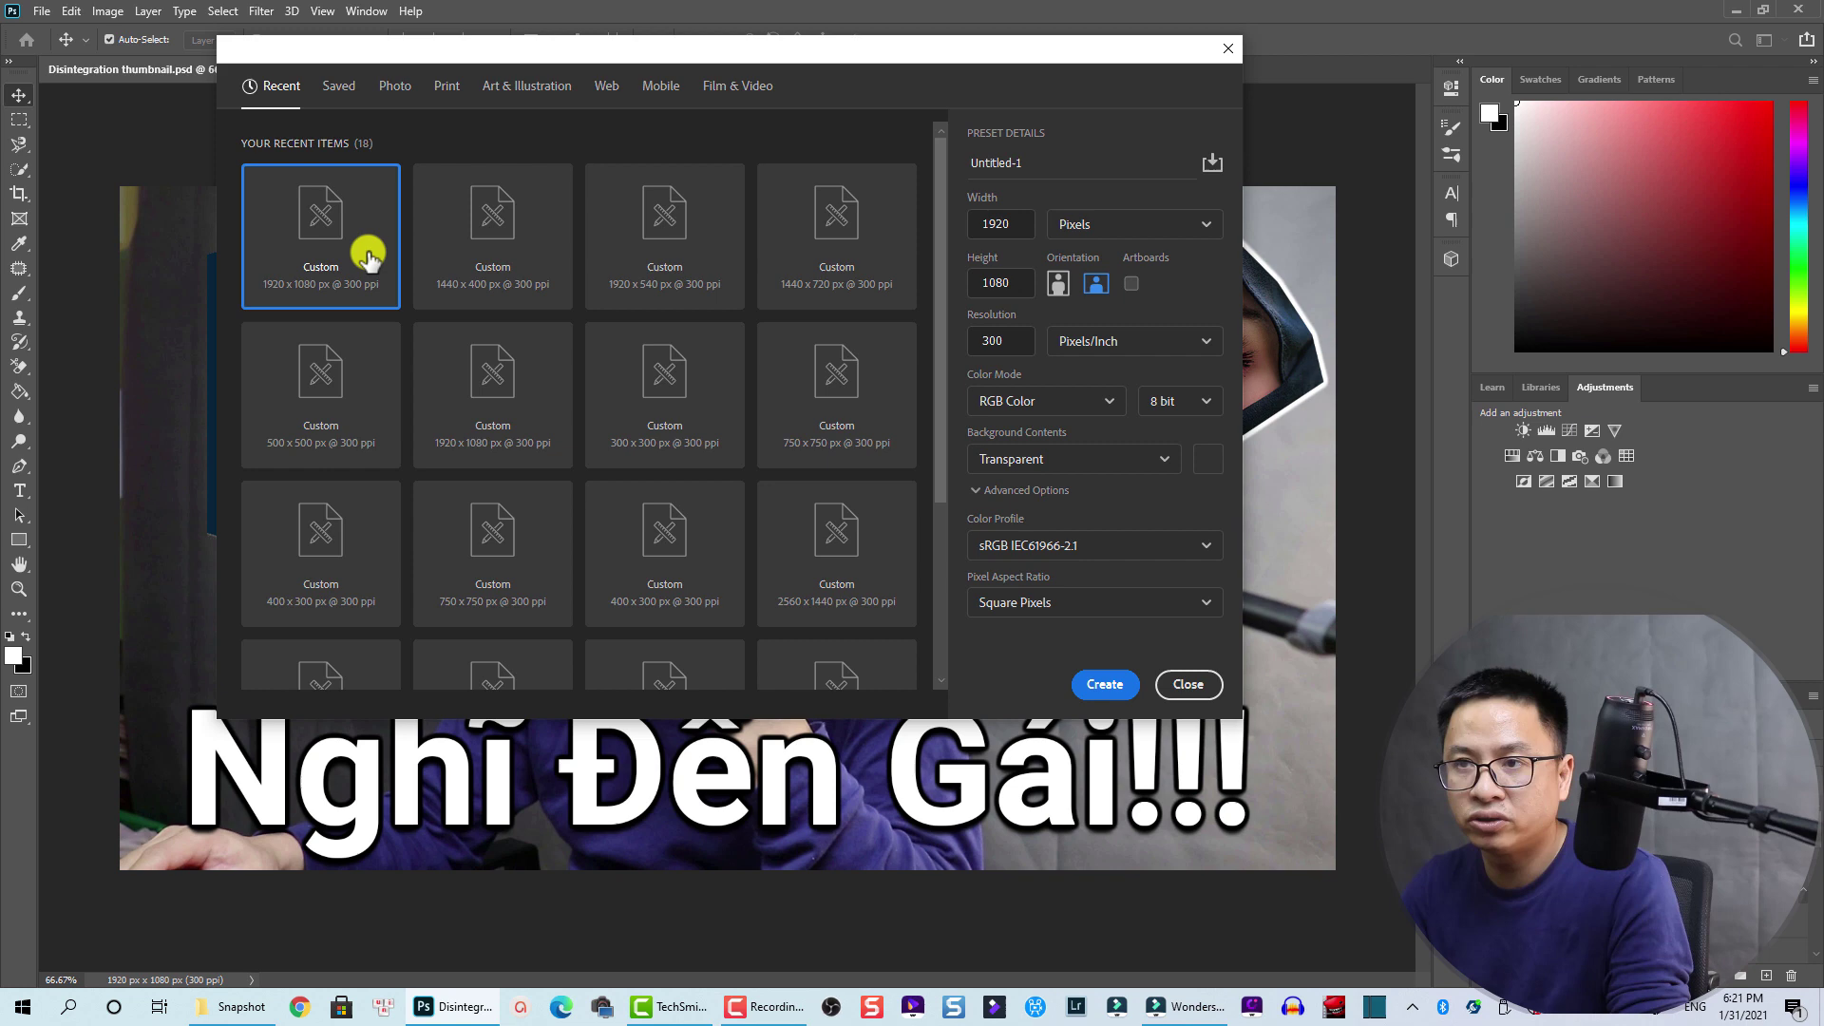
double_click(297, 228)
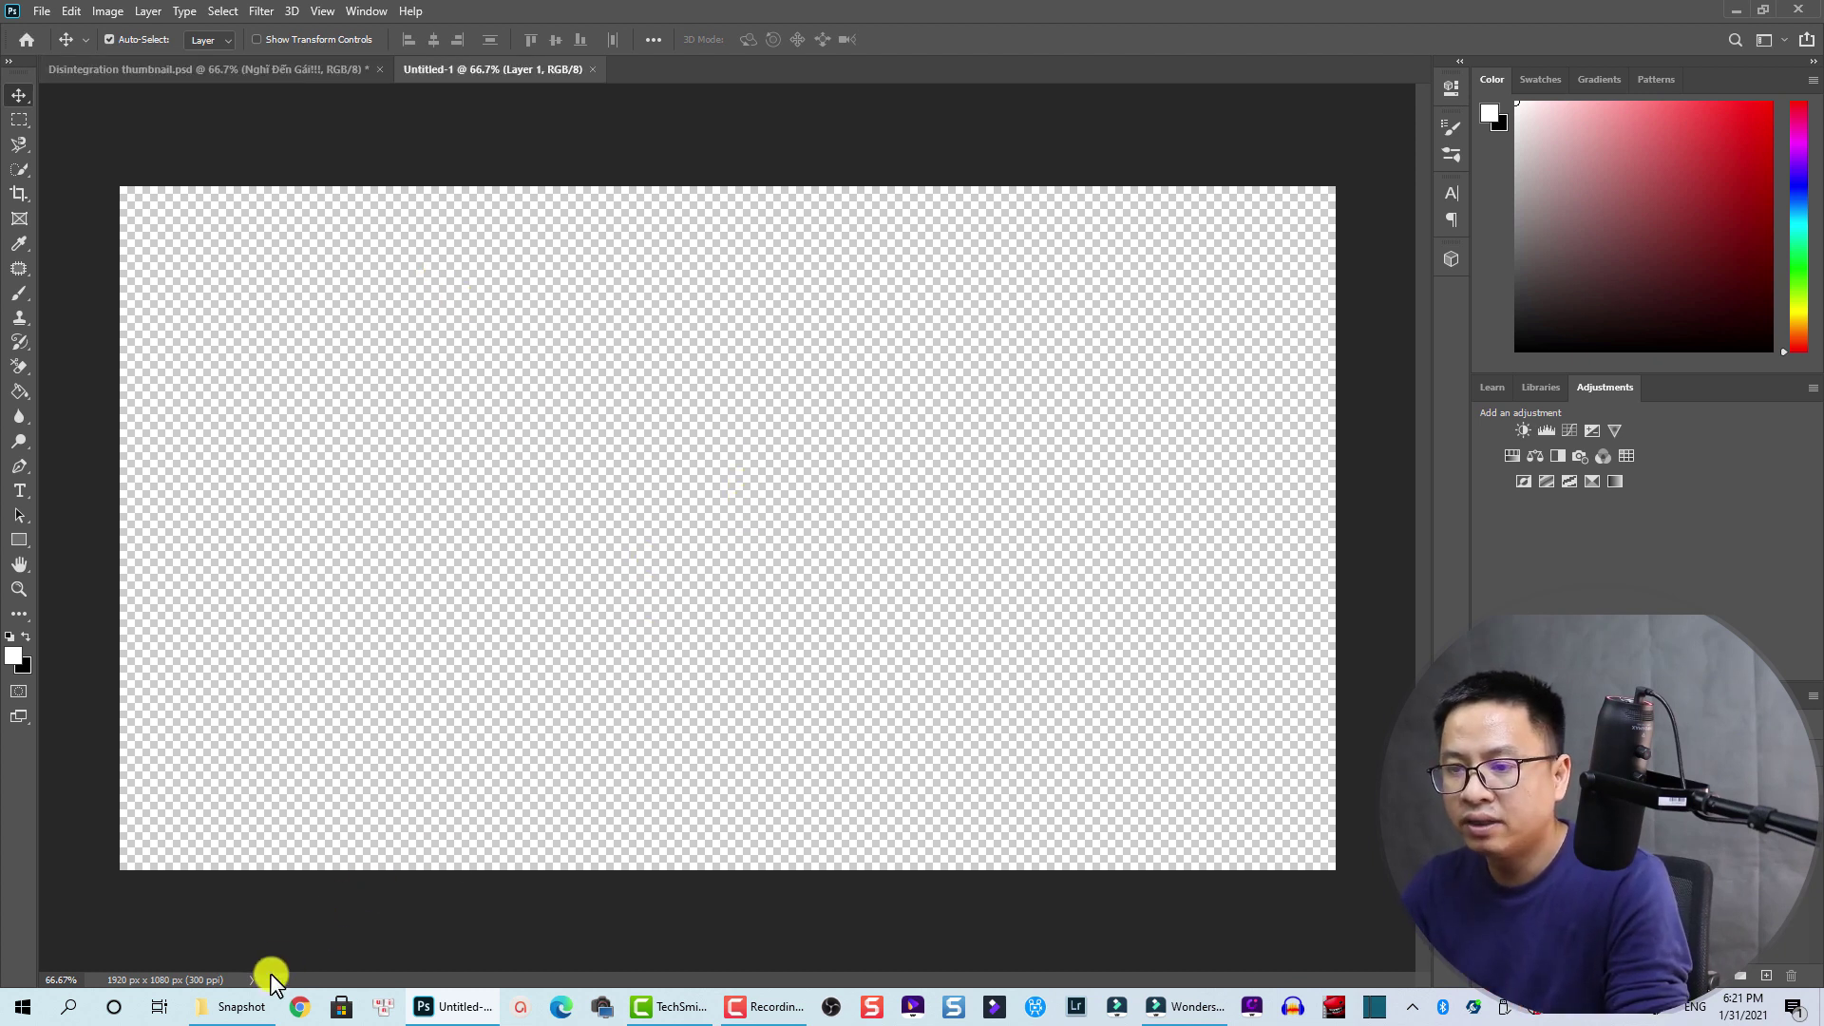
Place Snapshot_29.png from Explorer onto the Untitled-1 canvas and commit it
click(238, 1007)
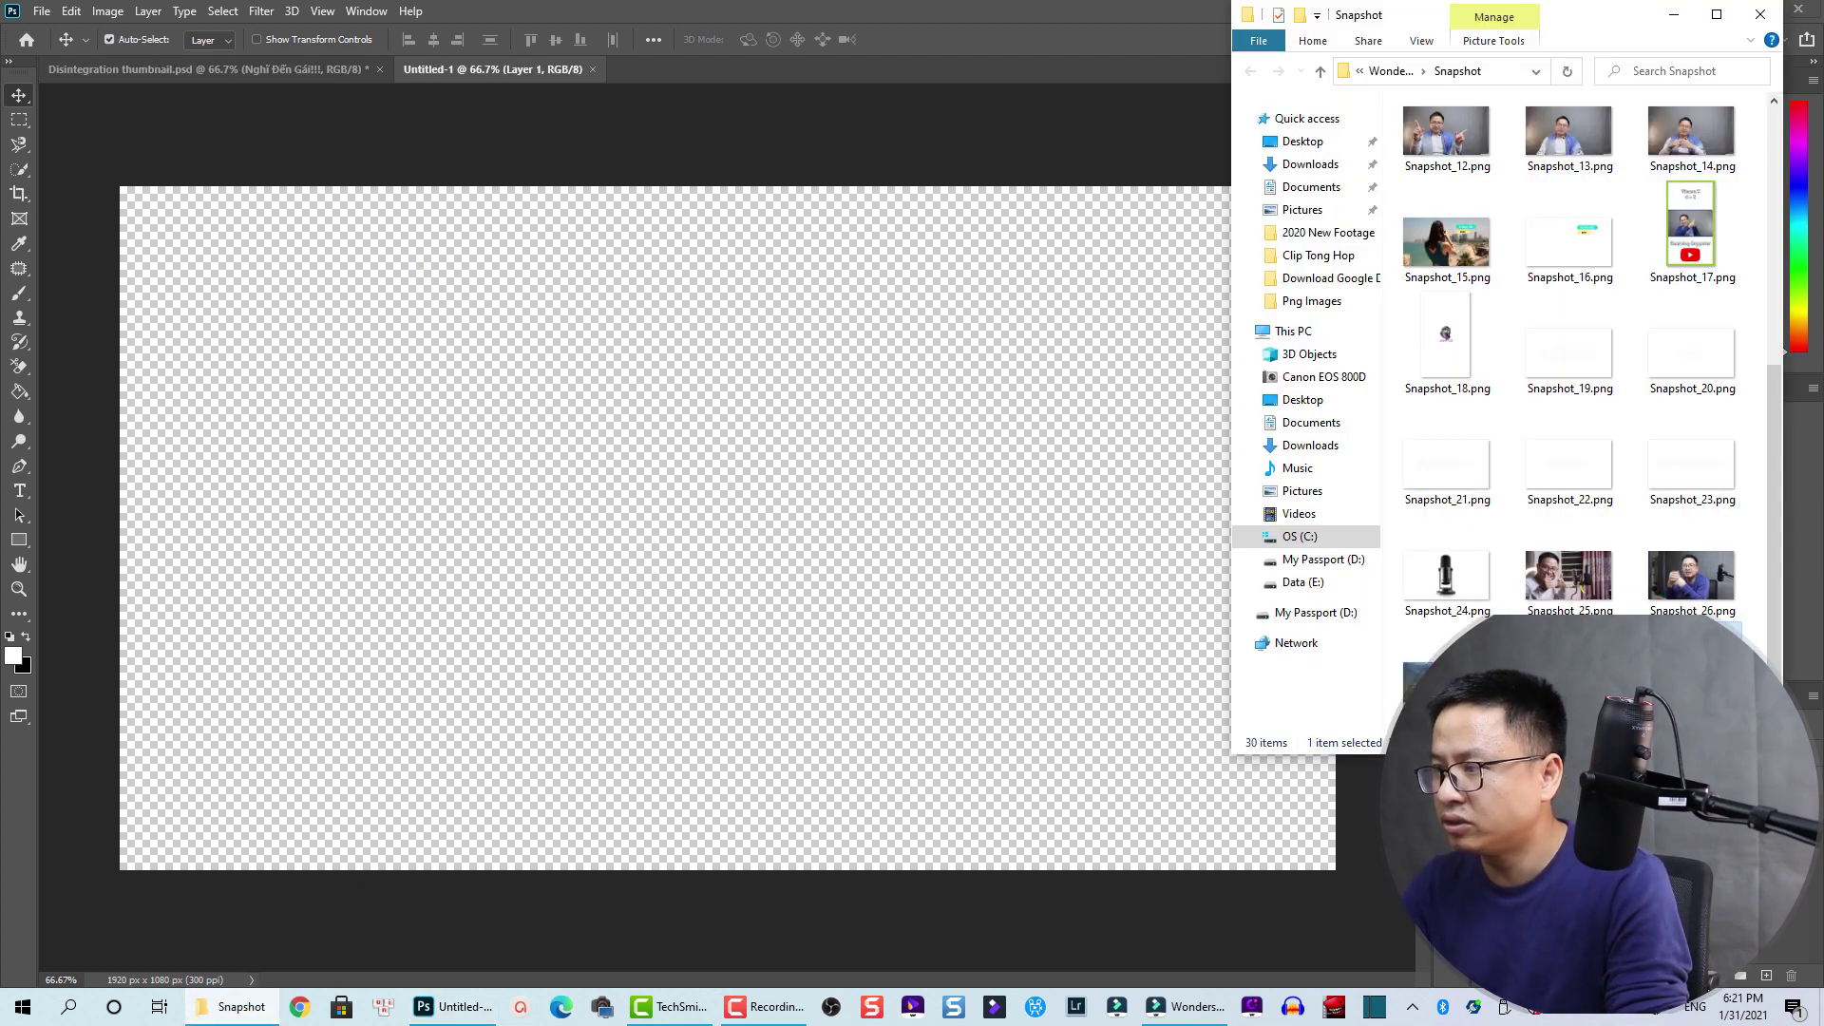
drag(1607, 608, 667, 564)
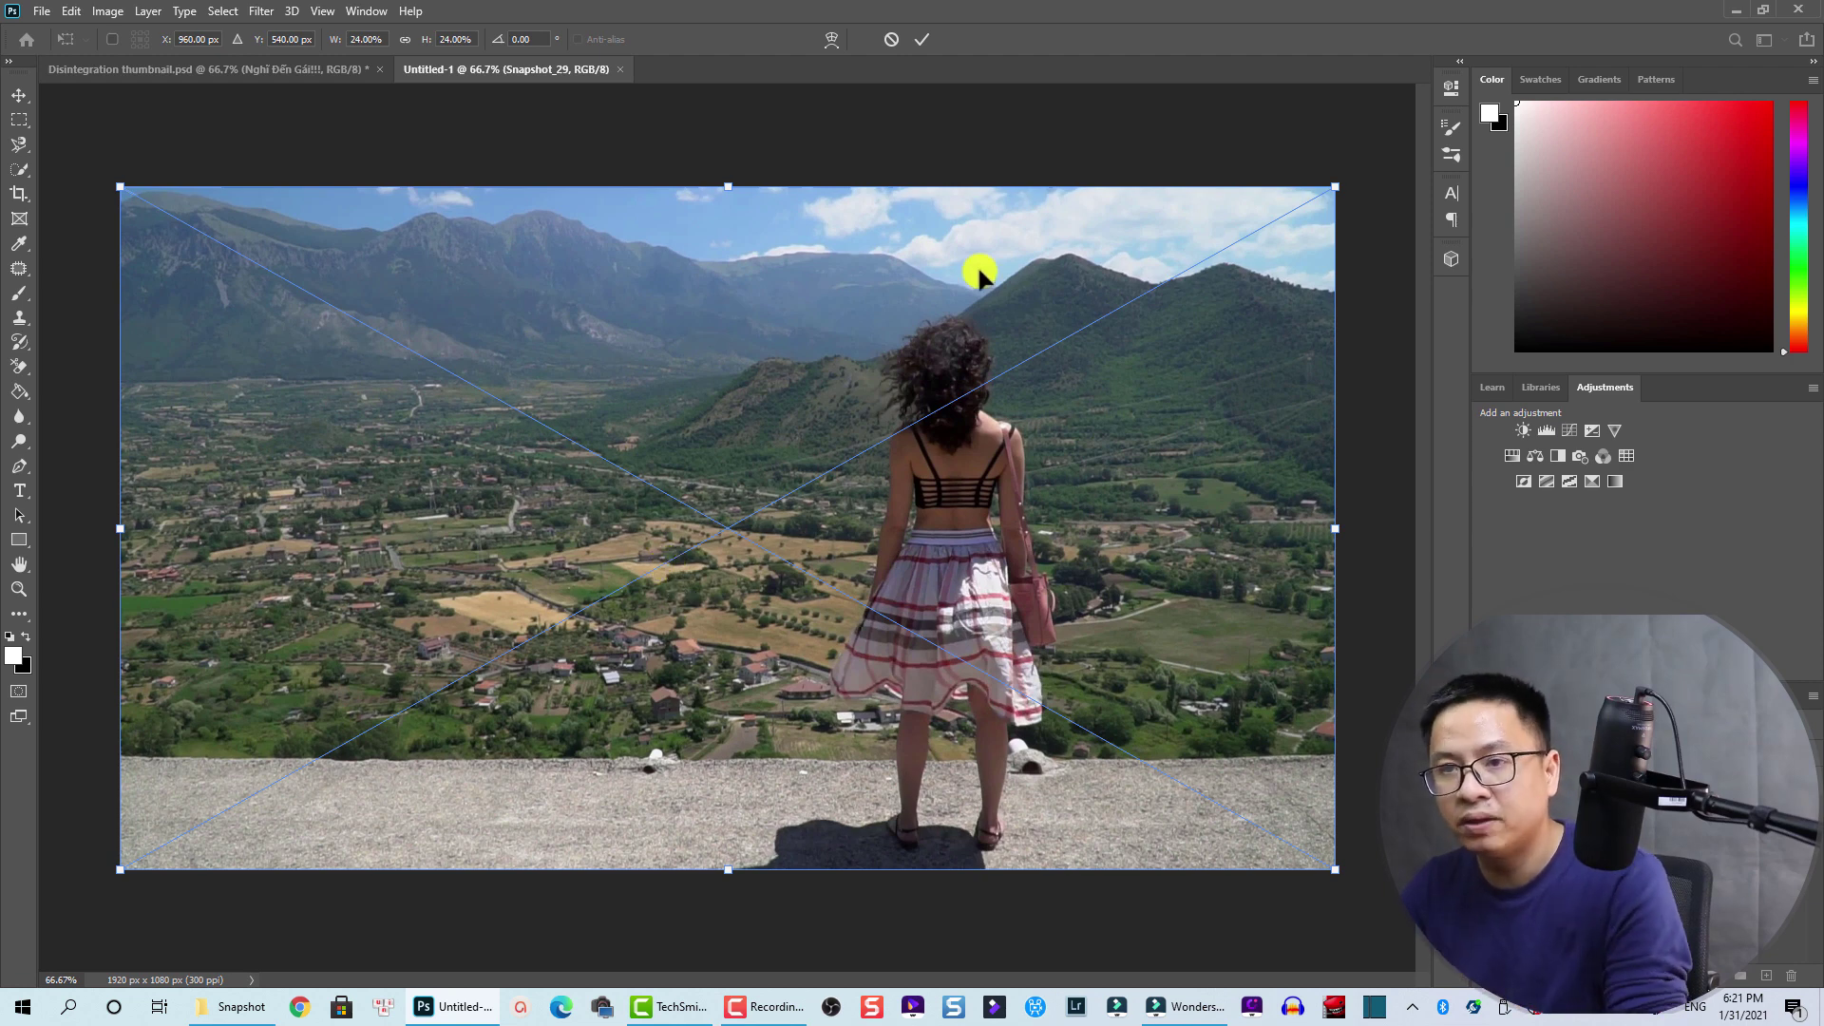
click(921, 39)
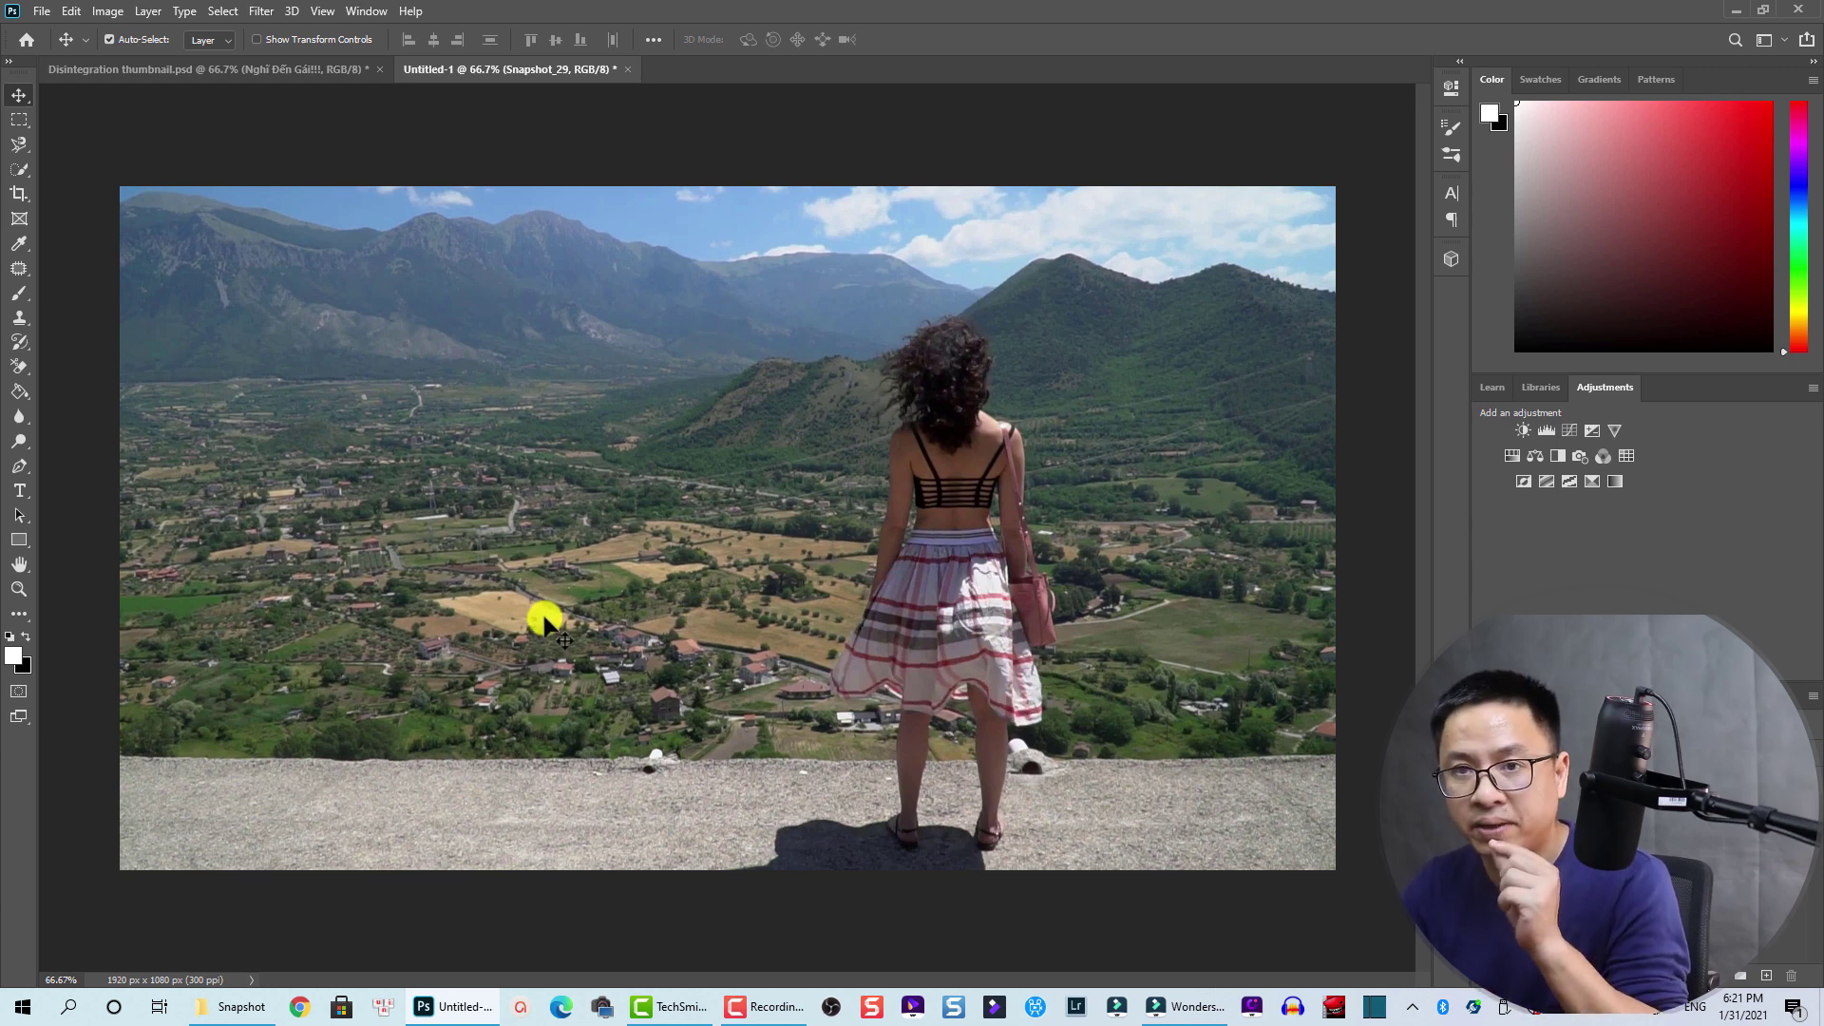
key(p)
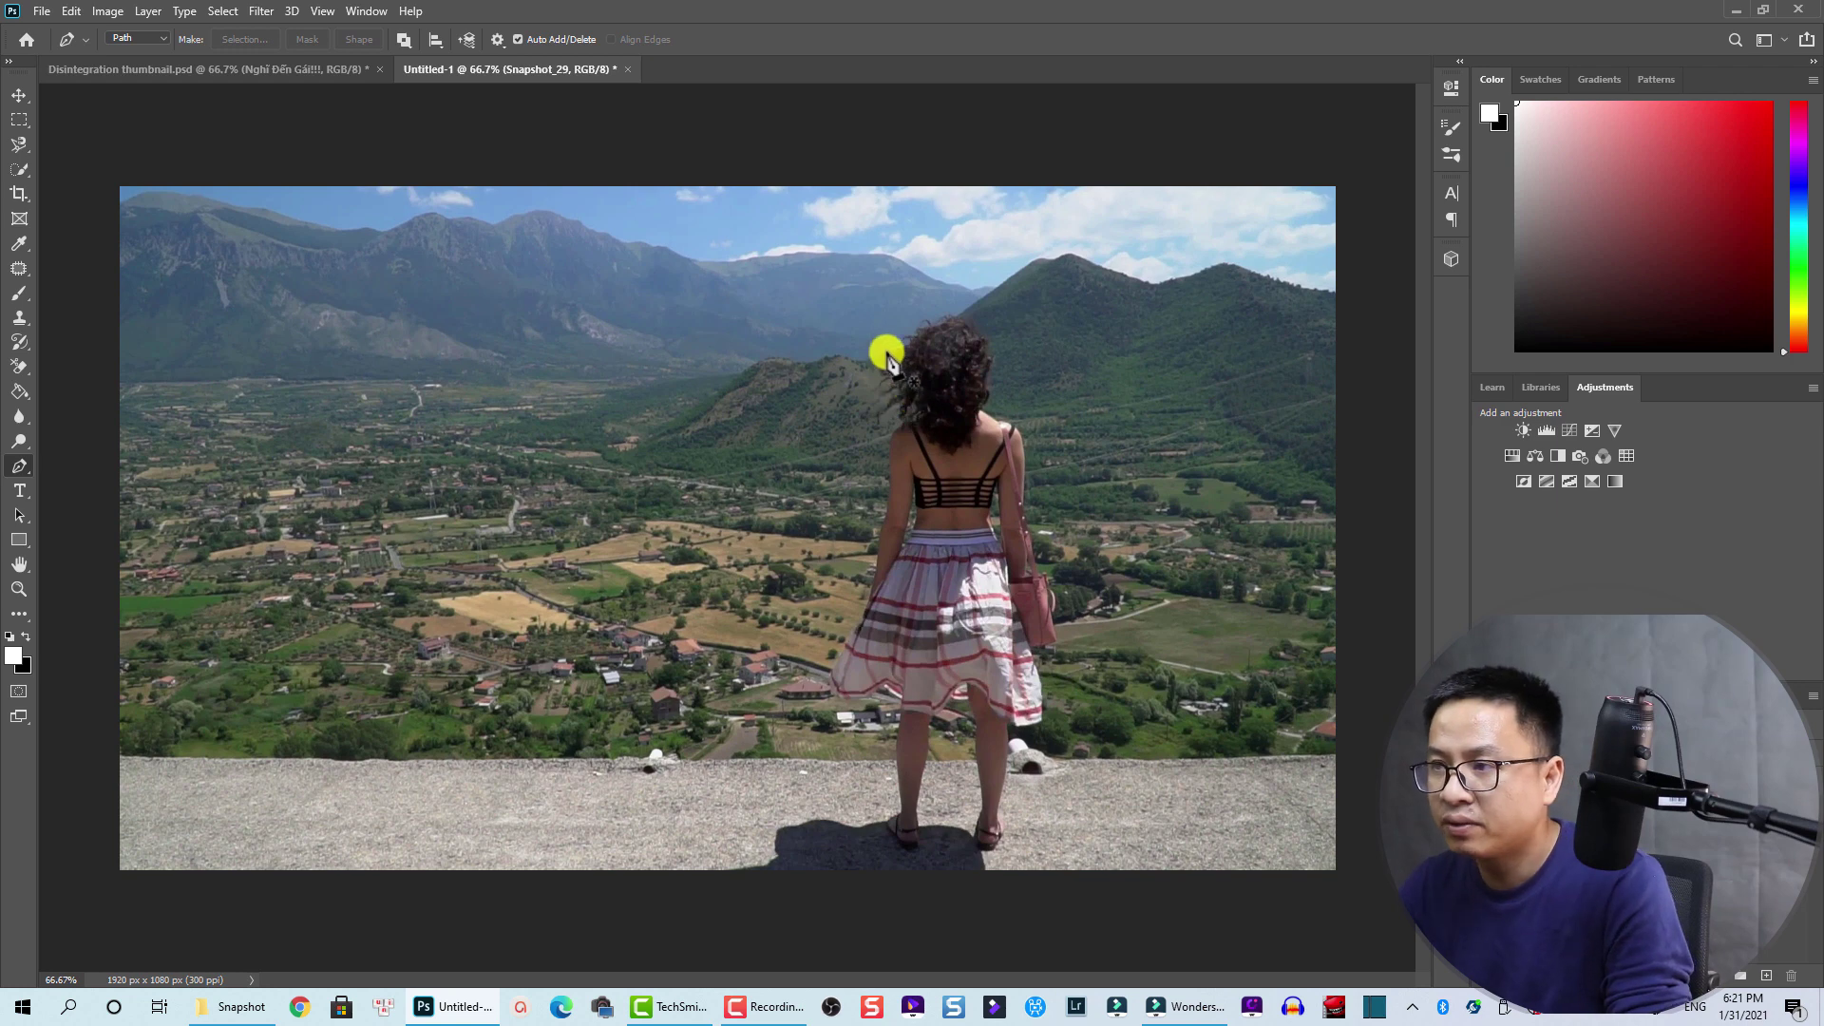
Trace the path from the top of the hair down the left side to the skirt hem
drag(886, 351, 879, 384)
click(890, 414)
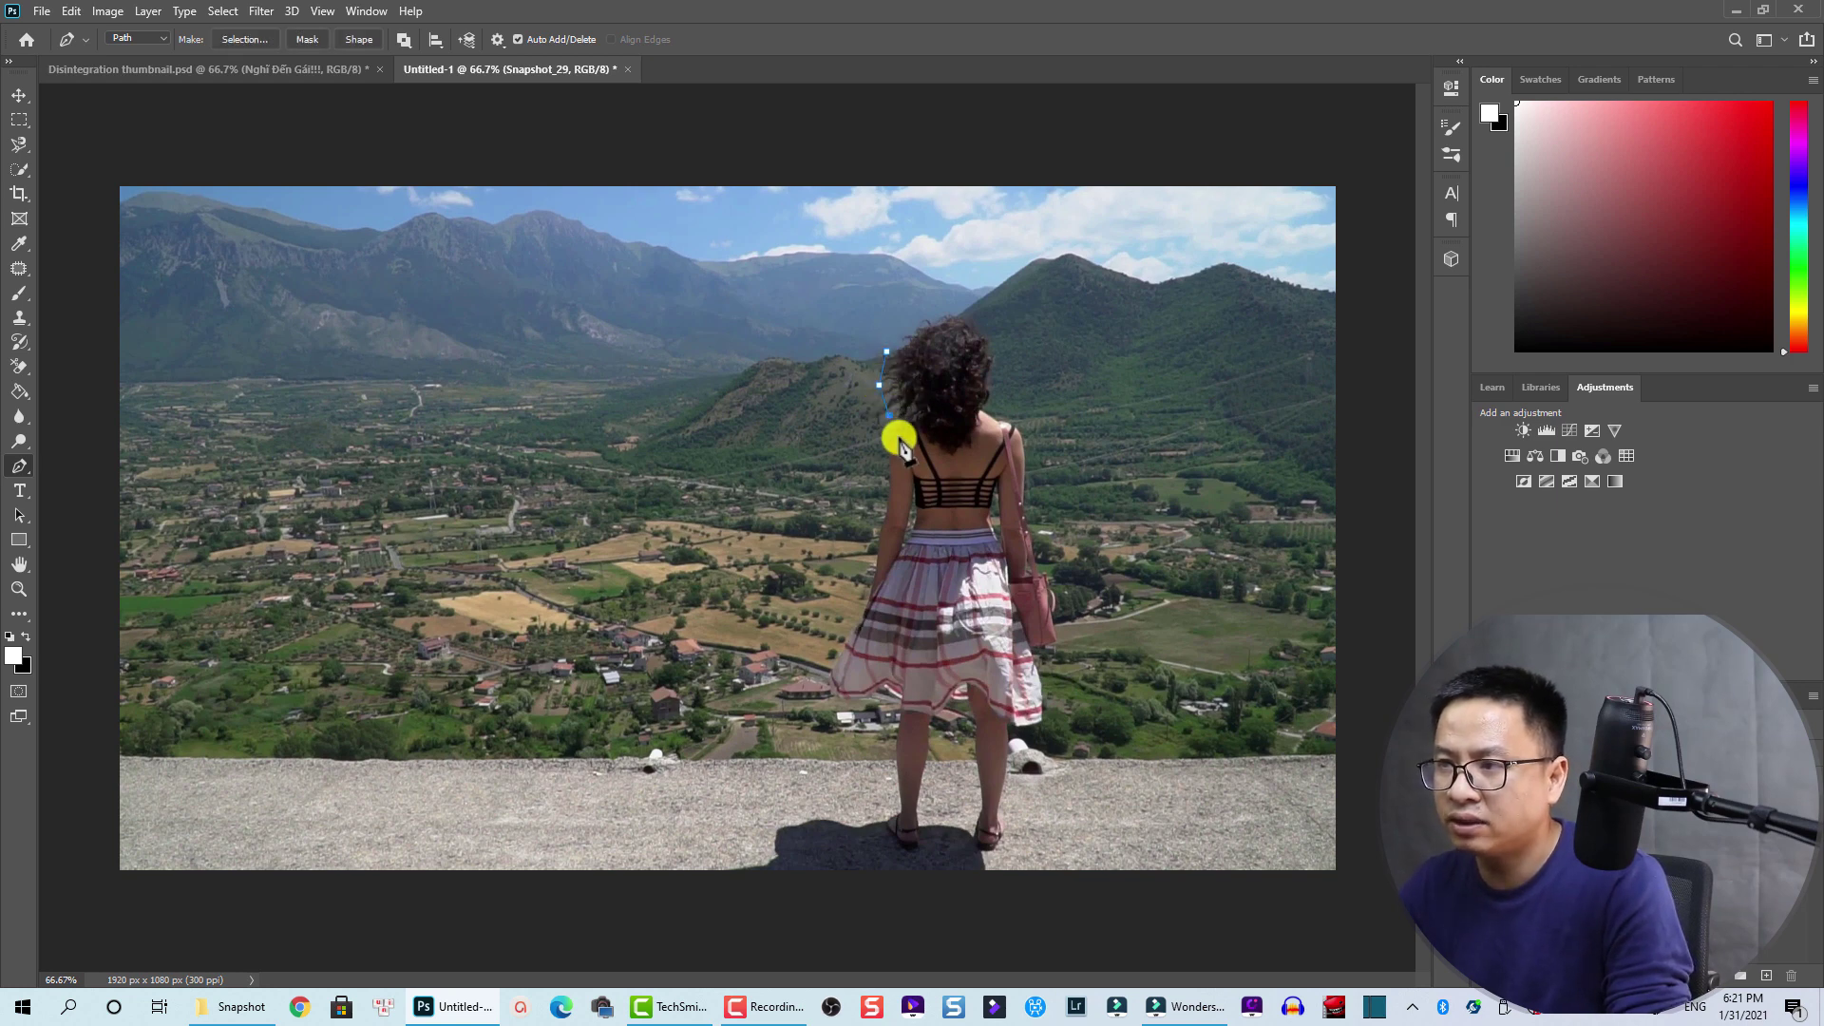
click(894, 430)
click(892, 460)
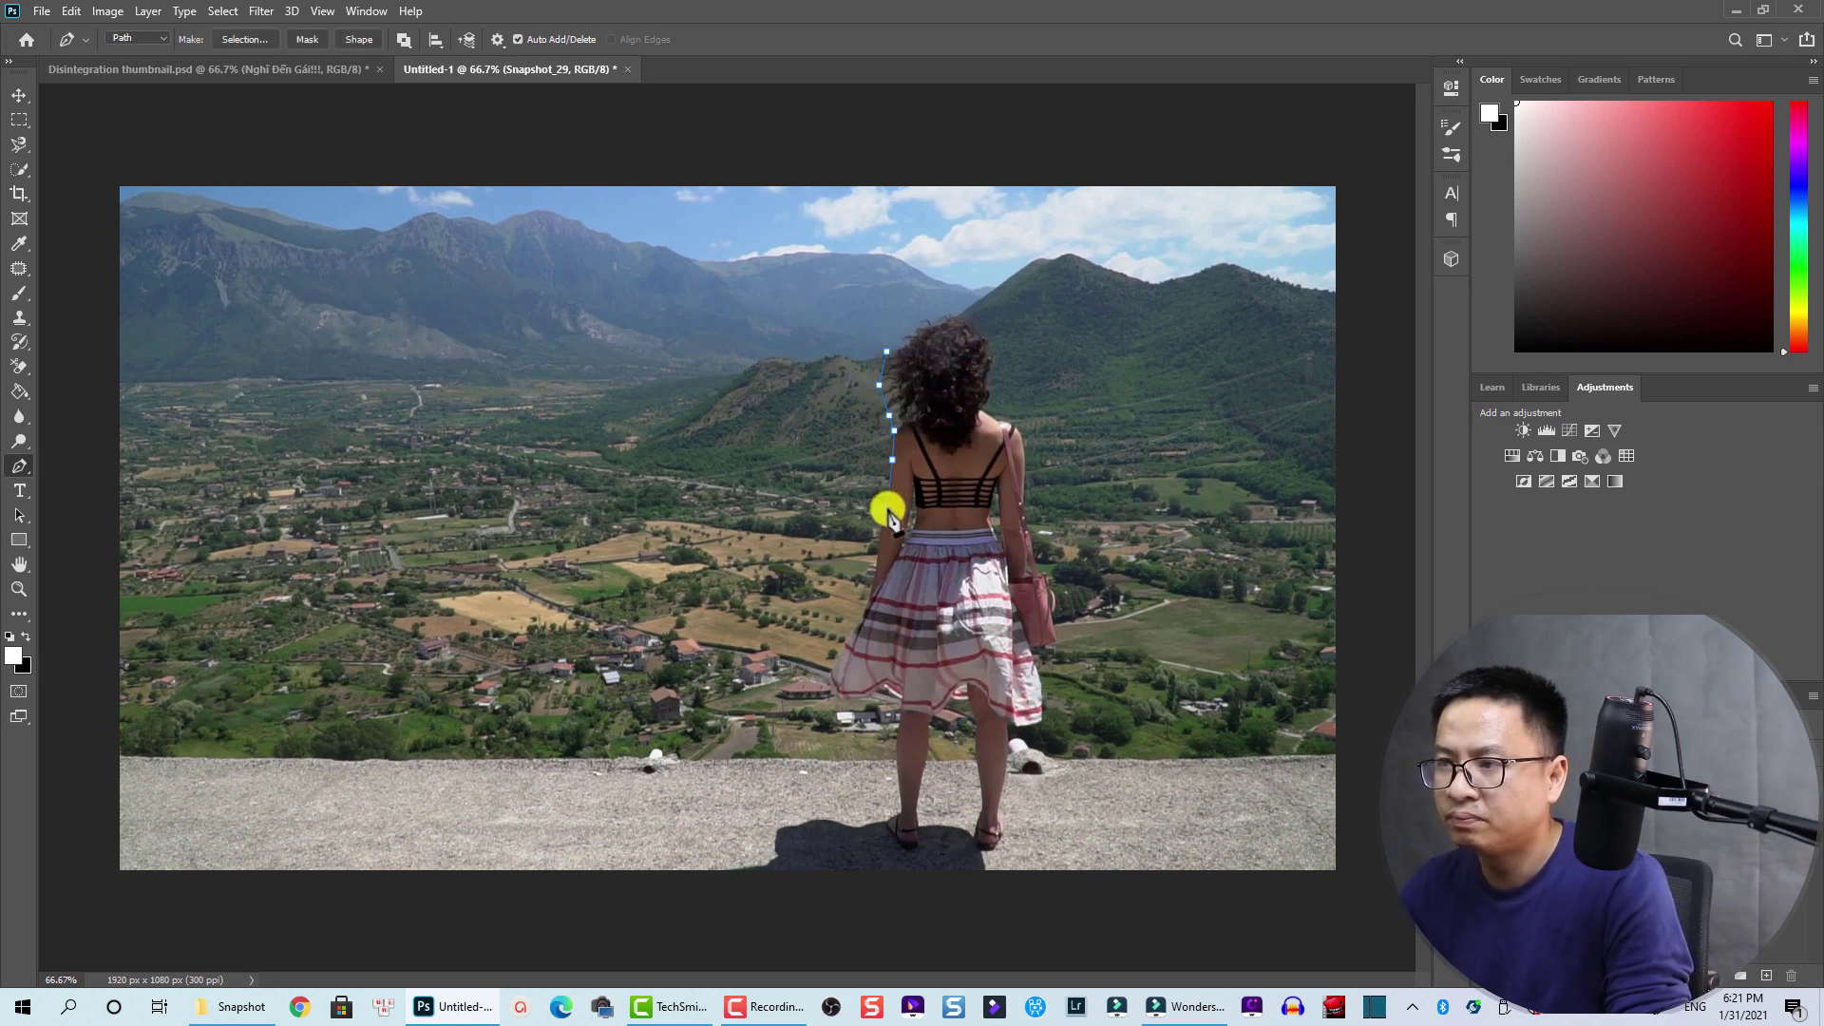
click(886, 506)
click(879, 542)
click(868, 586)
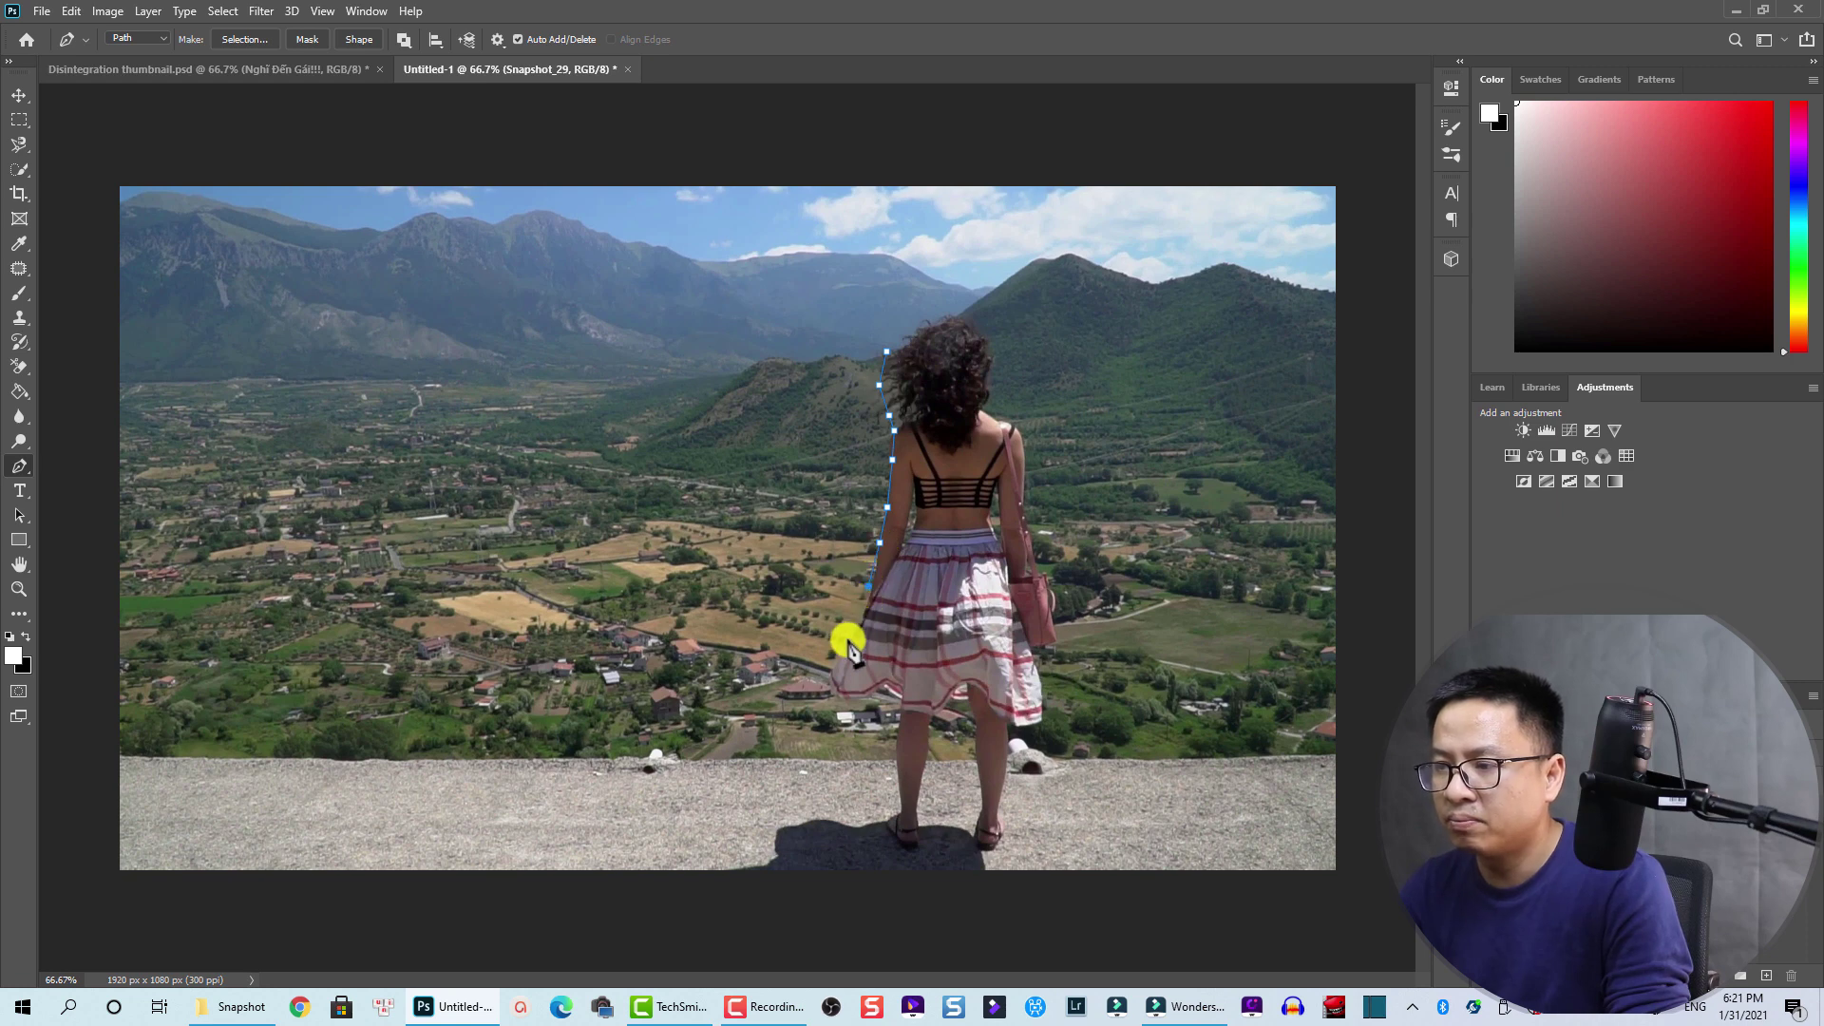
click(847, 639)
click(828, 668)
click(831, 686)
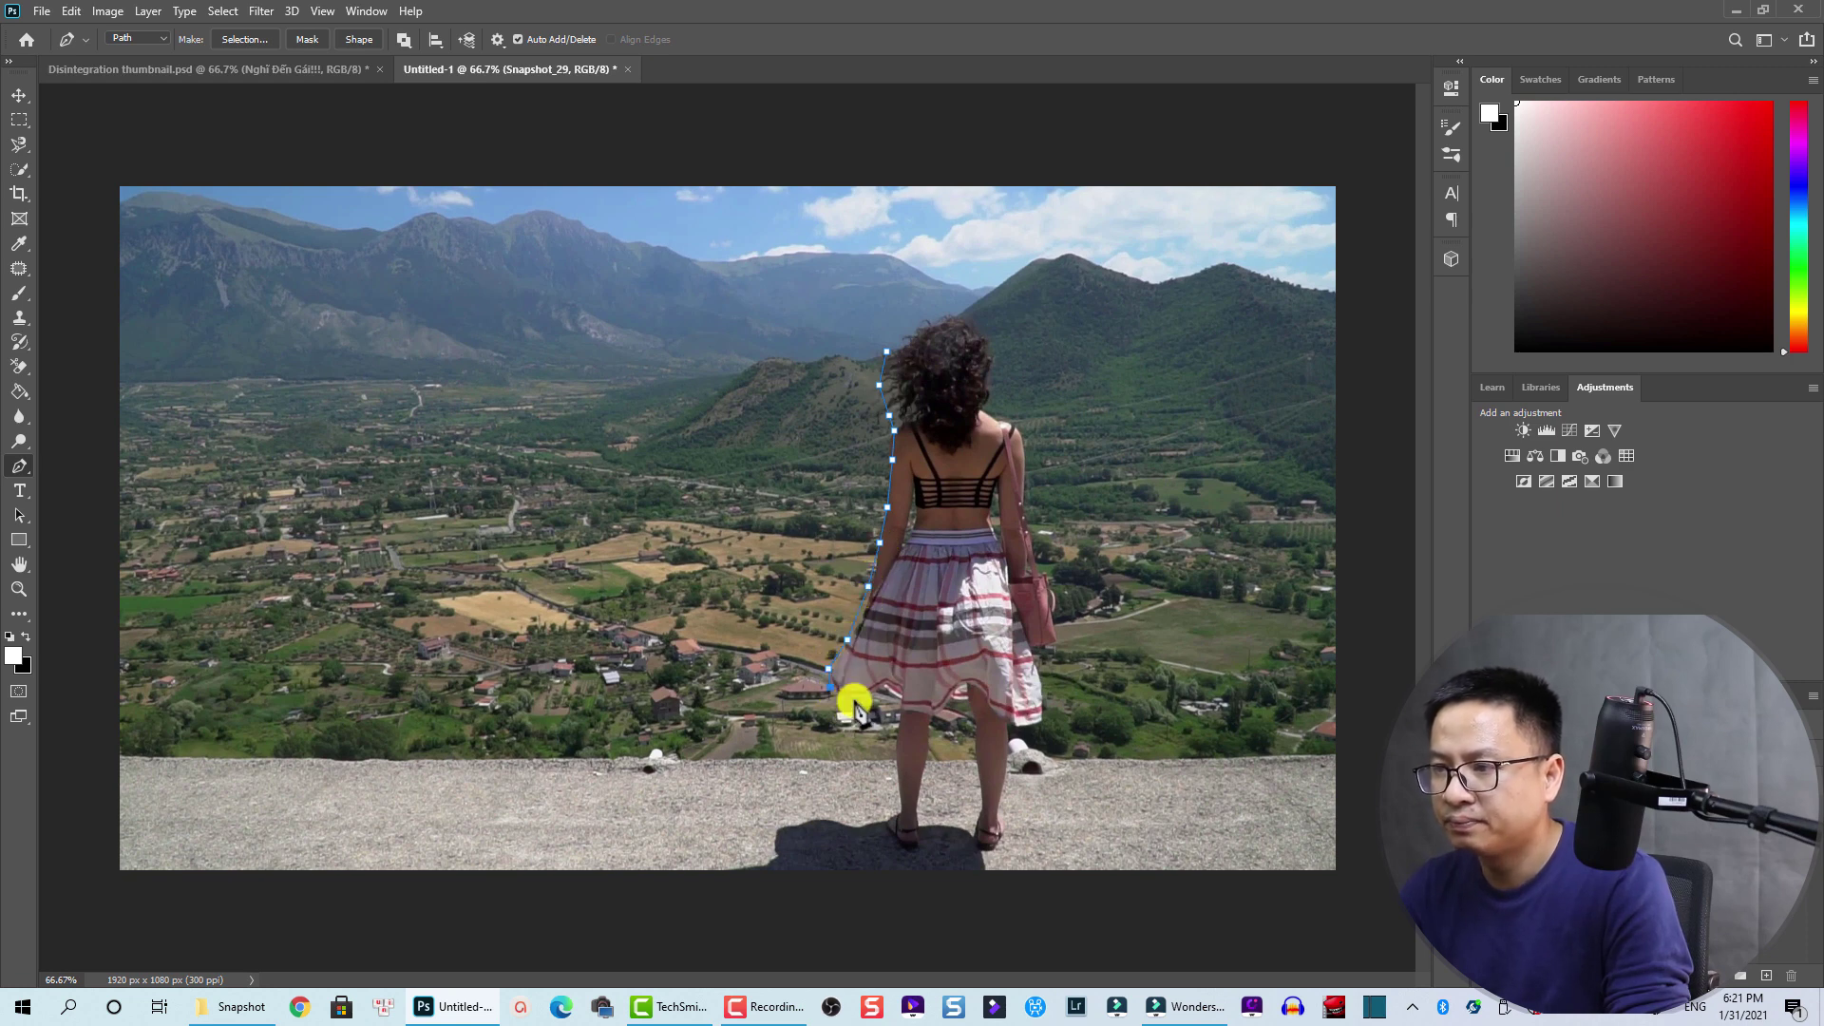
click(854, 701)
click(896, 704)
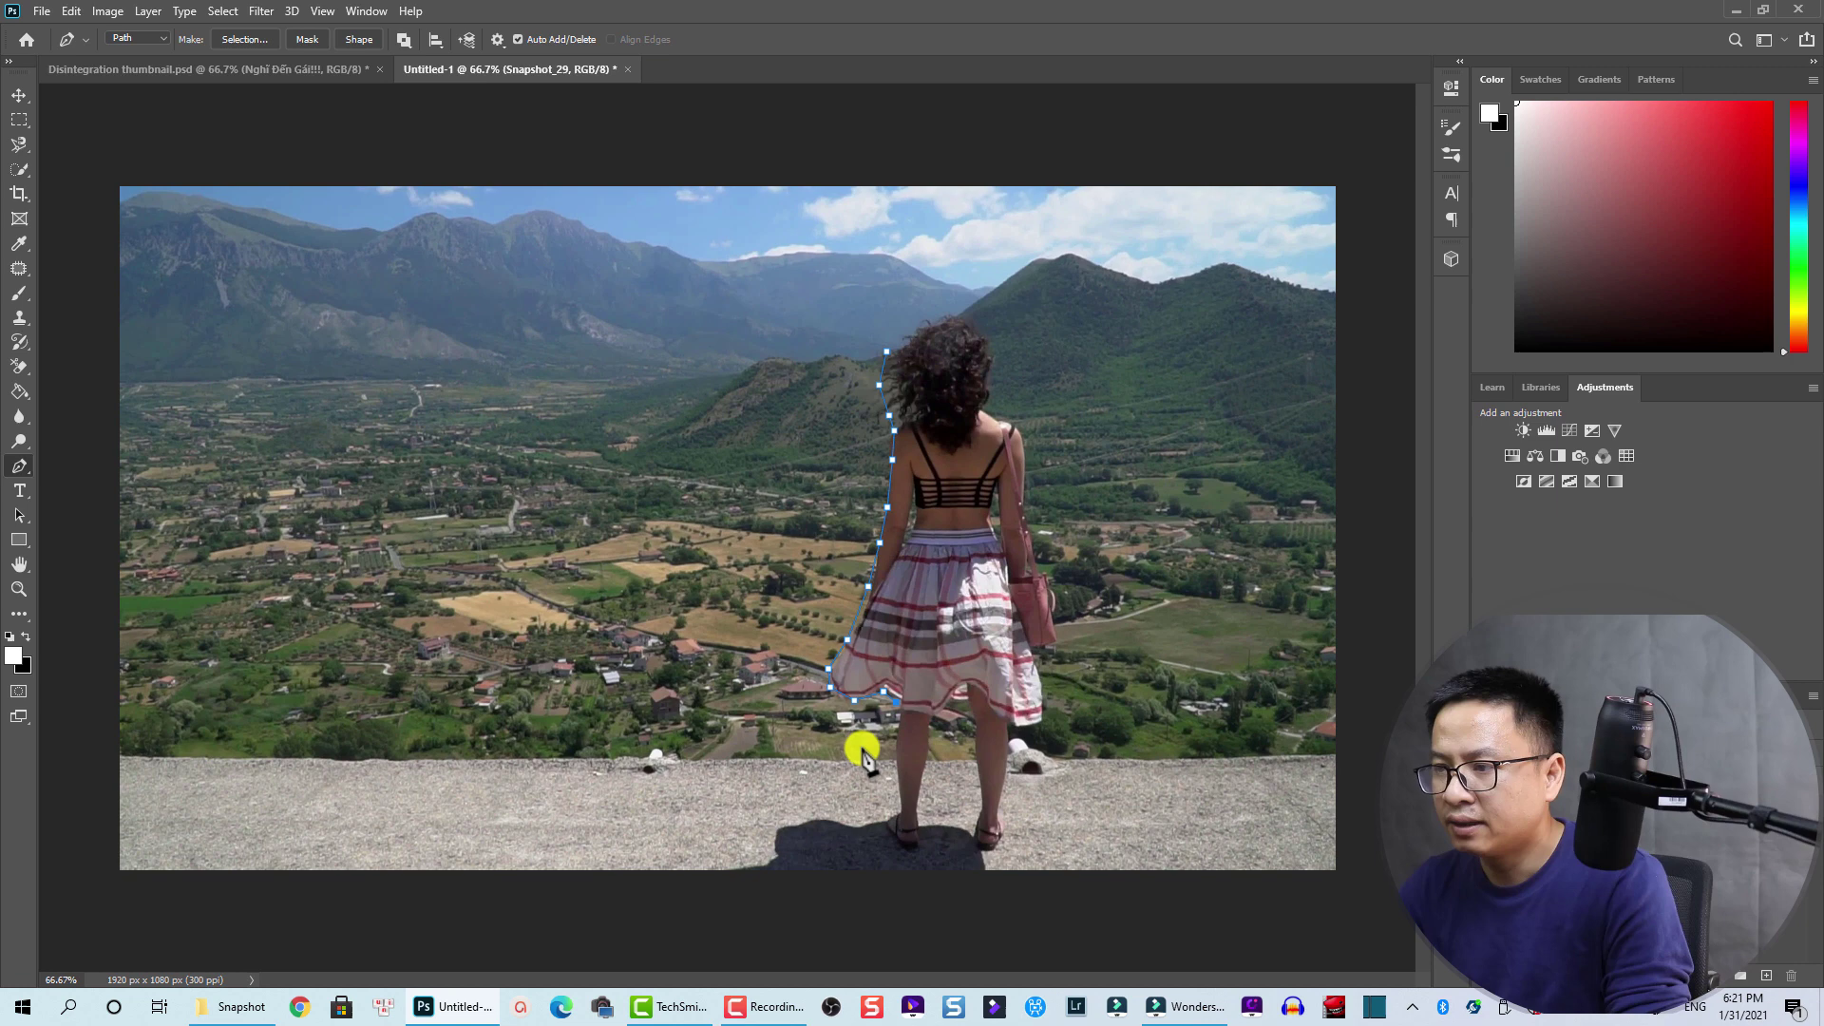
Continue the path down and around both legs and feet
click(896, 819)
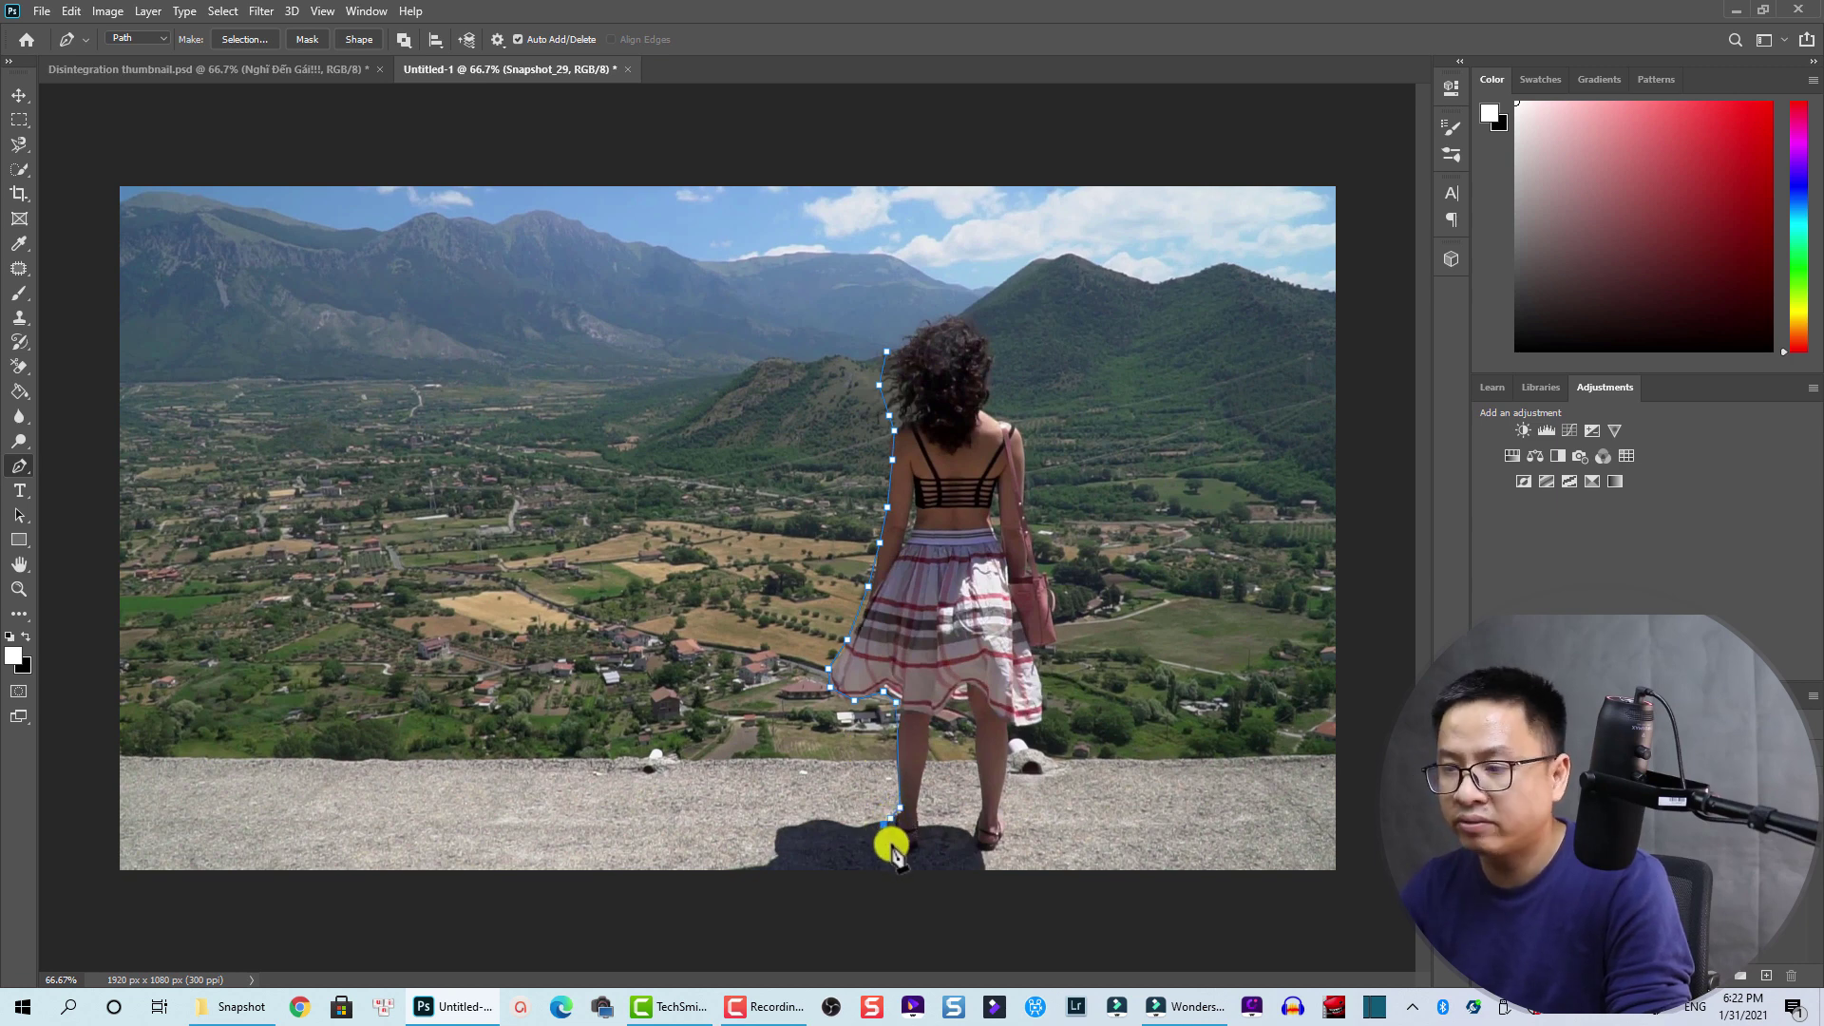
click(914, 850)
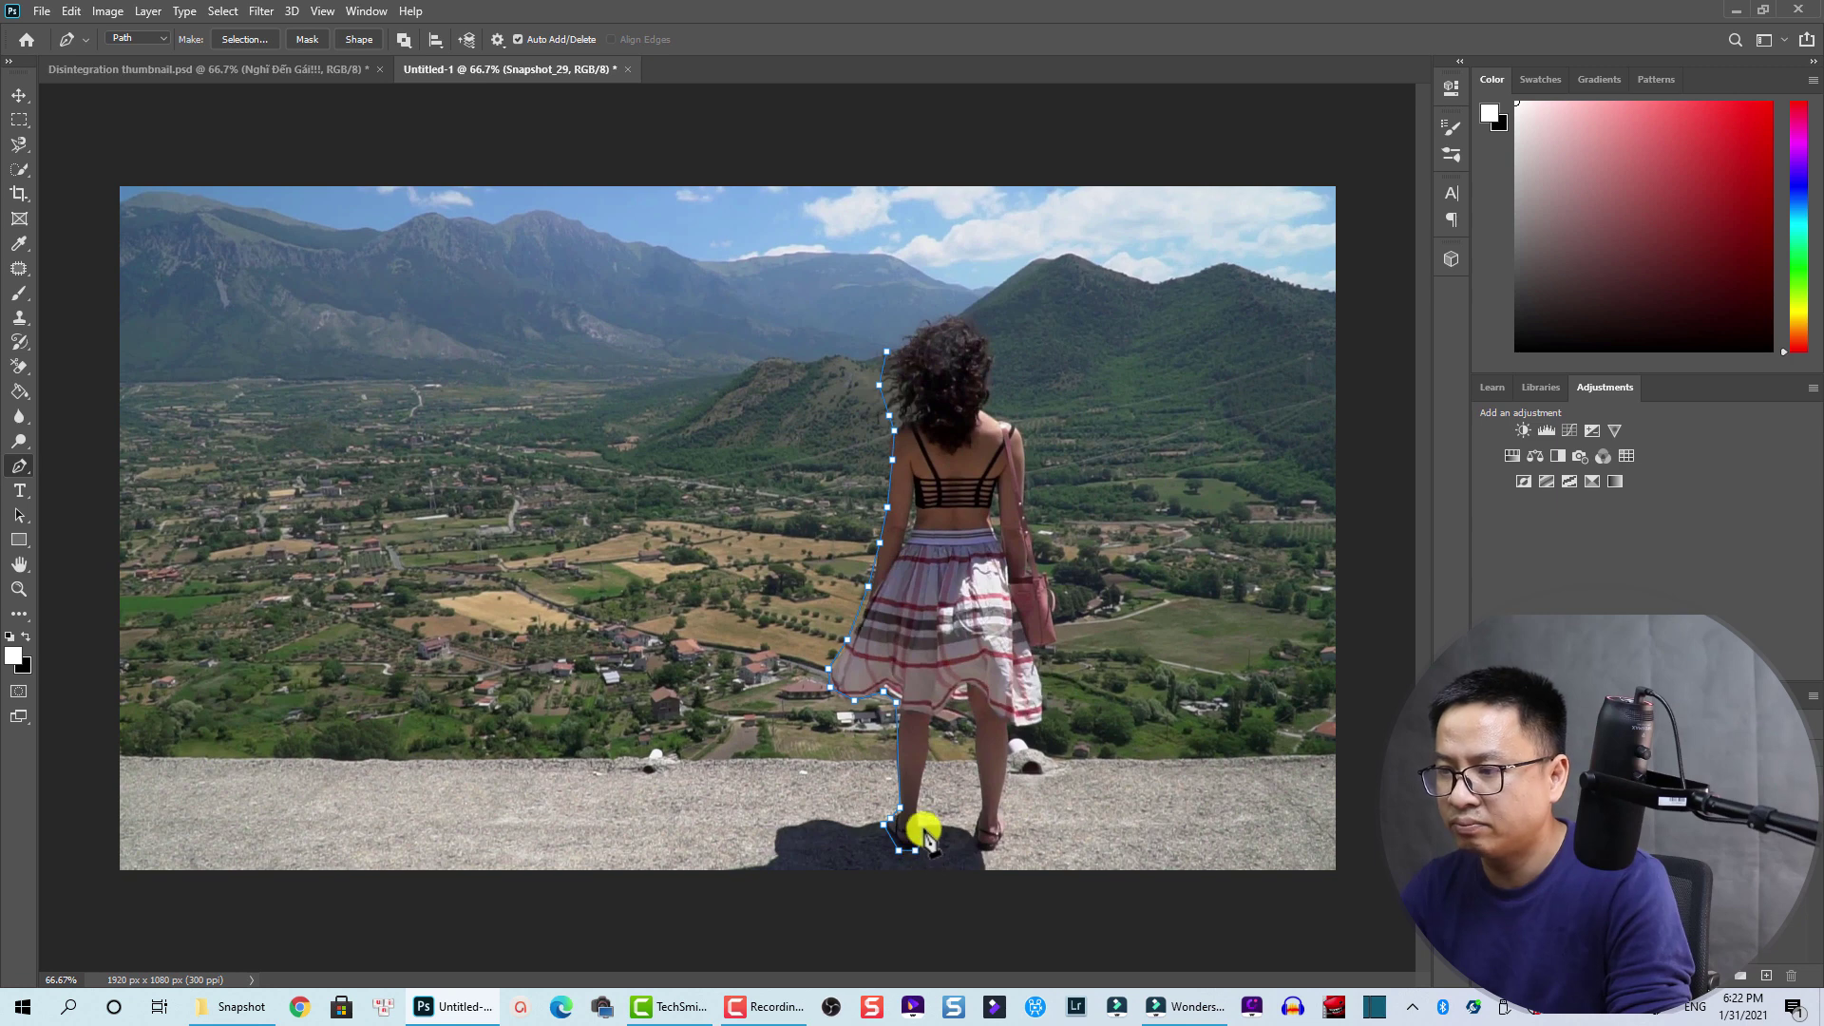
click(921, 810)
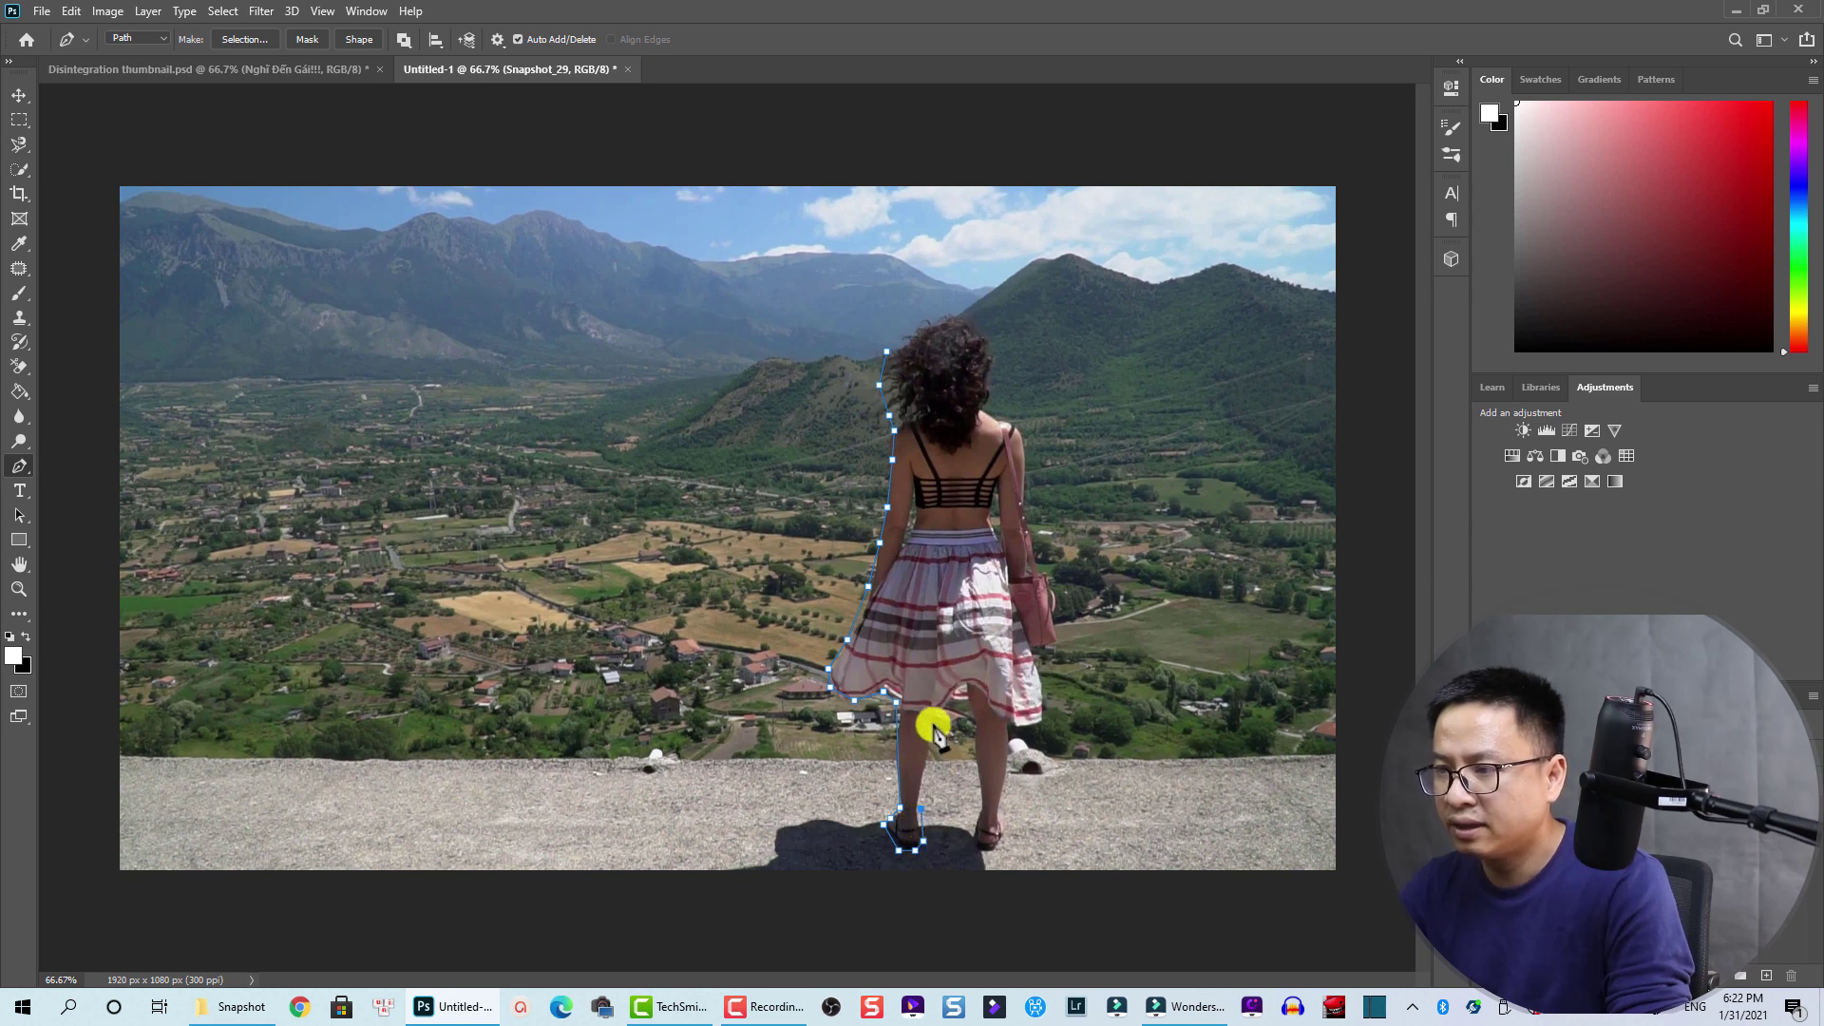
click(933, 722)
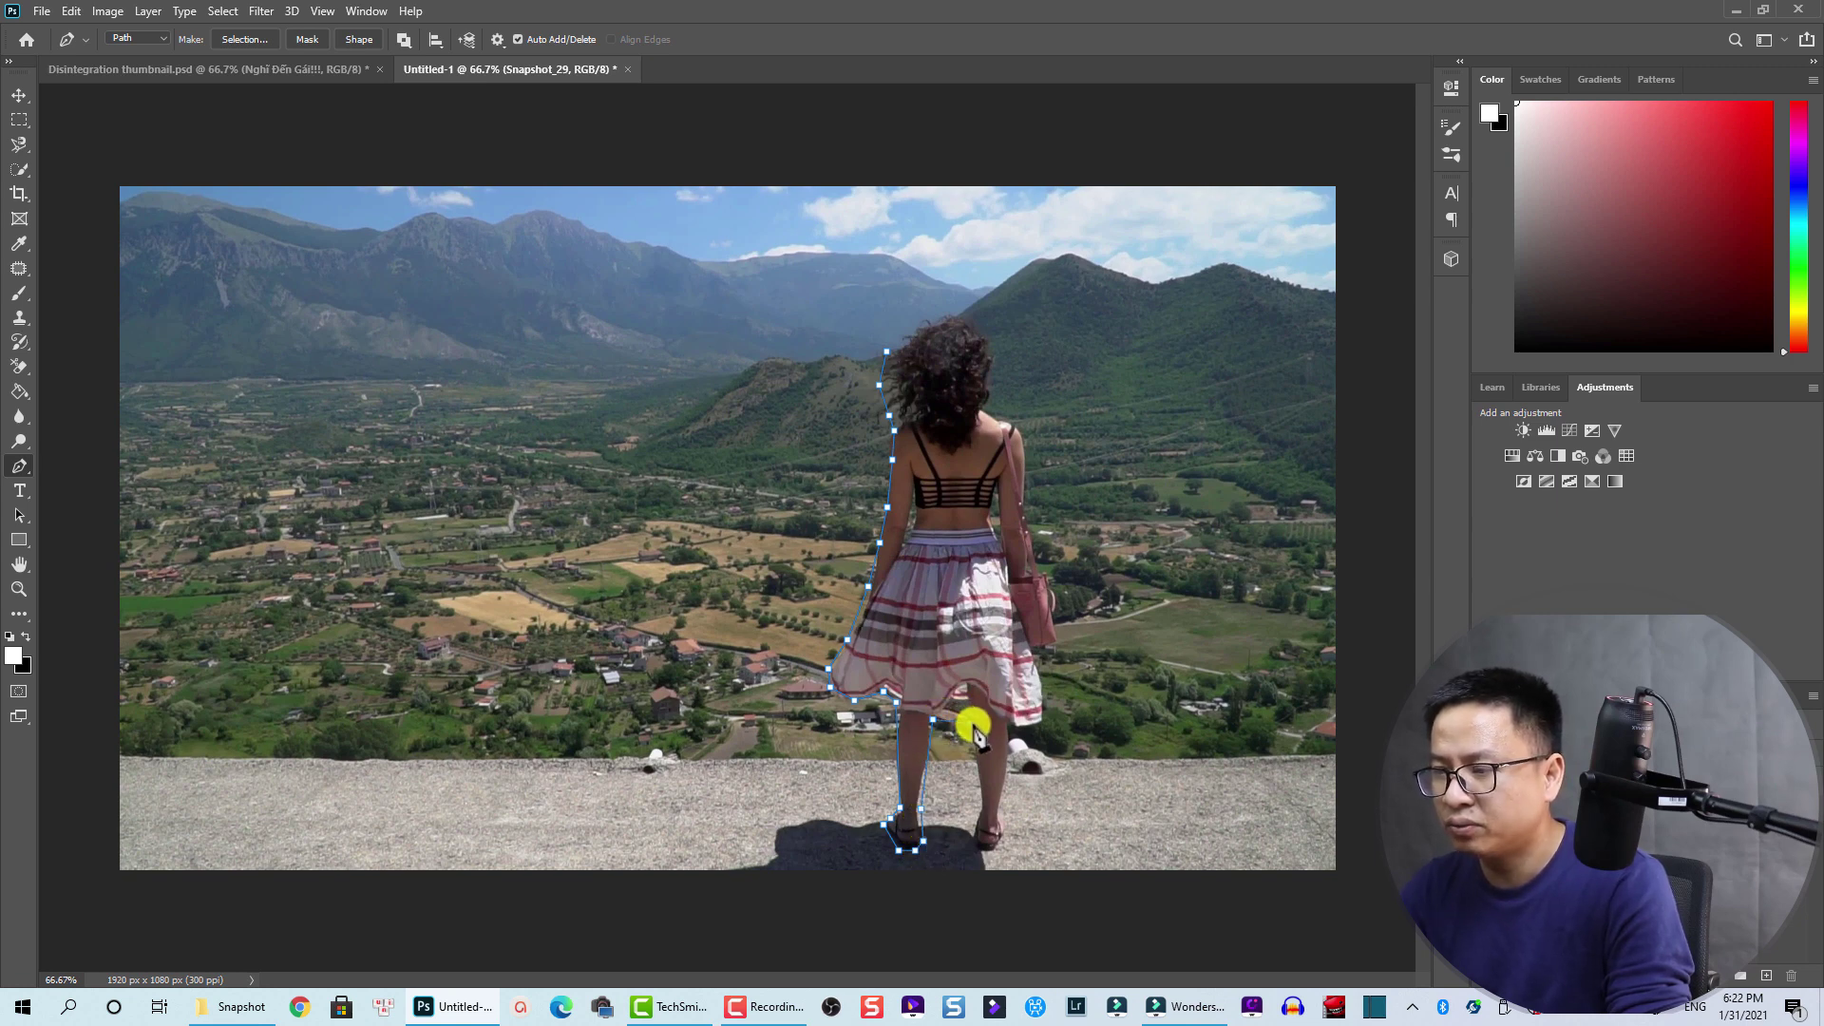
click(972, 724)
click(980, 809)
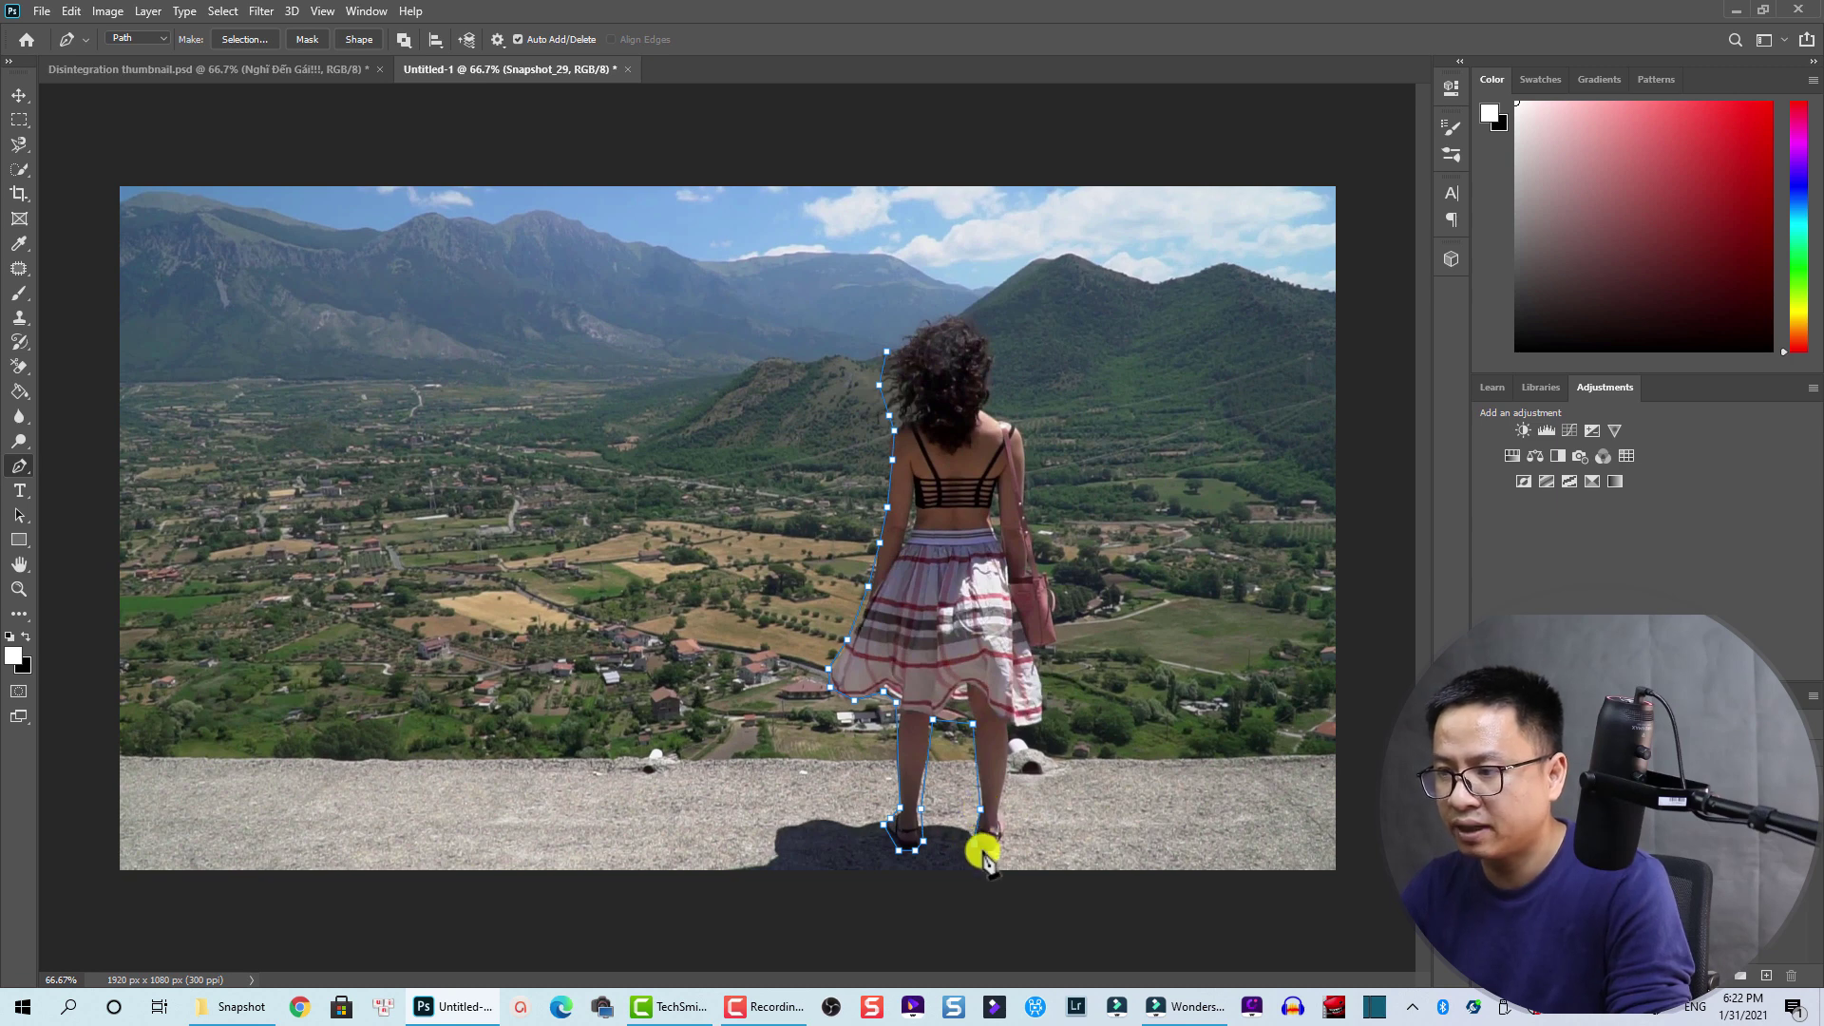
click(975, 841)
click(985, 848)
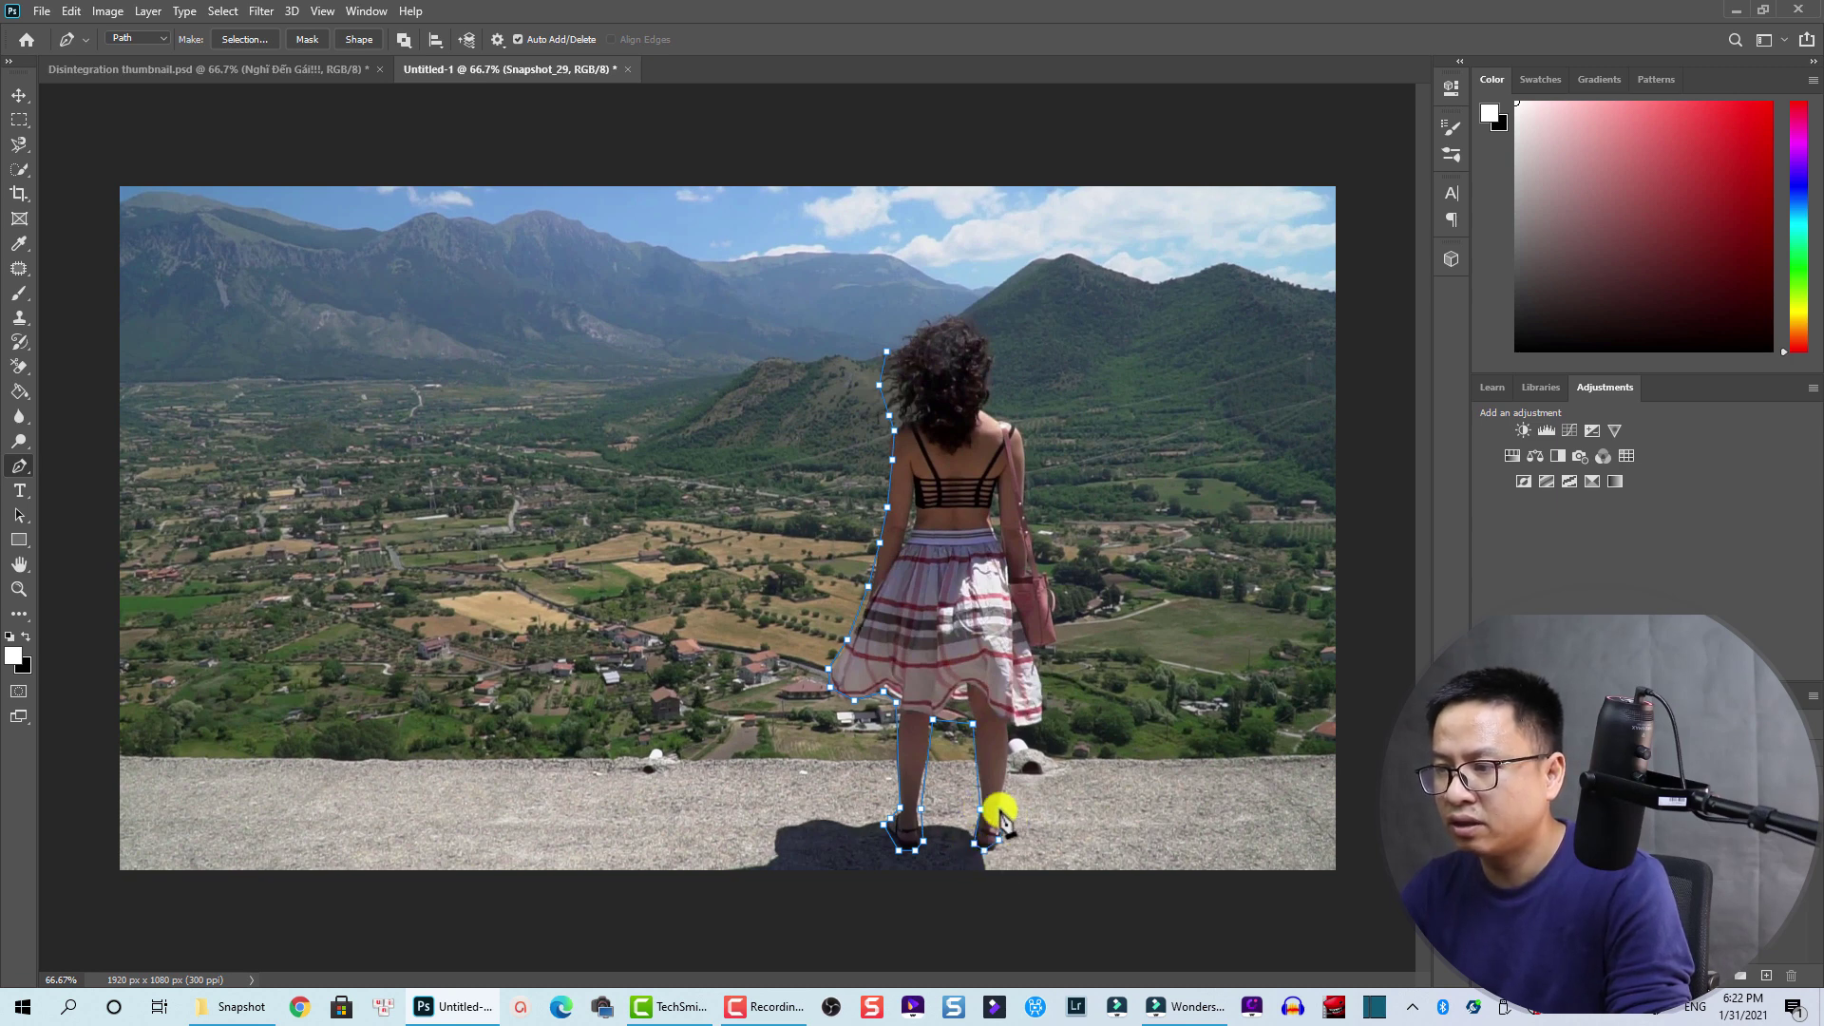
click(1003, 811)
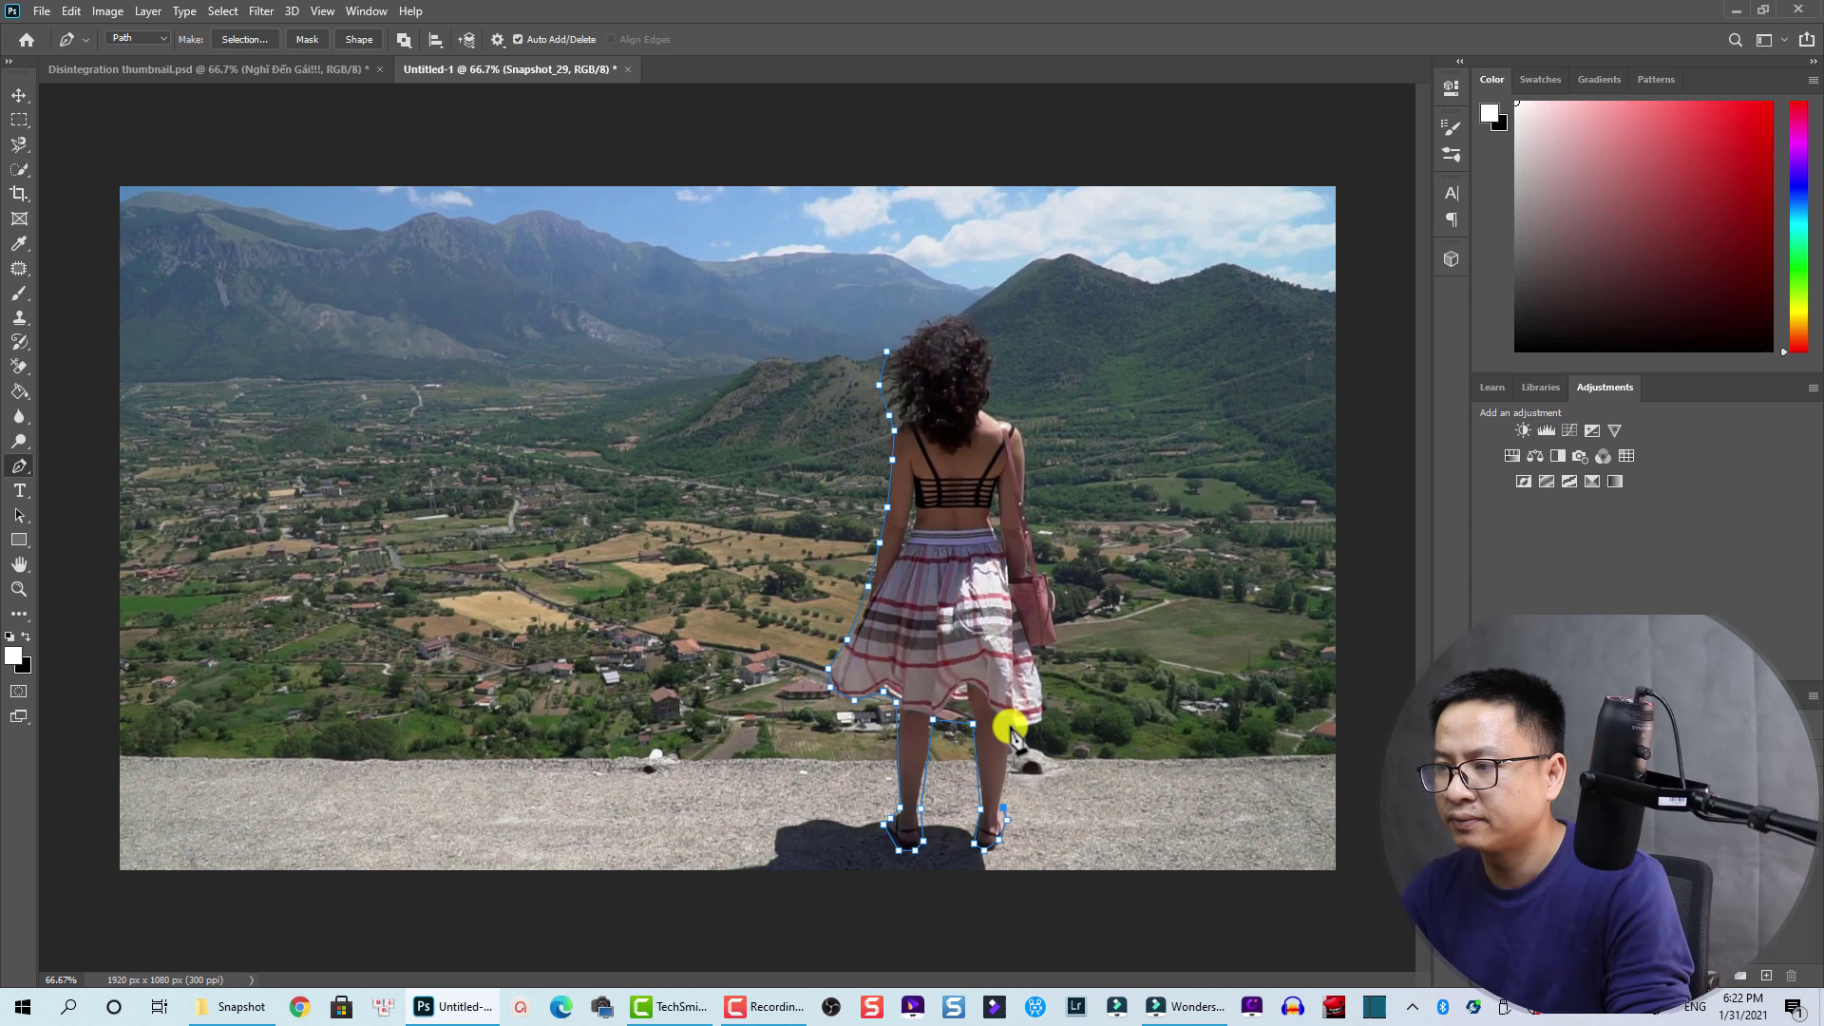
Finish the path up the skirt's right side, bag, shoulder, neck and across the hair
click(1044, 721)
click(1035, 653)
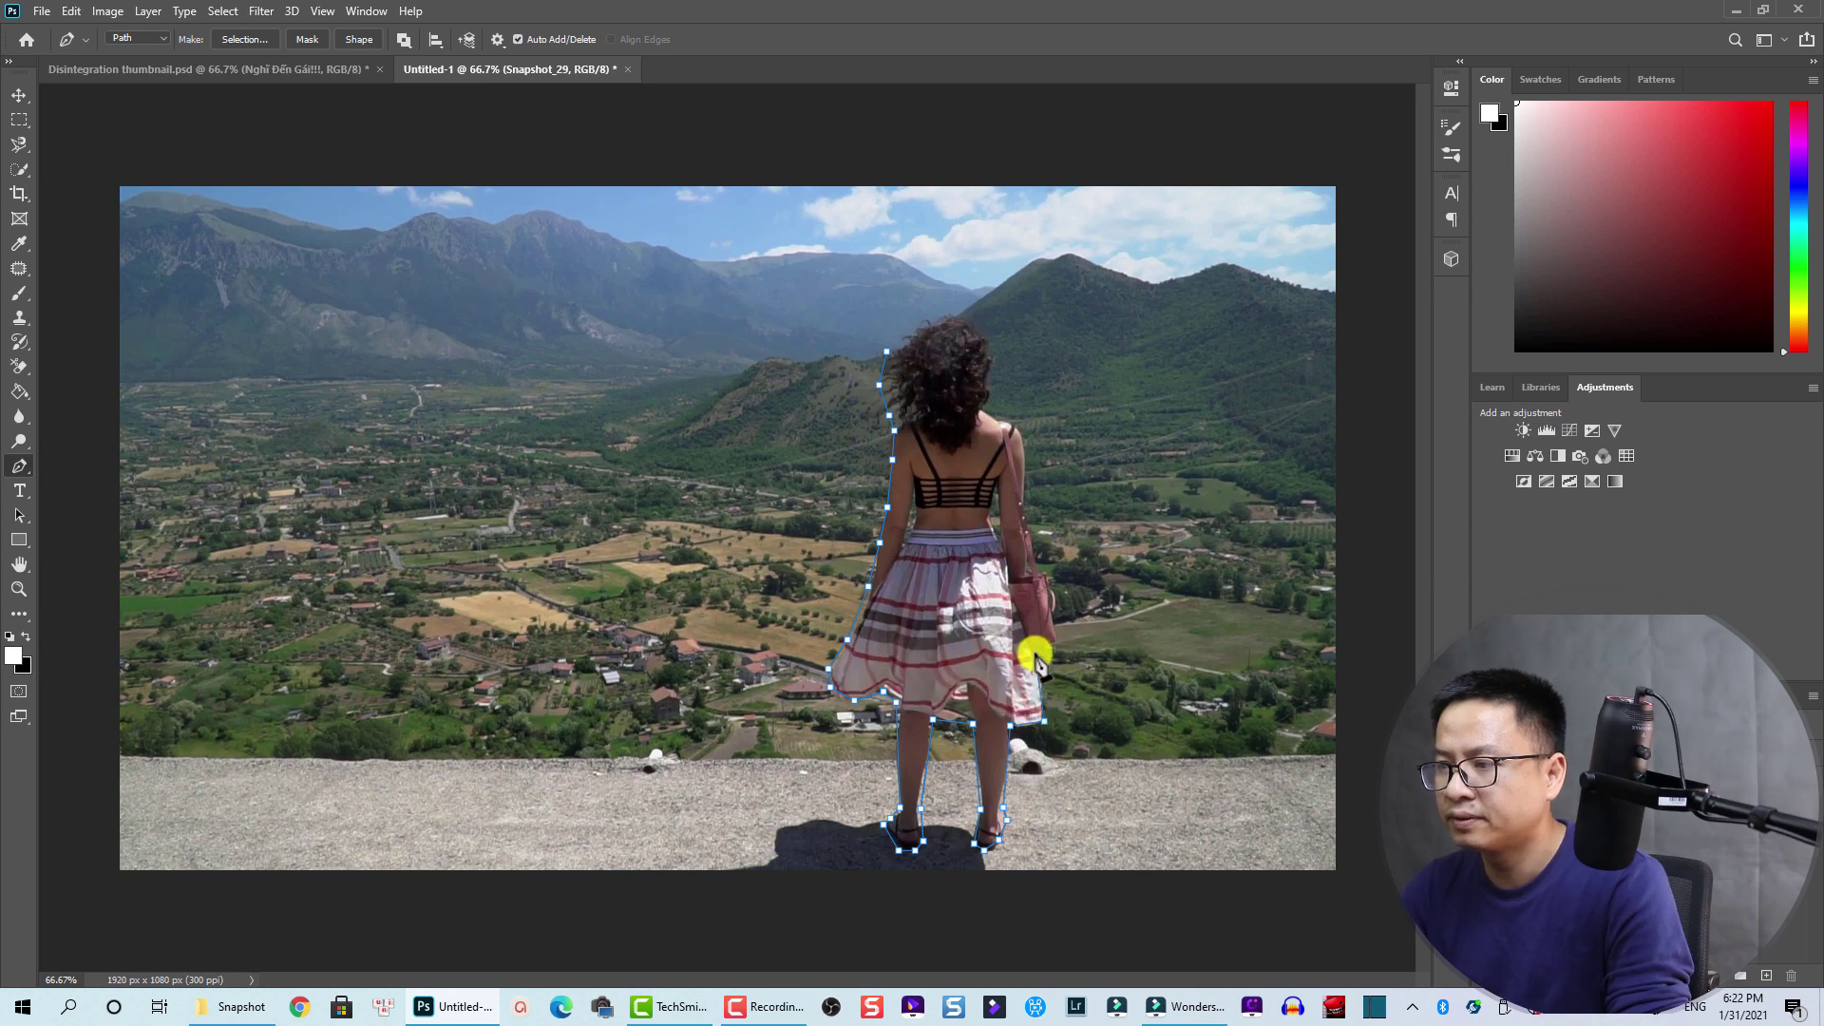
click(1056, 638)
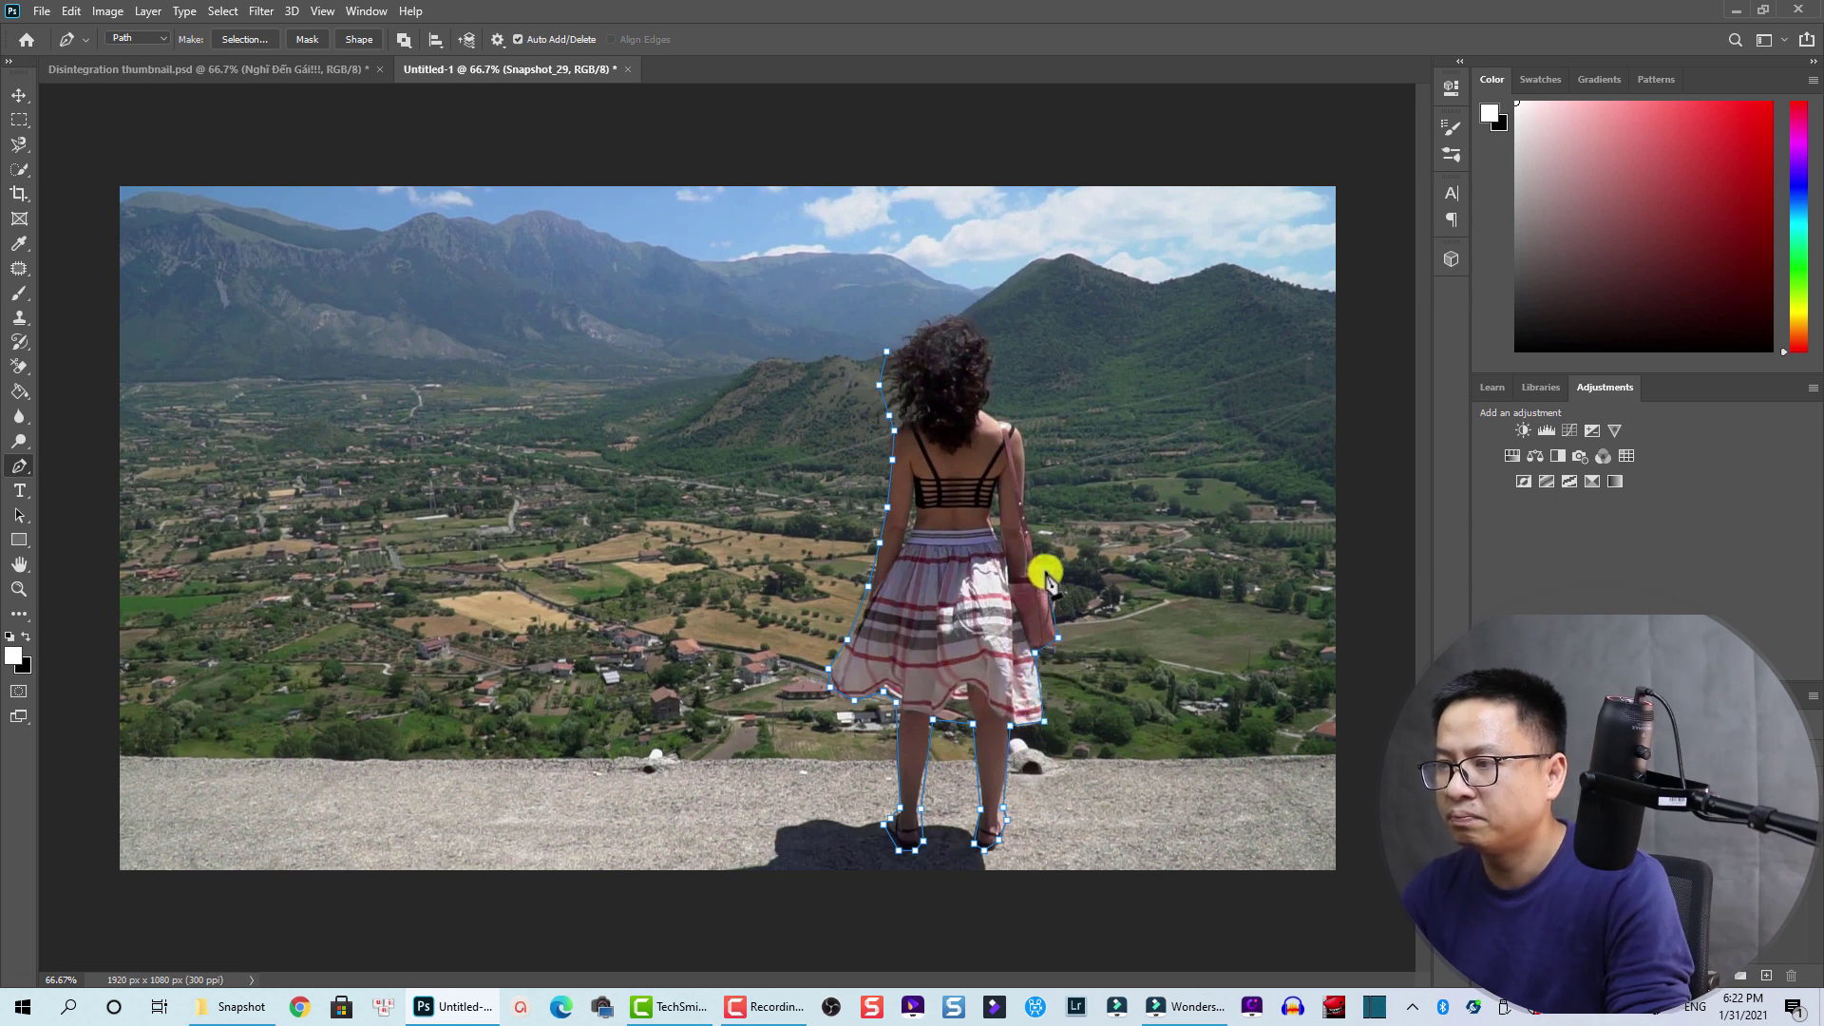
click(1033, 570)
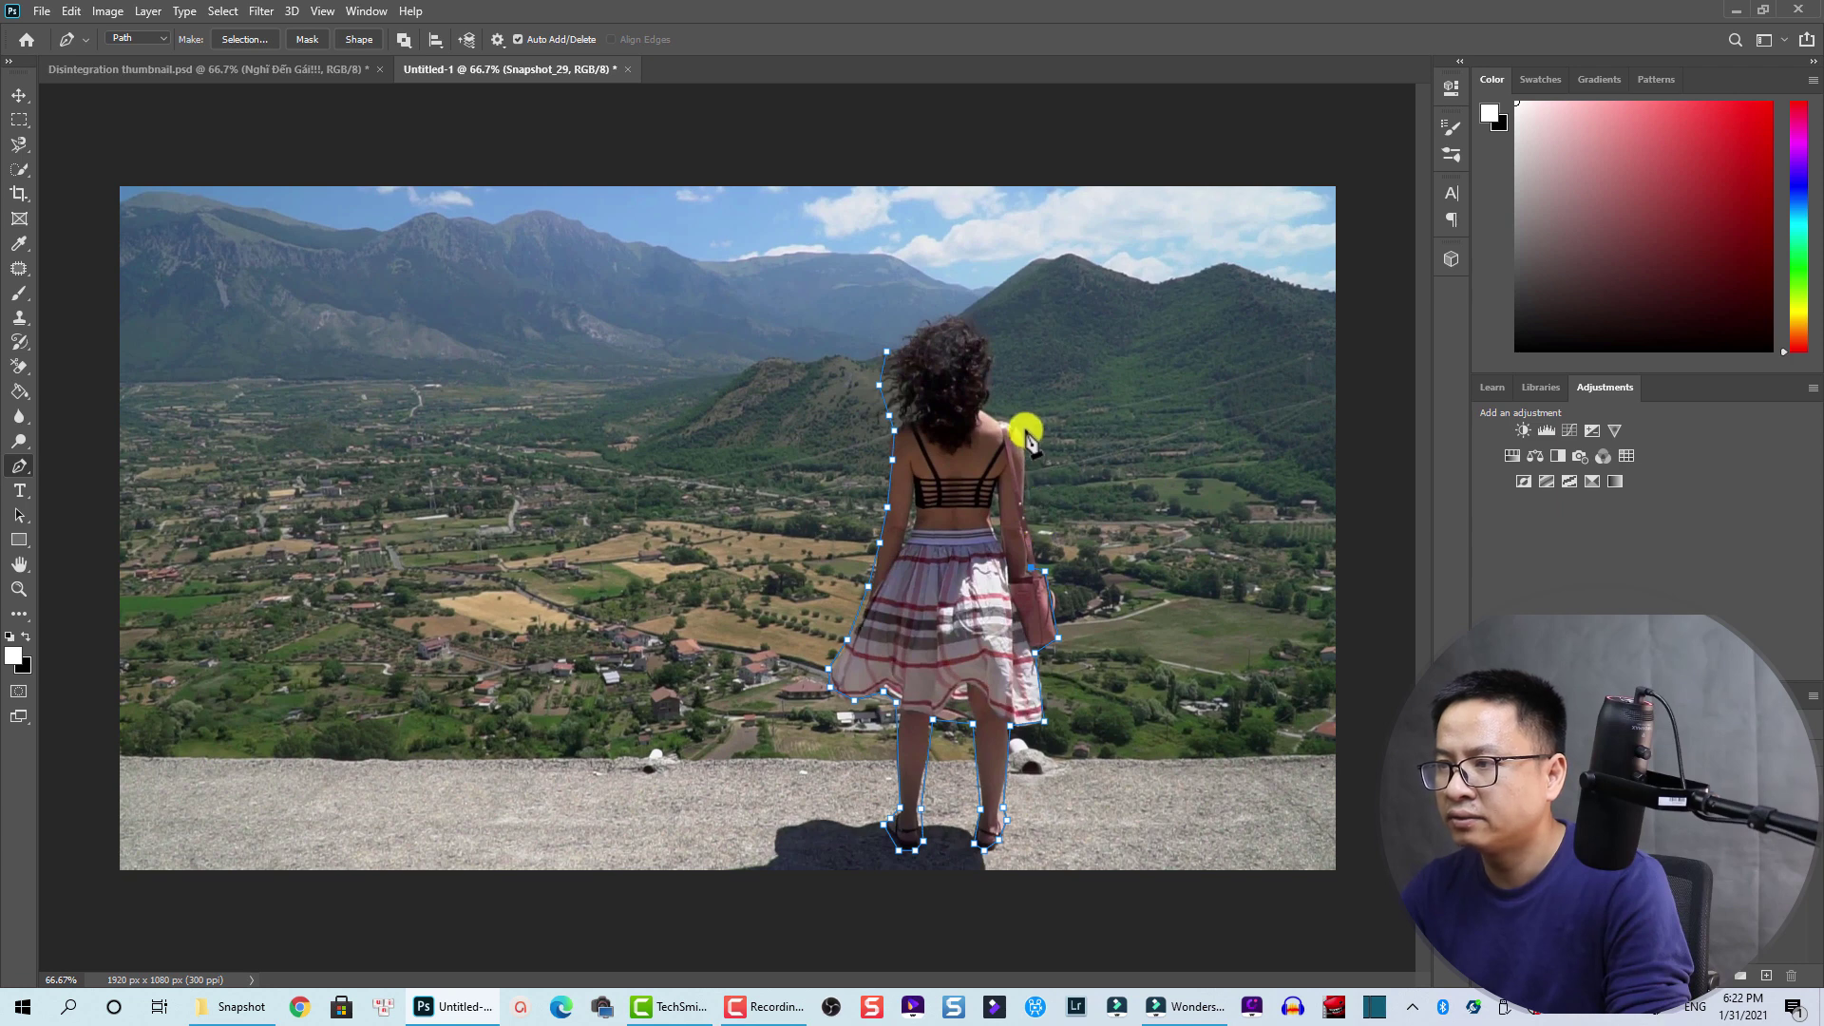
click(1021, 431)
click(986, 407)
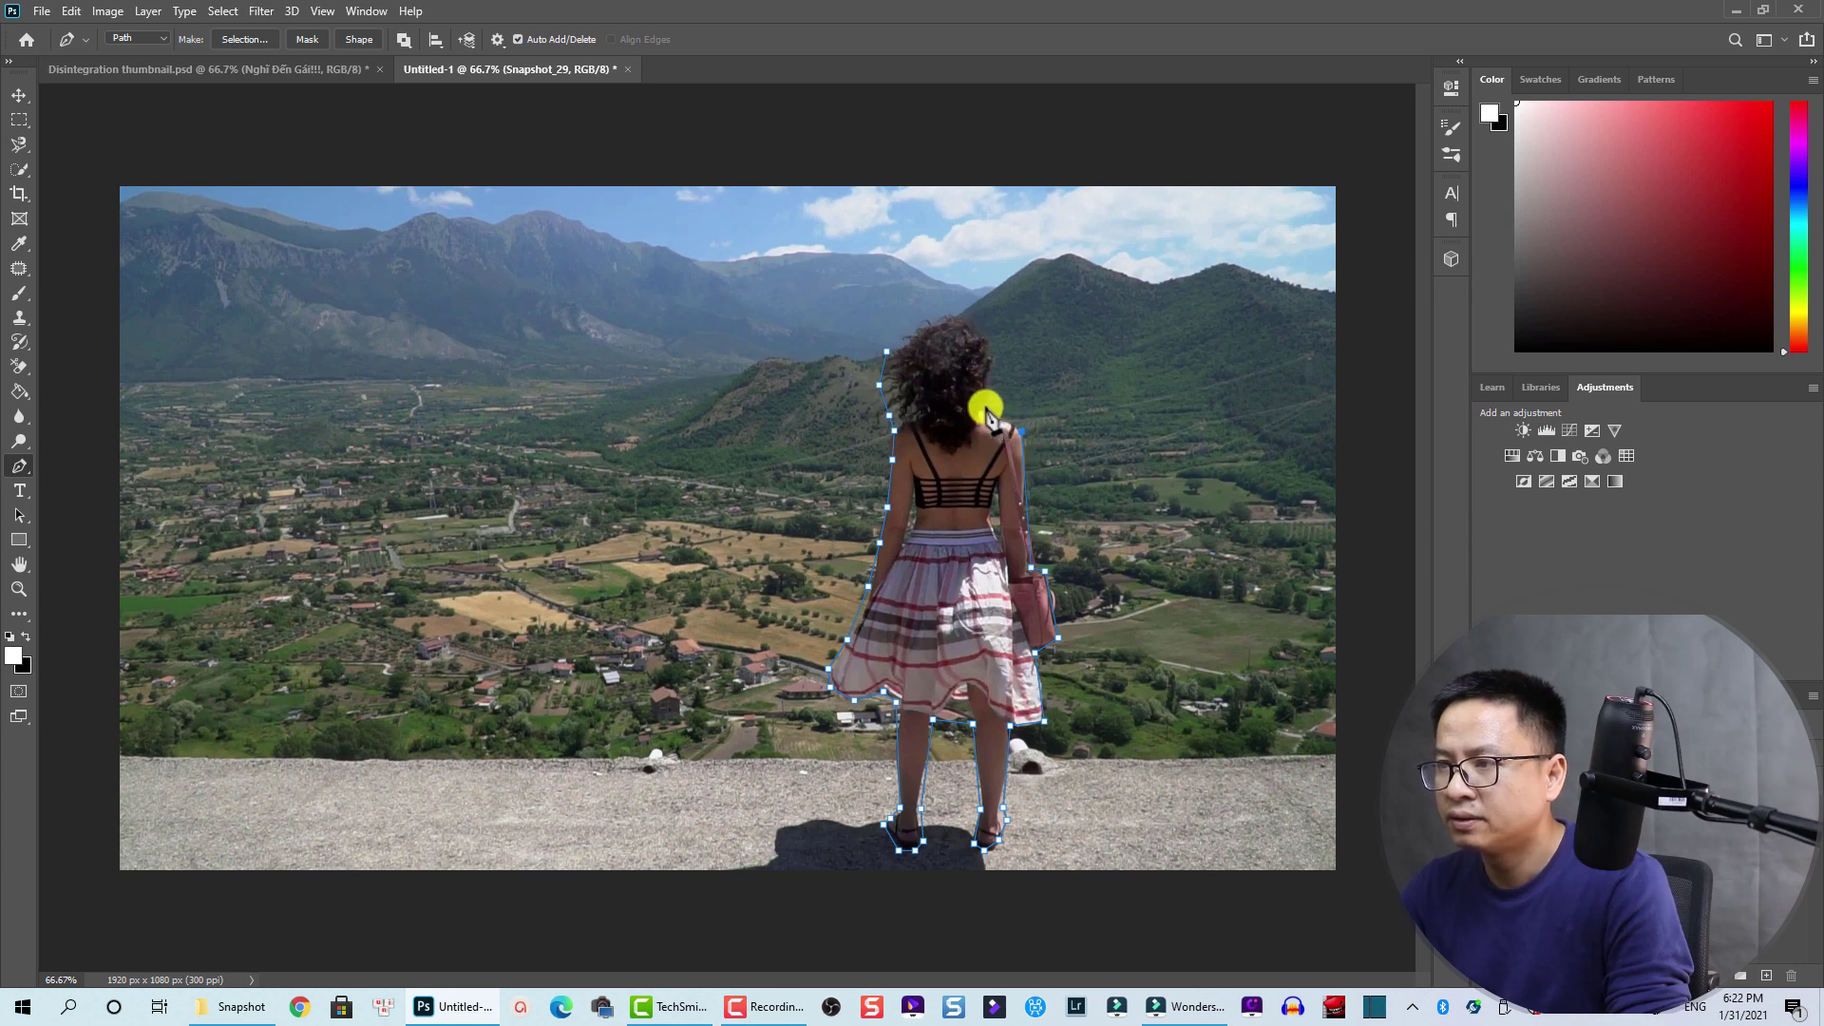
click(991, 363)
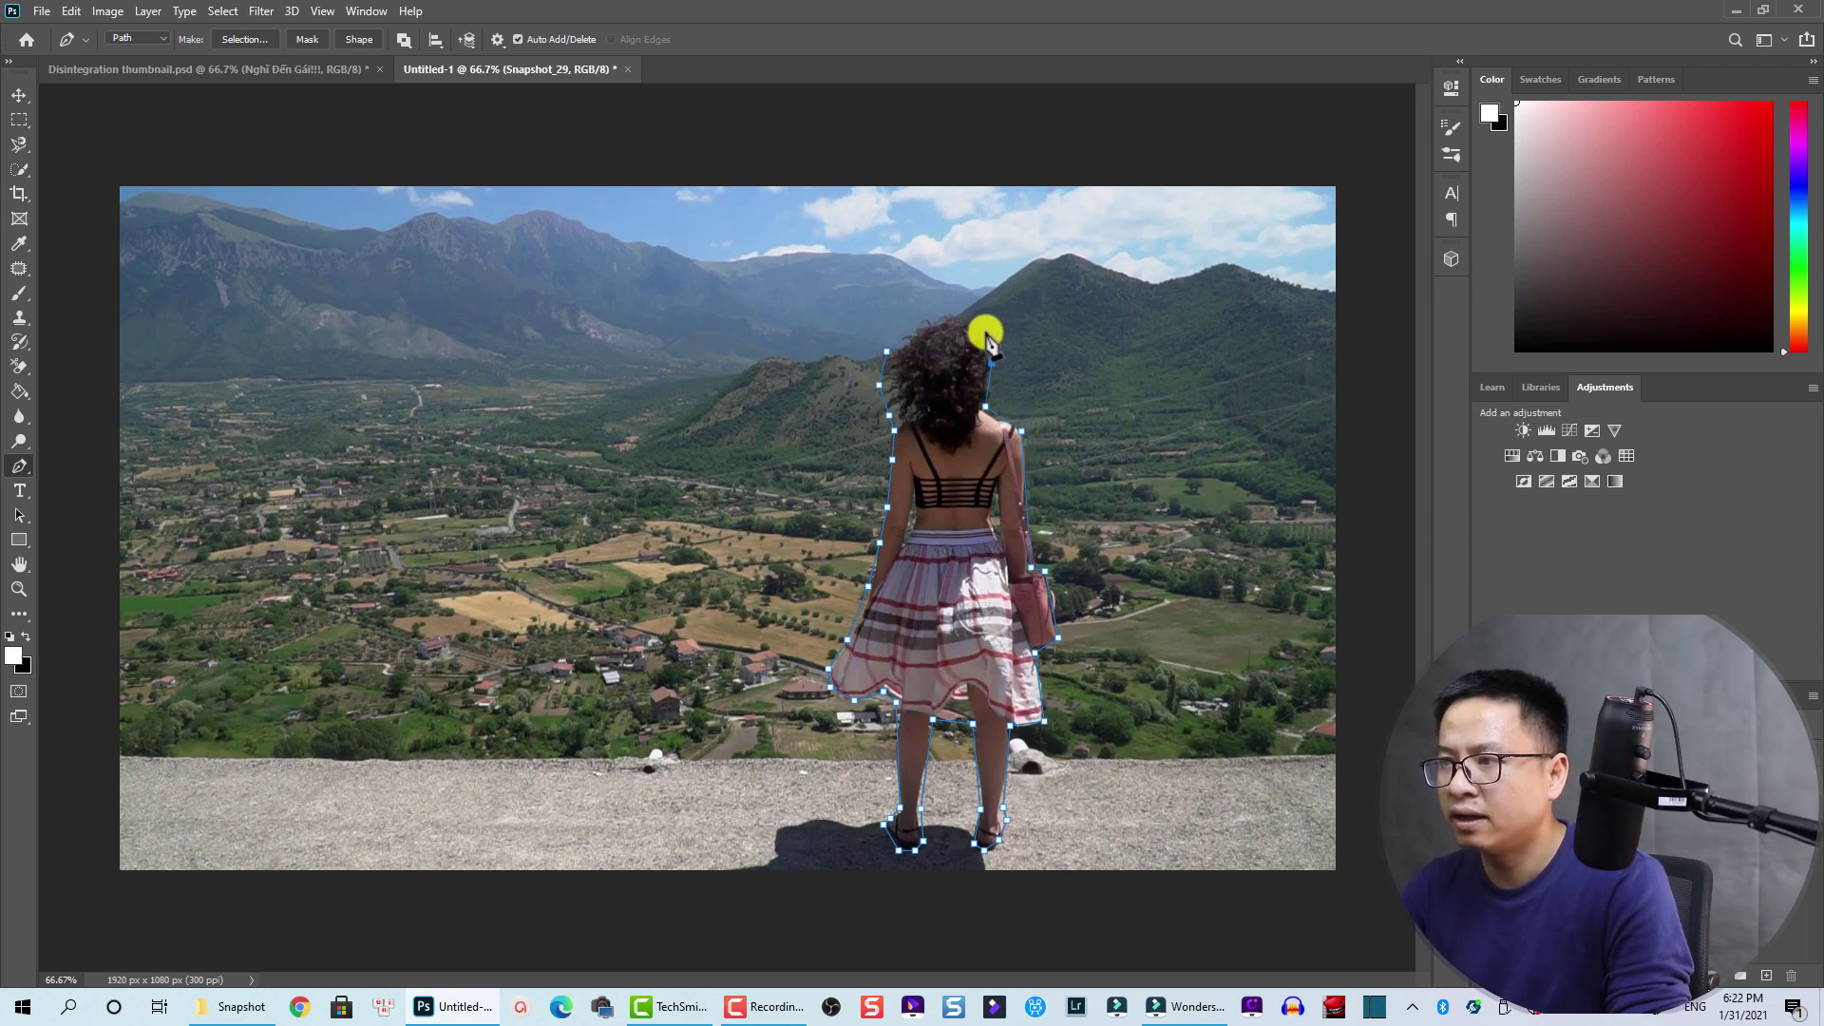
click(985, 332)
click(963, 317)
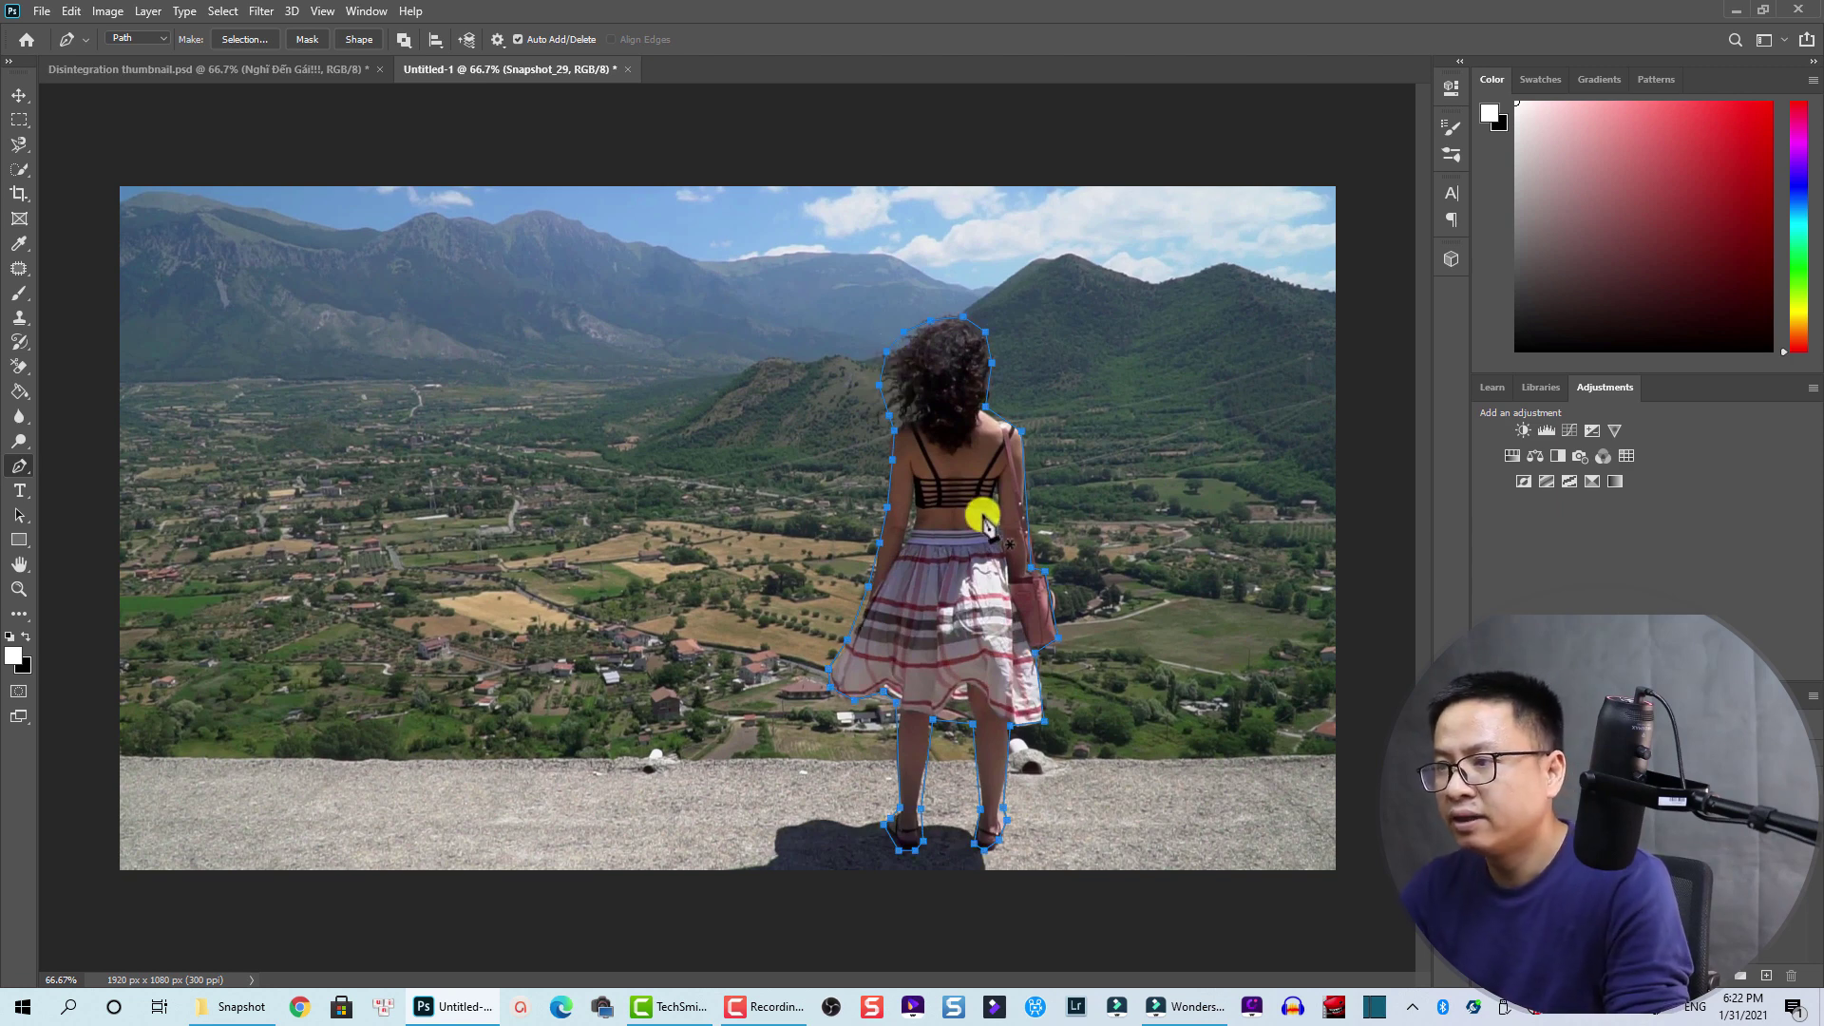
Turn the traced path into a vector mask so only the woman remains on transparency
click(310, 39)
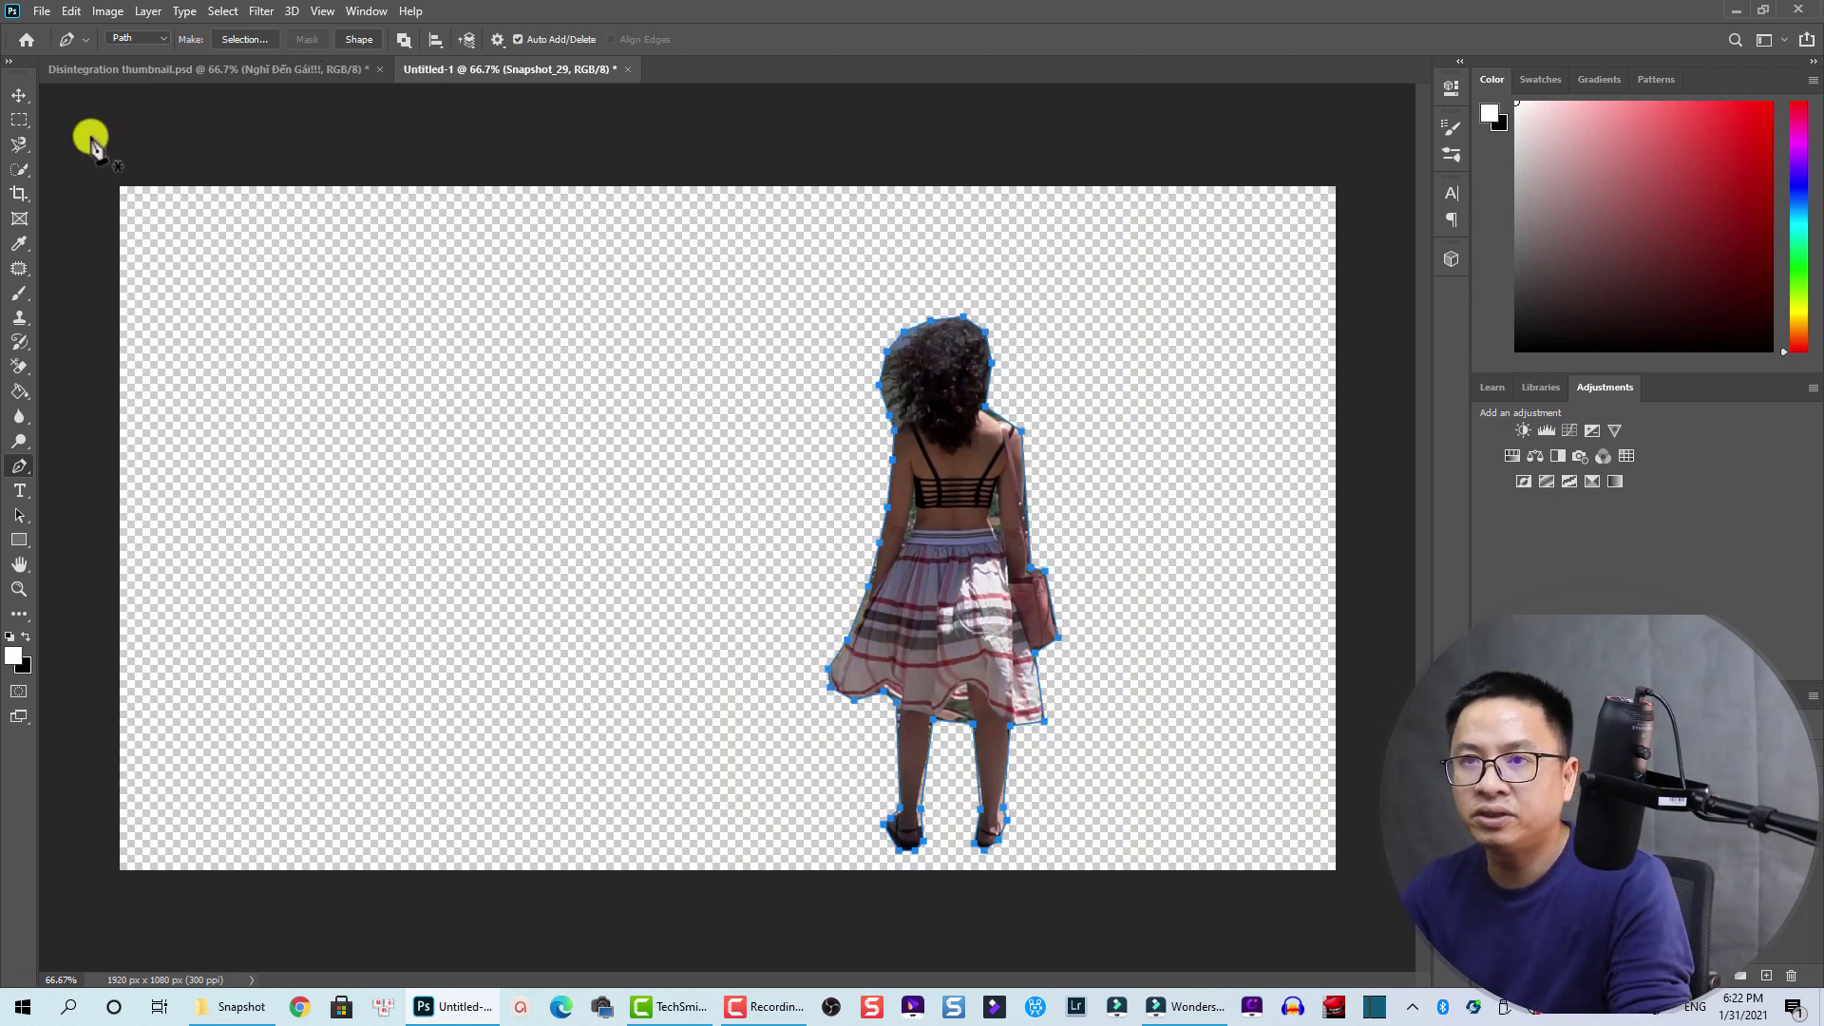
click(17, 96)
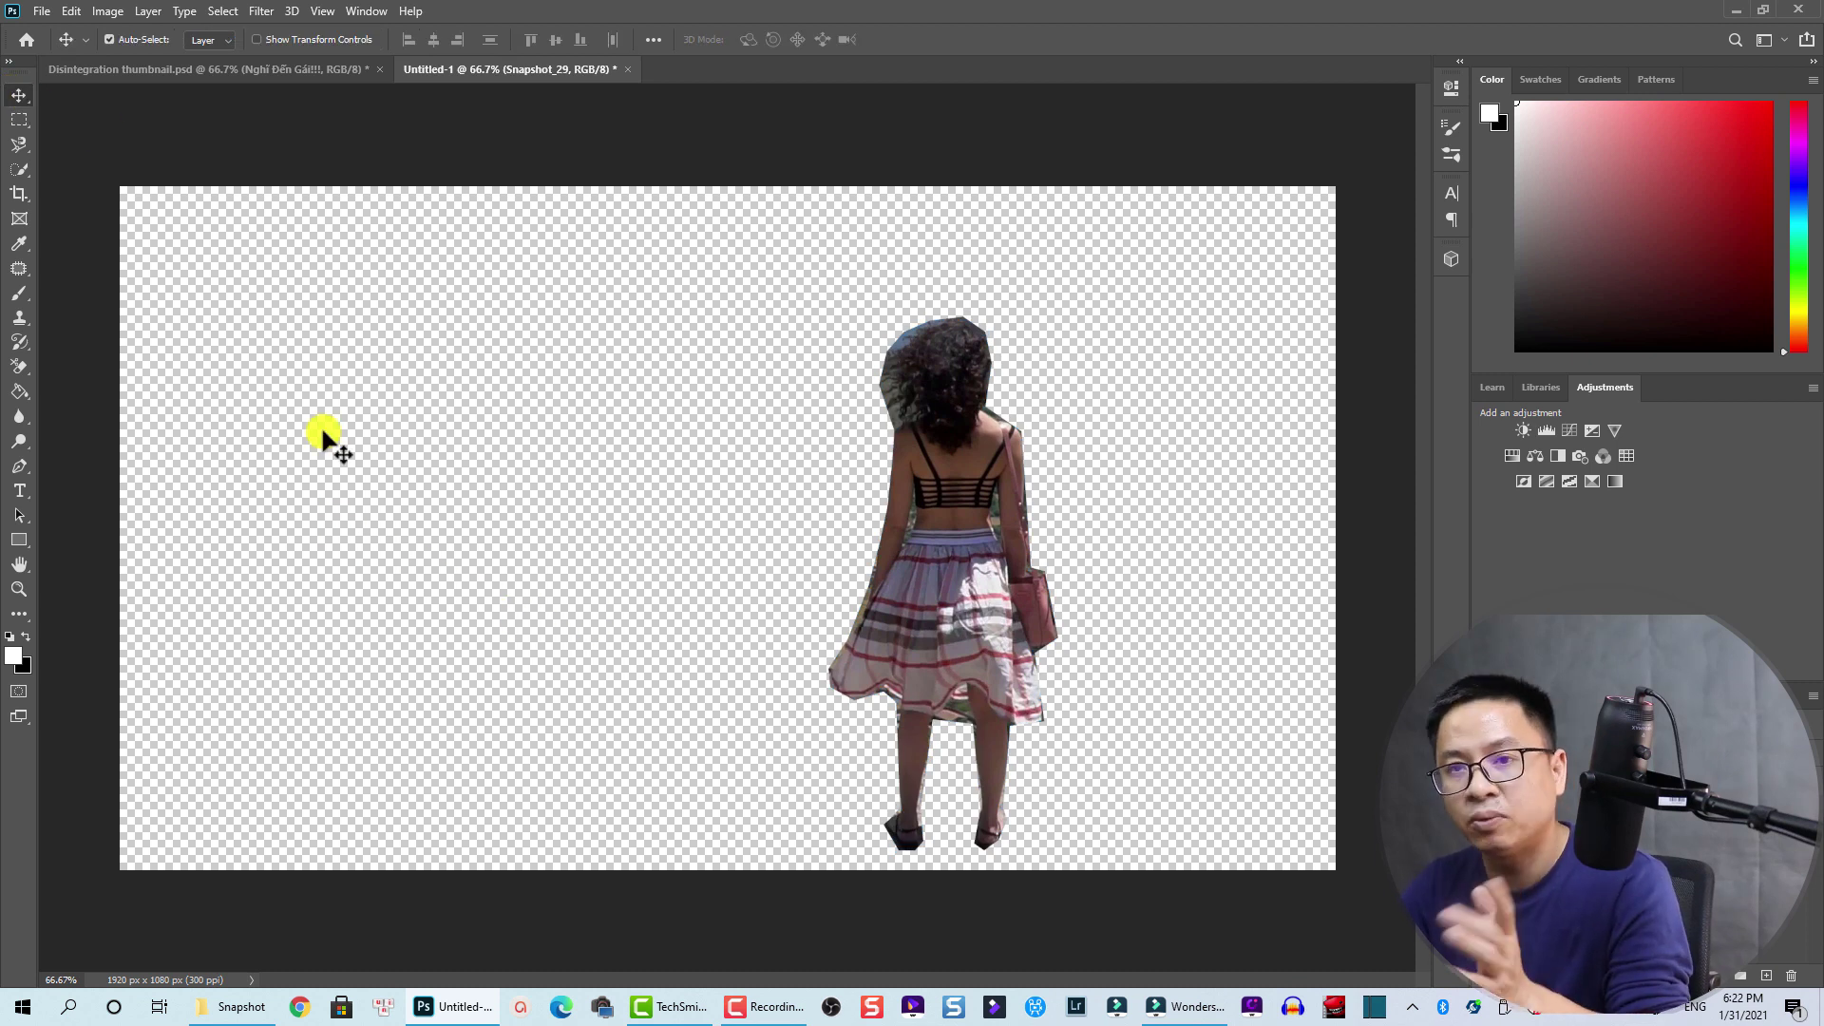
click(42, 11)
Quick-export the cutout as PNG 'Mask Number 6' to the Desktop, then return to Filmora
mouse_move(143, 287)
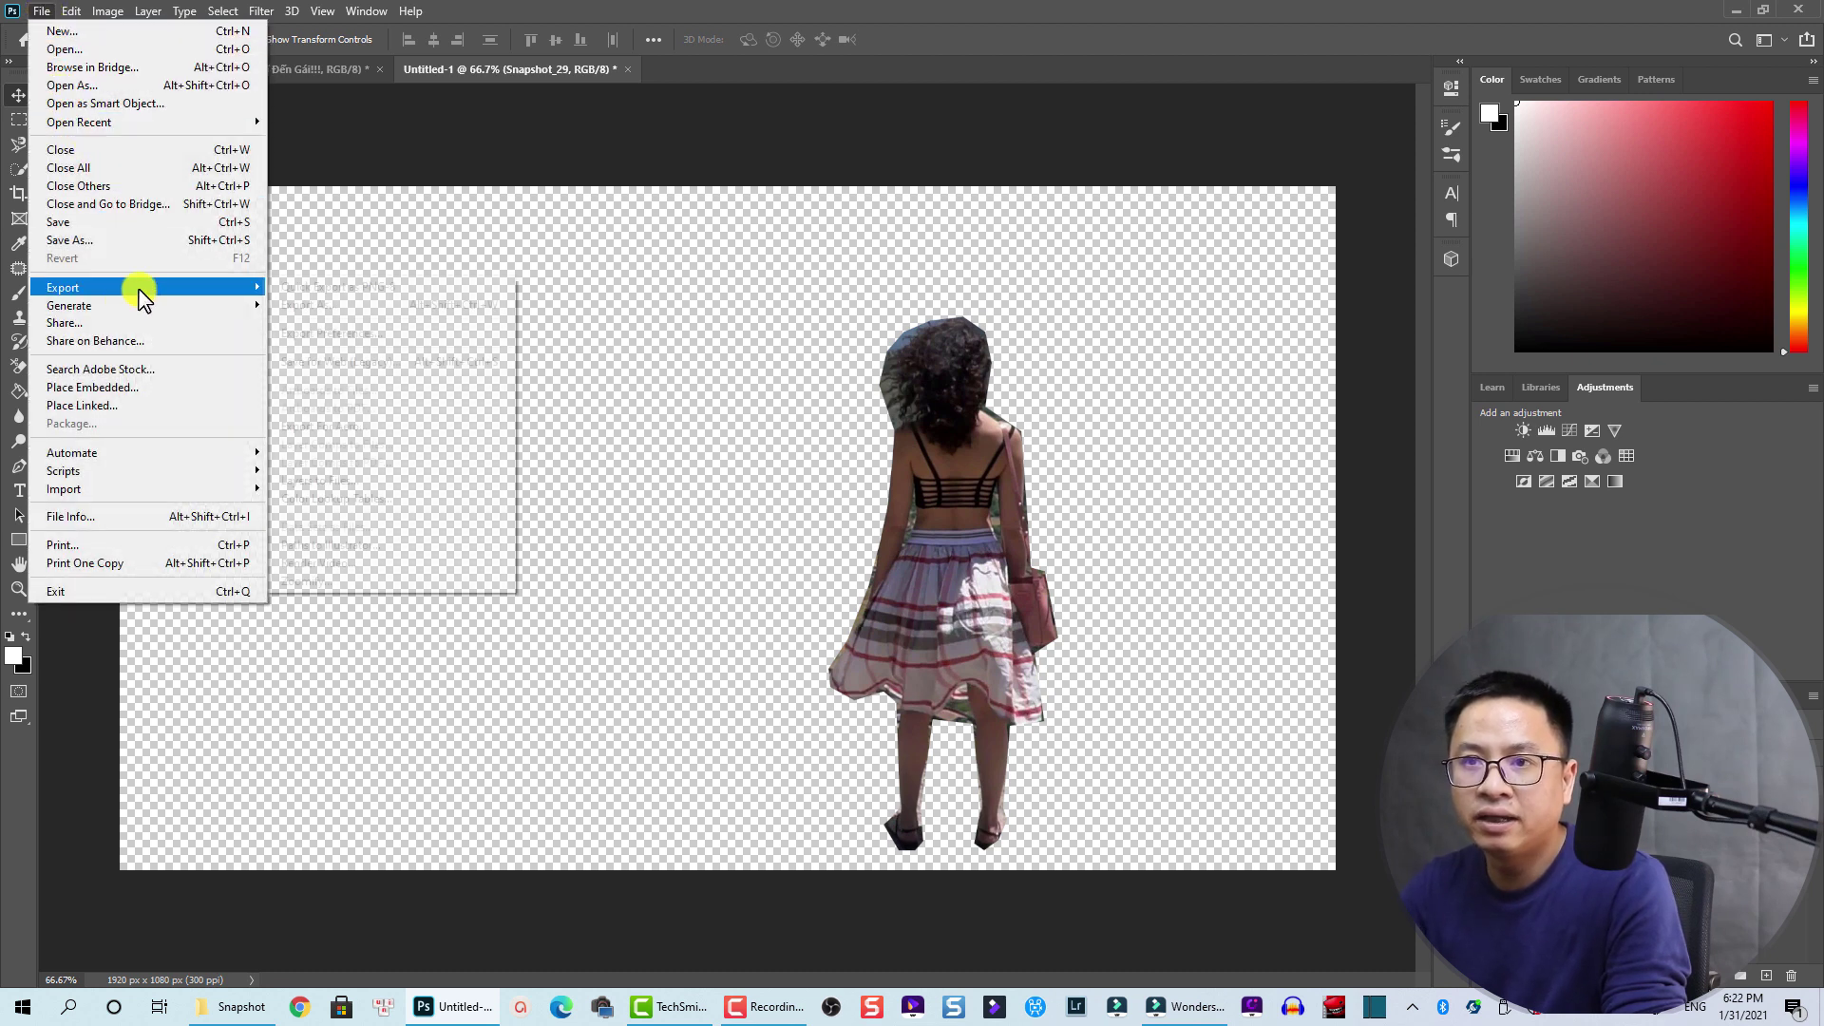
click(300, 289)
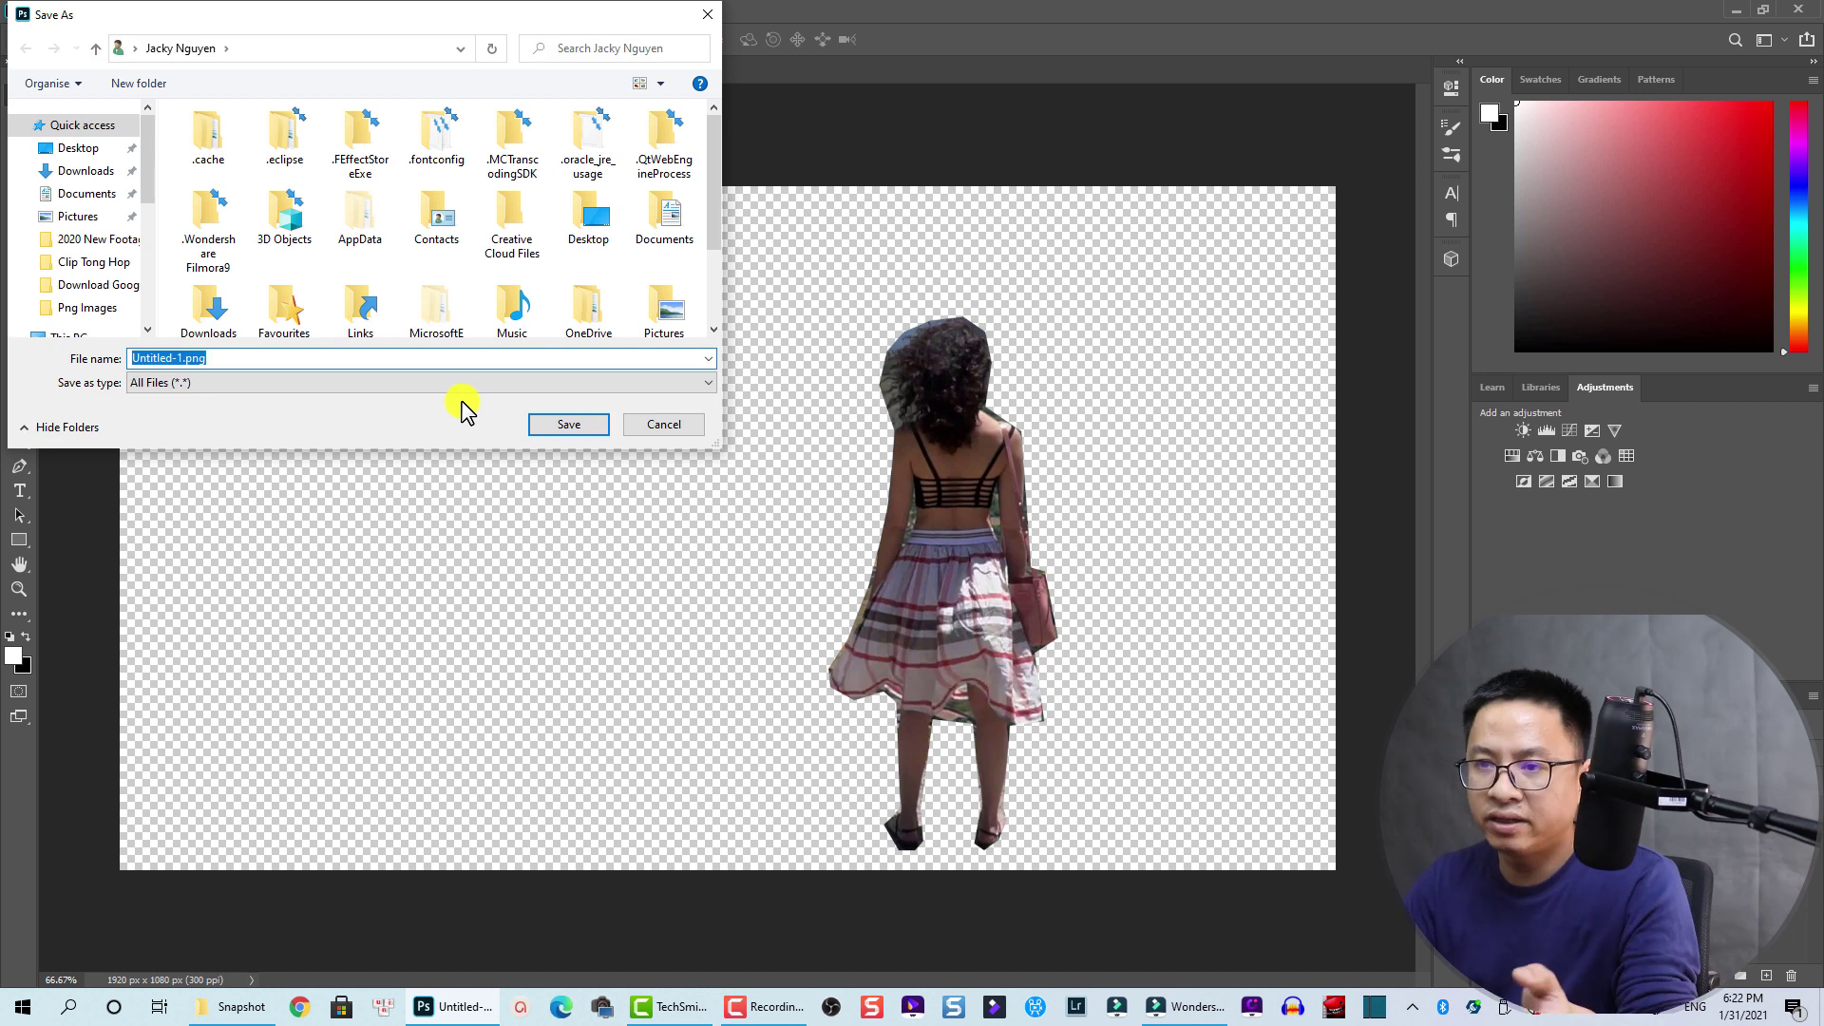
text(Mask Number 6)
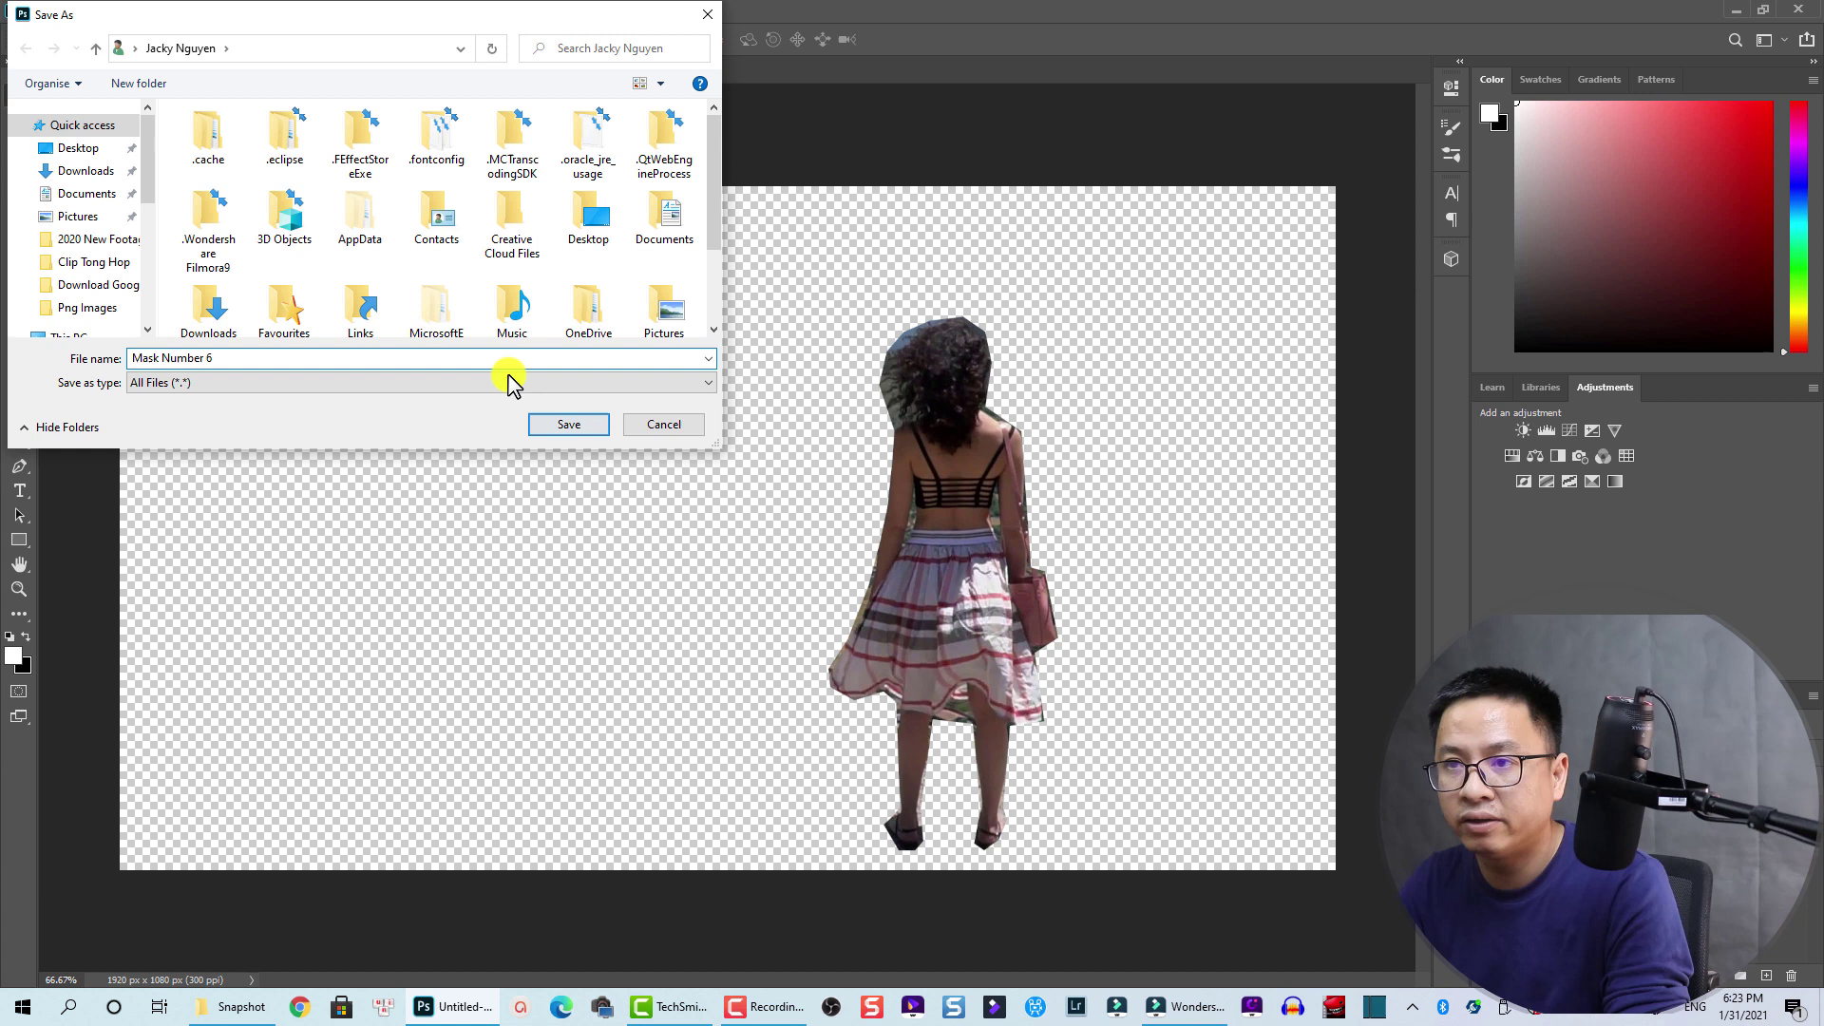
click(65, 152)
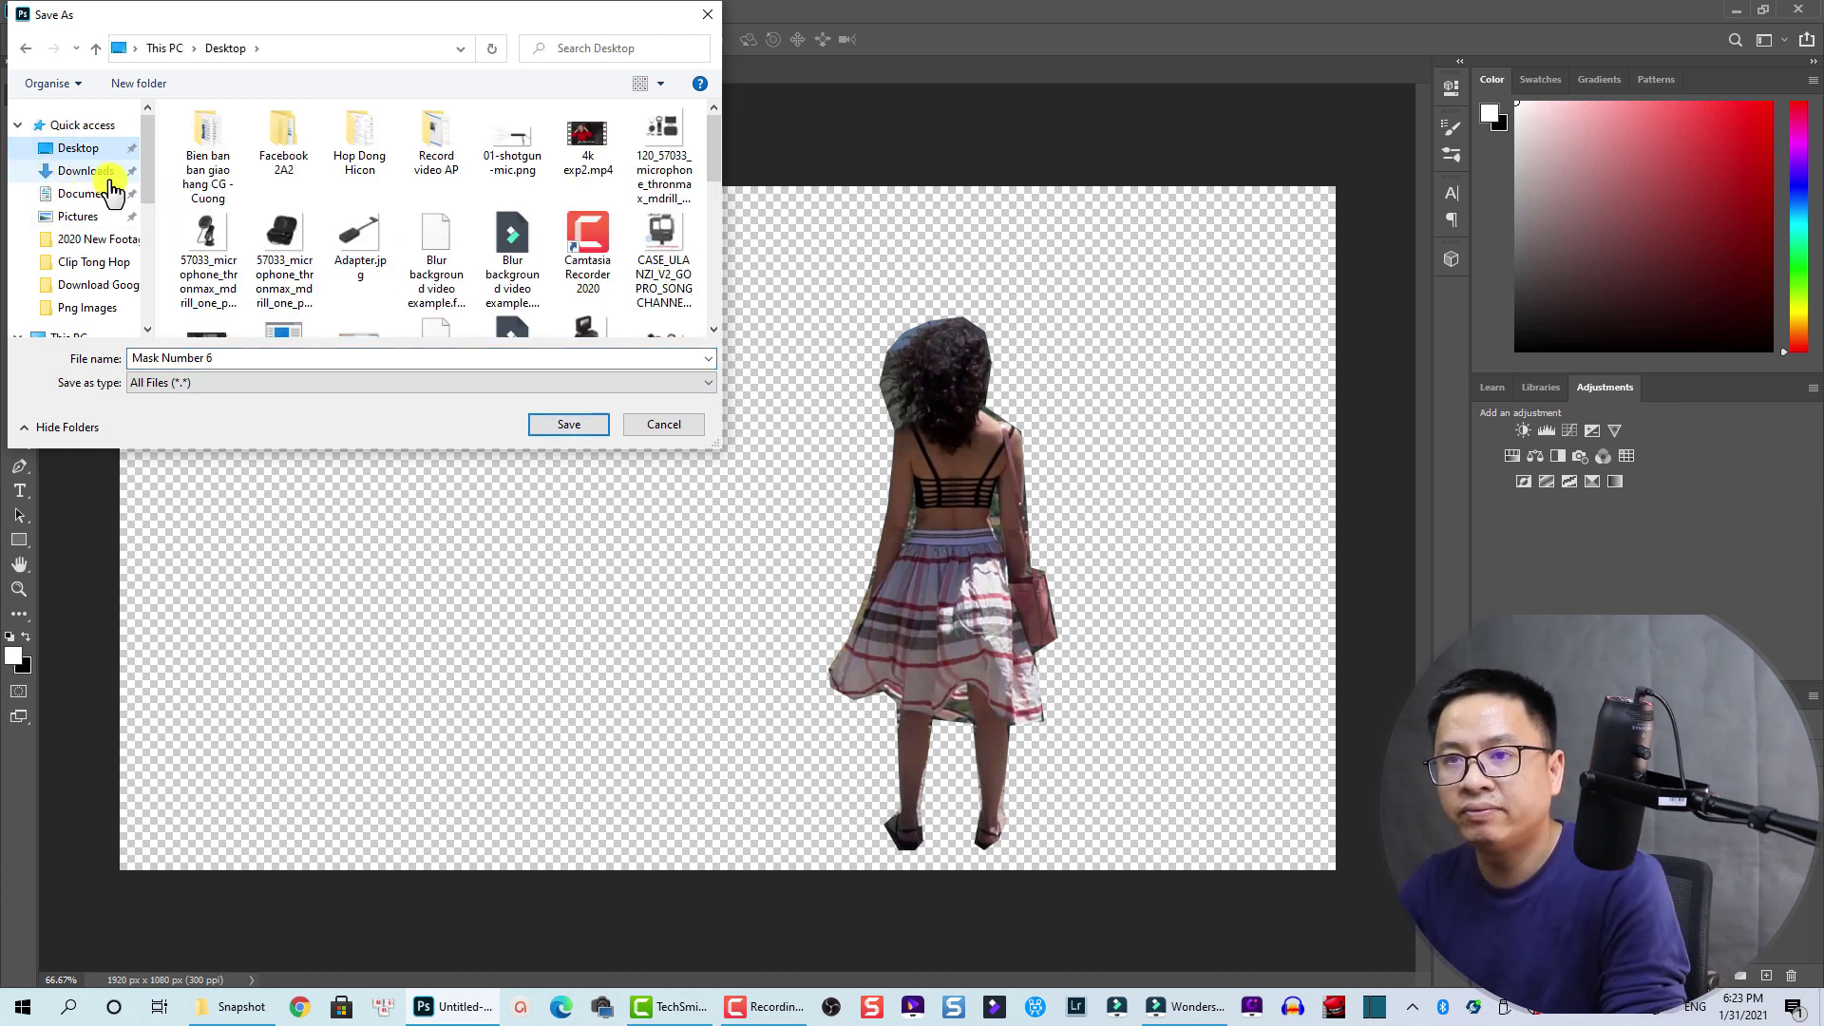
click(559, 426)
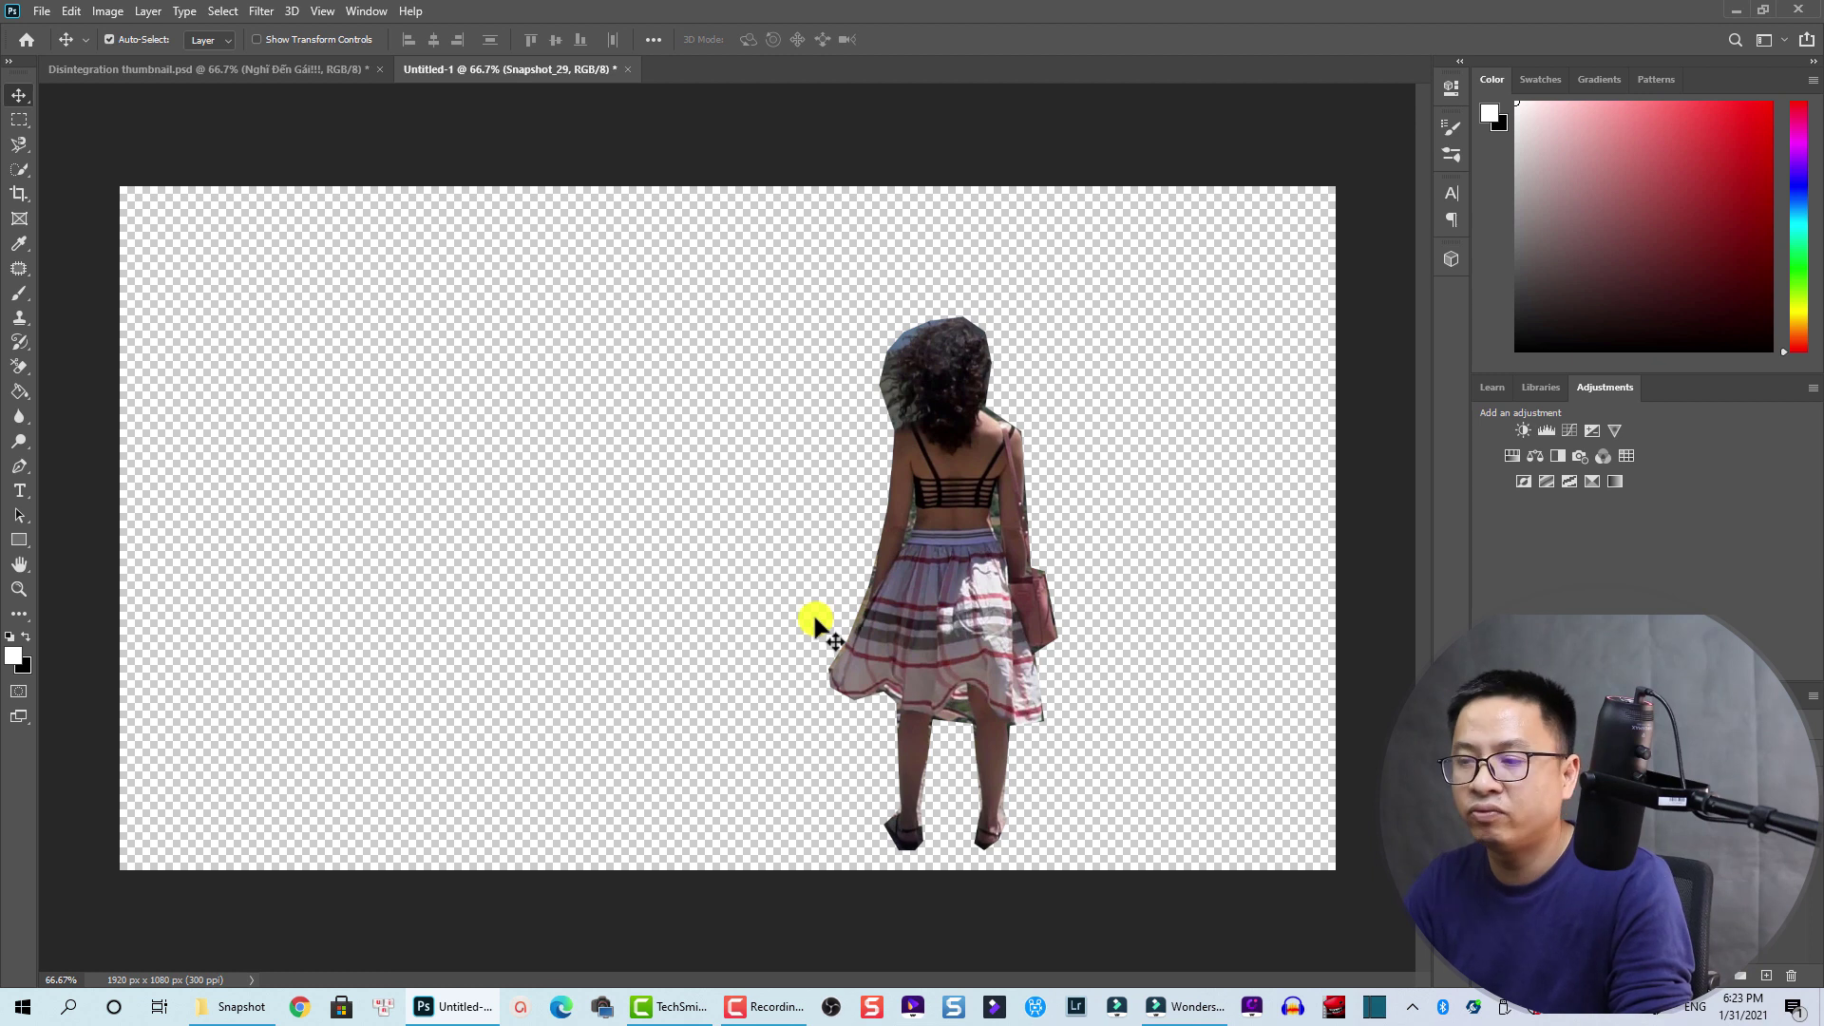
click(1196, 1008)
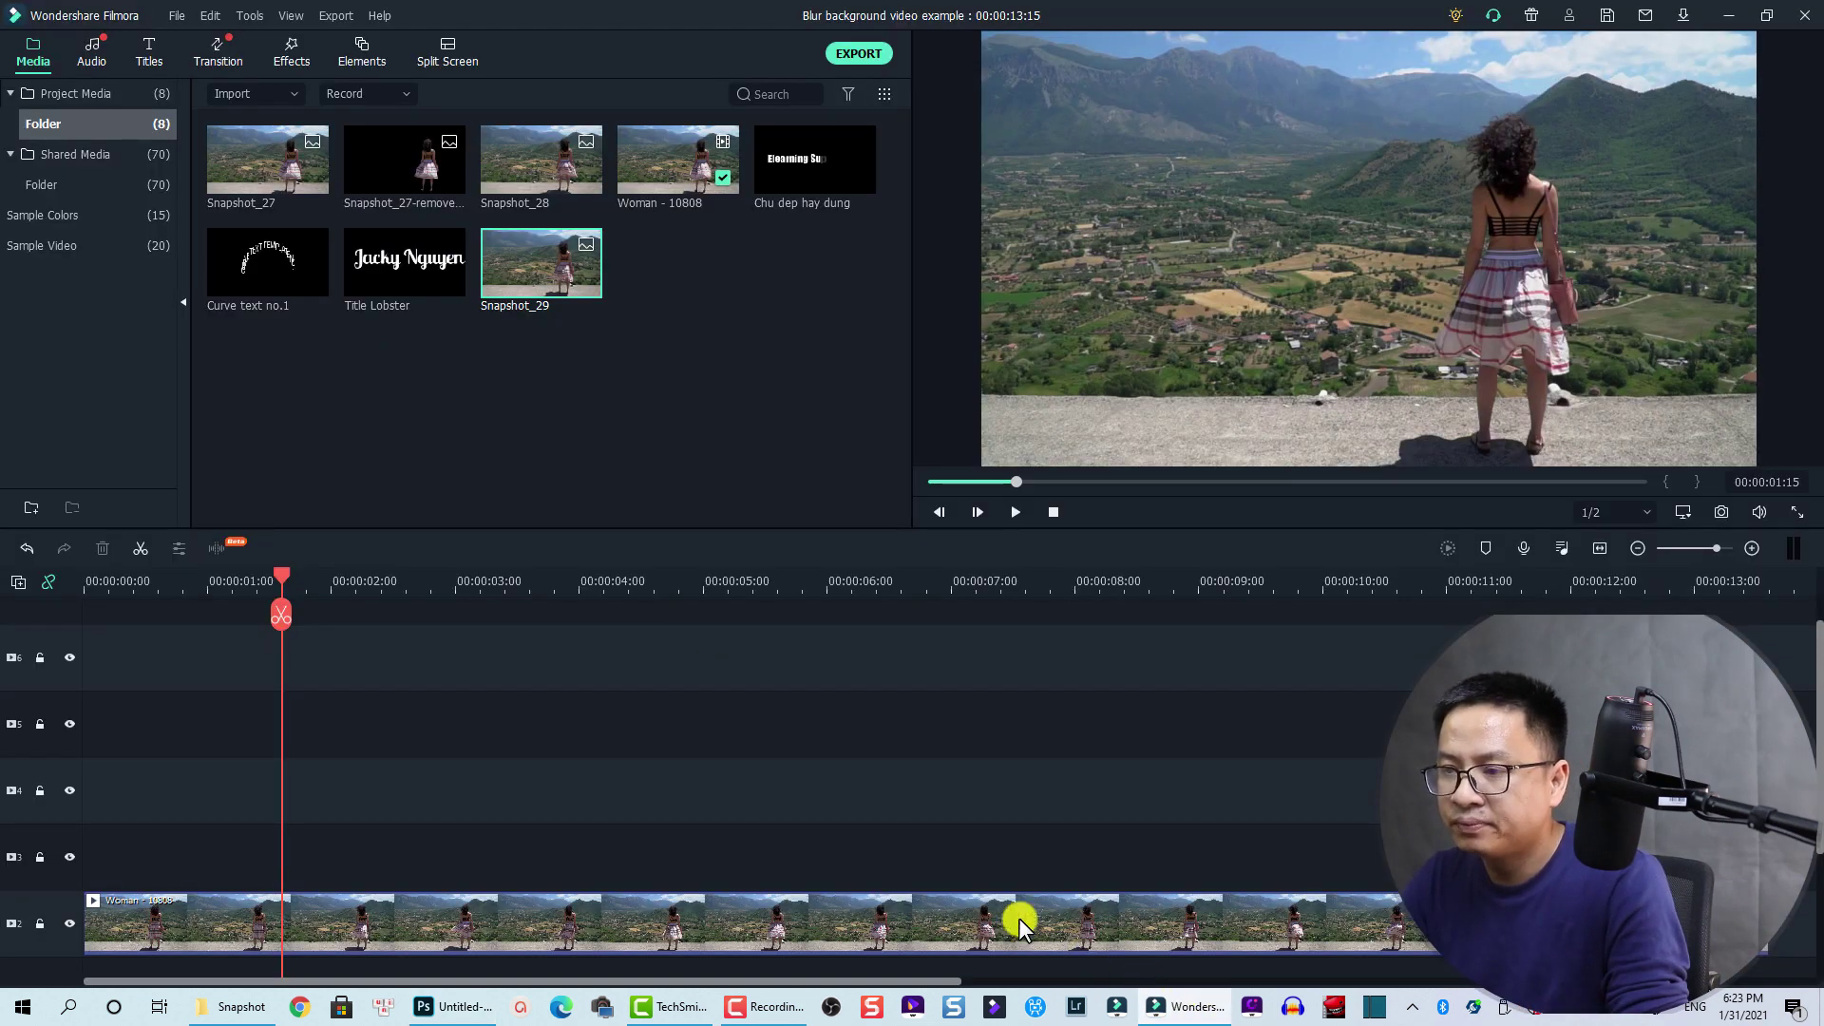
Copy the Woman - 10808 clip, lock track 2, and paste the copy onto track 4 at 00:00
click(374, 910)
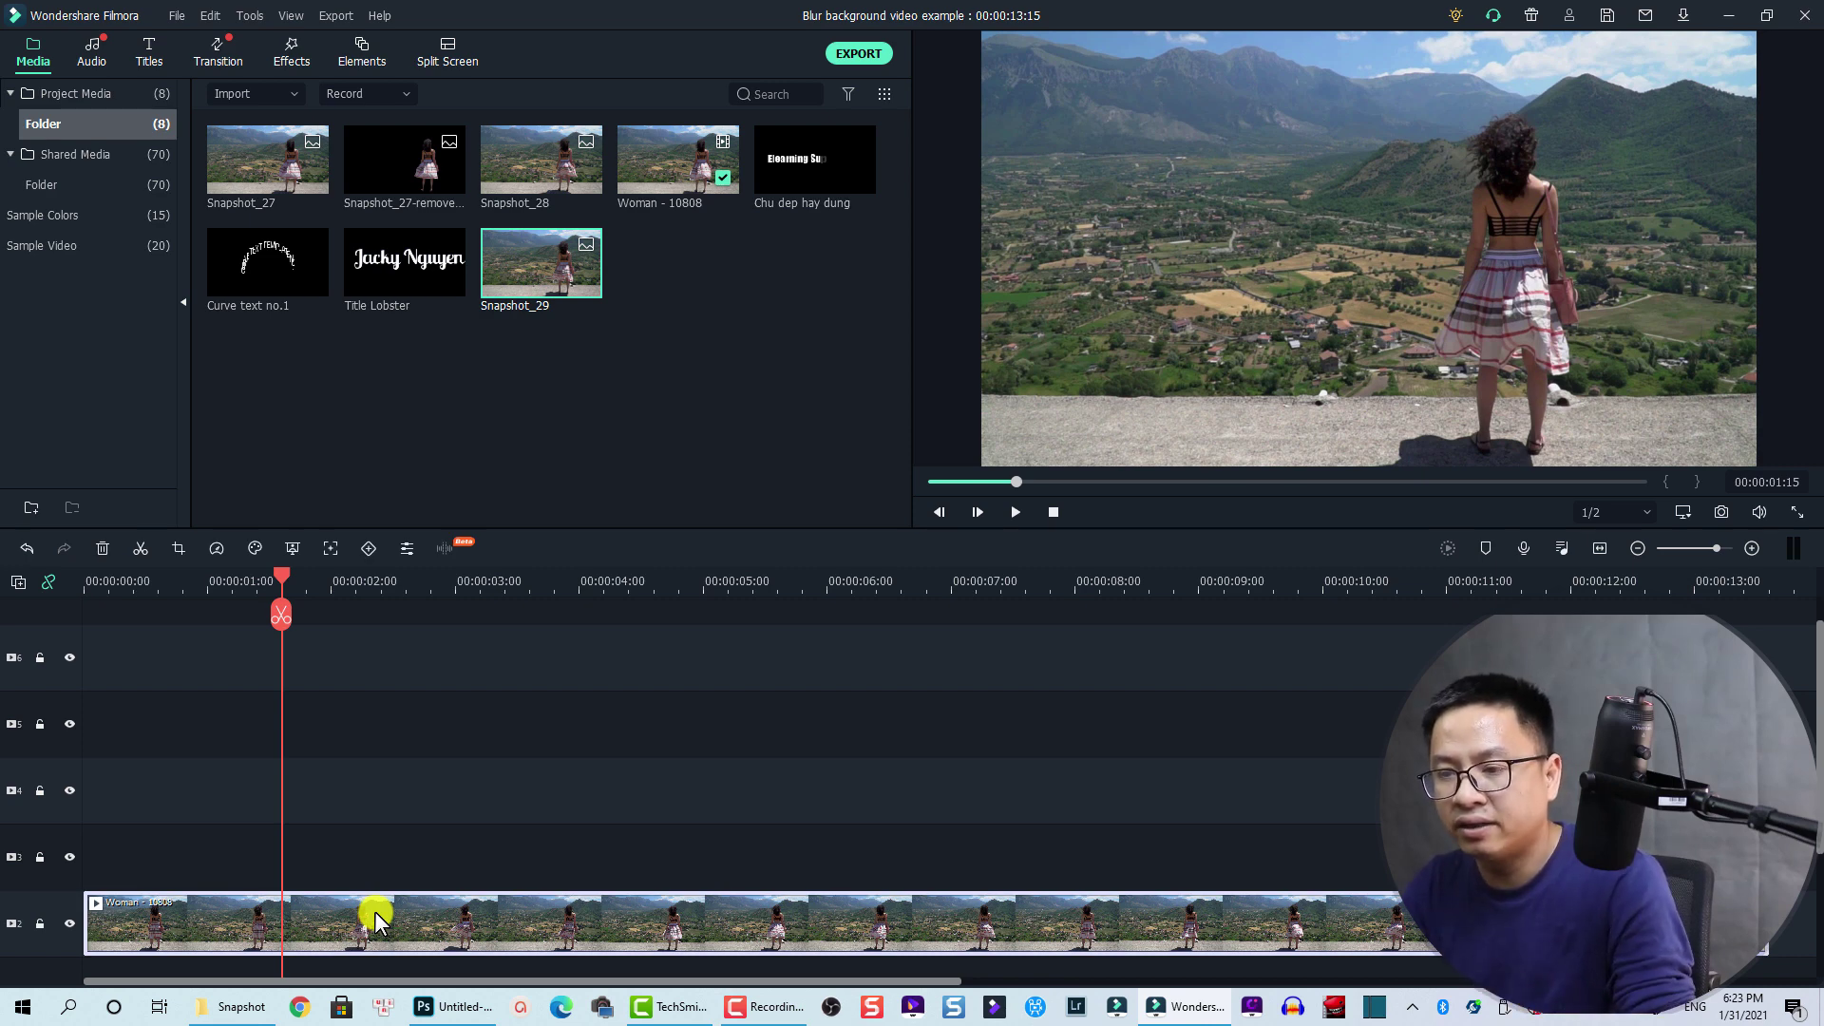
right_click(375, 910)
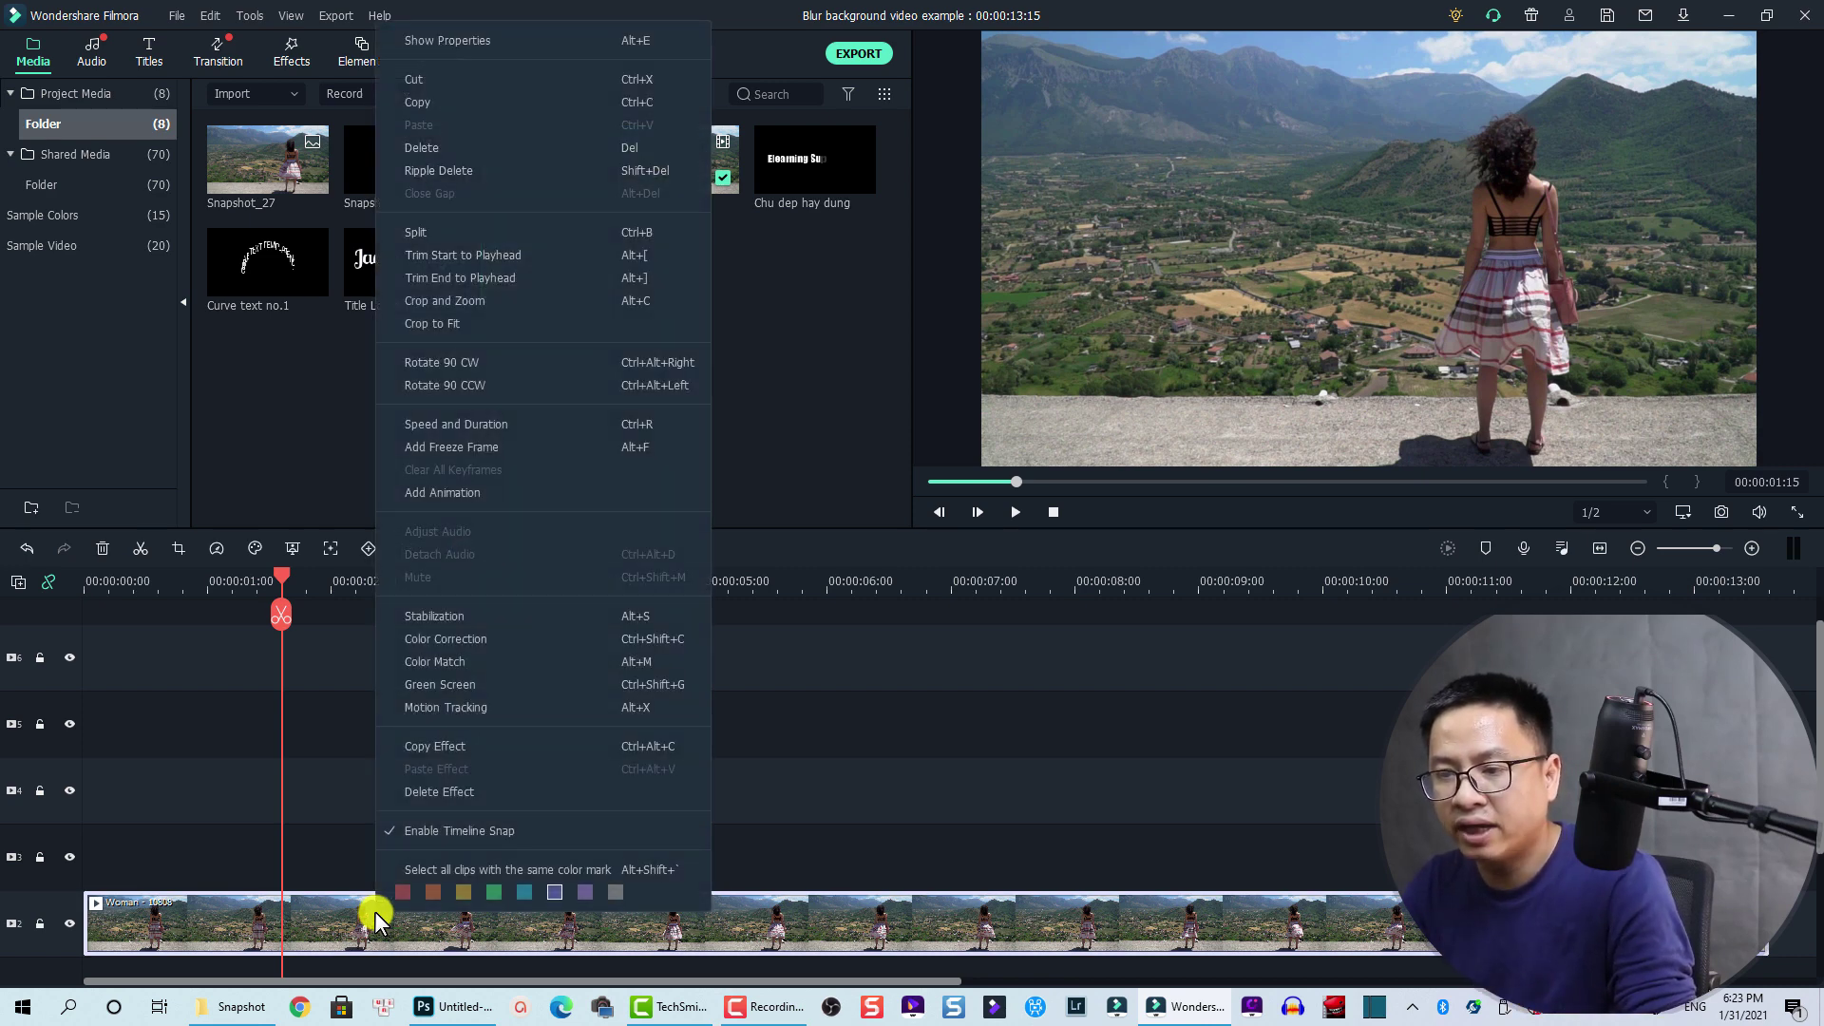
click(408, 101)
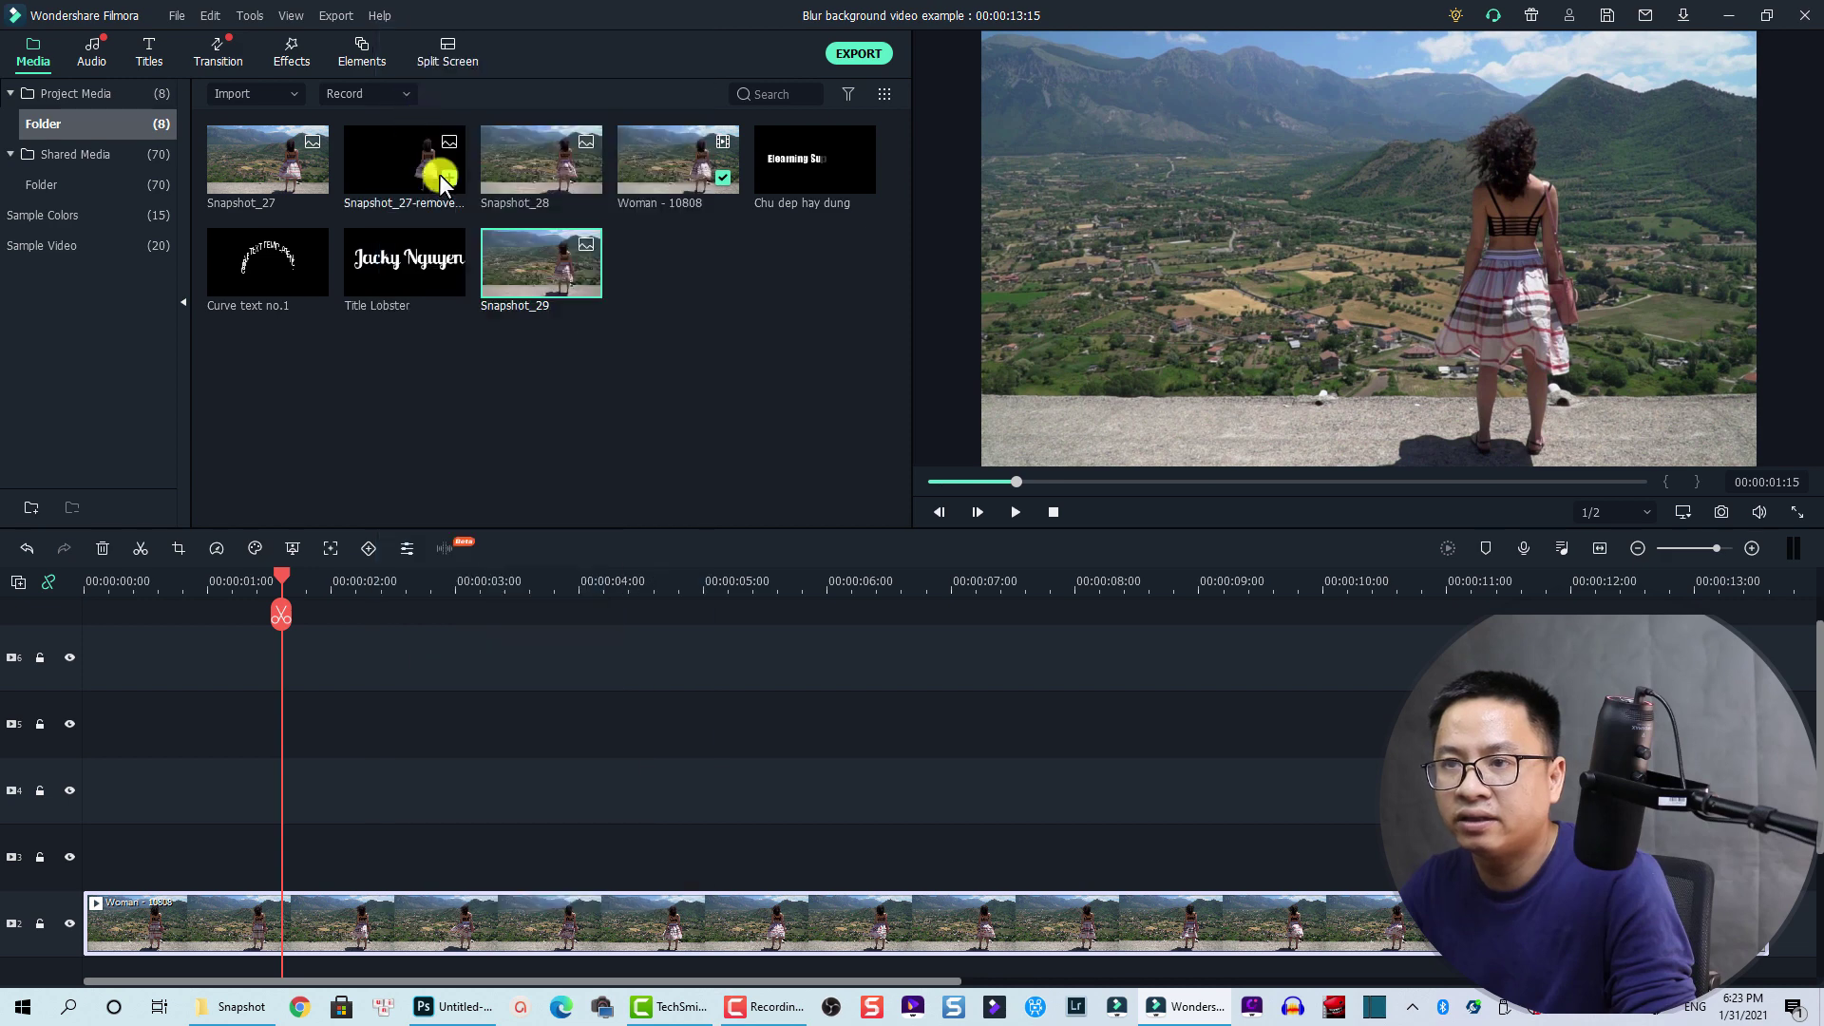
click(39, 923)
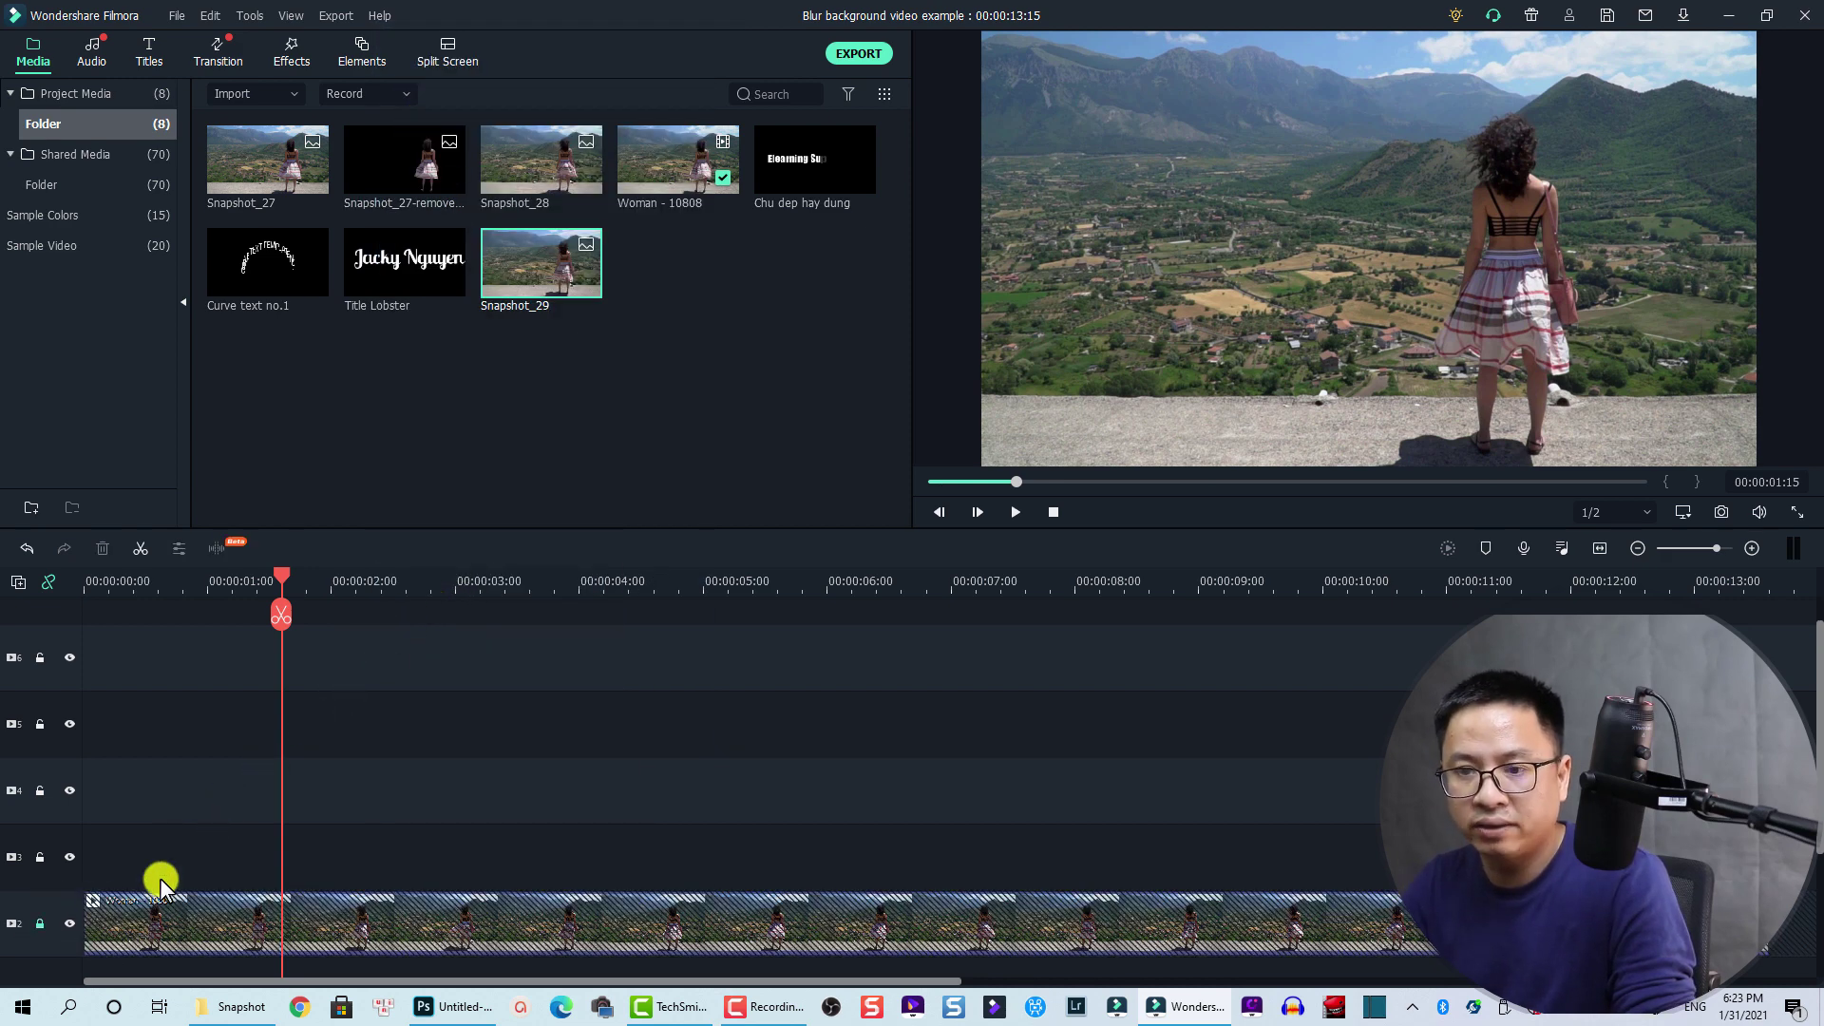
key(ctrl+v)
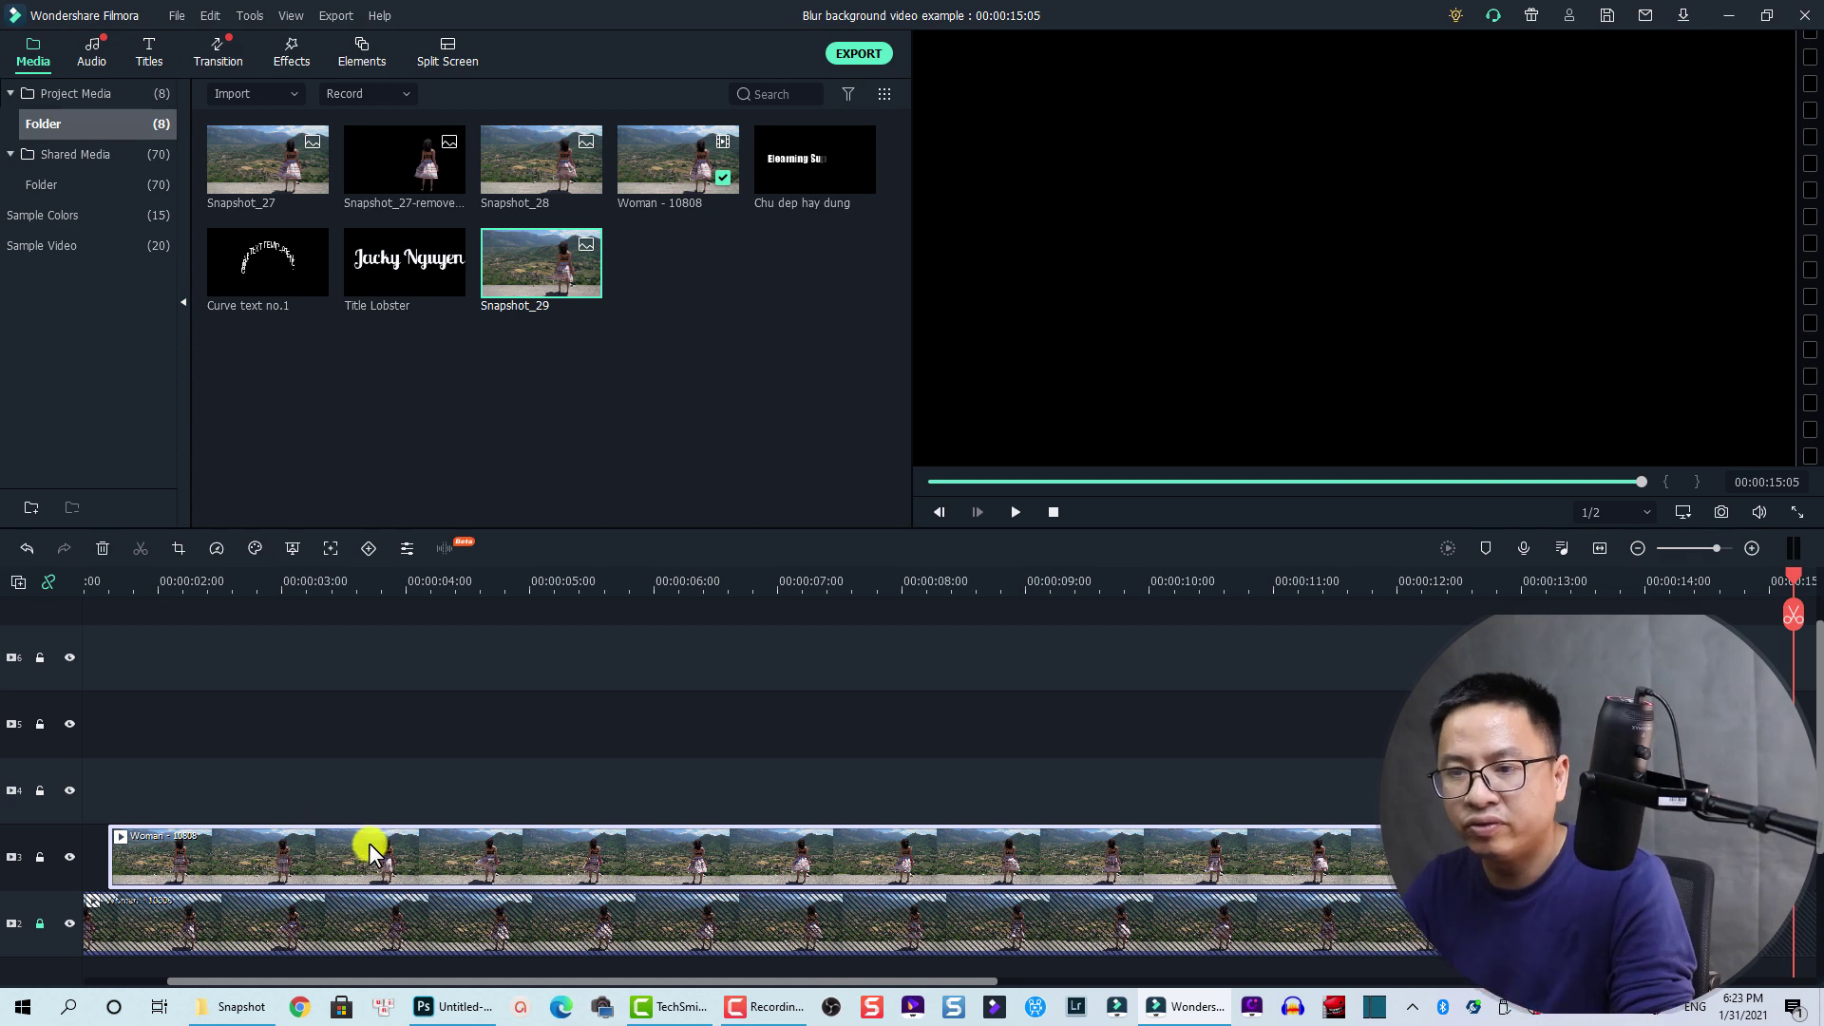
drag(361, 789, 249, 802)
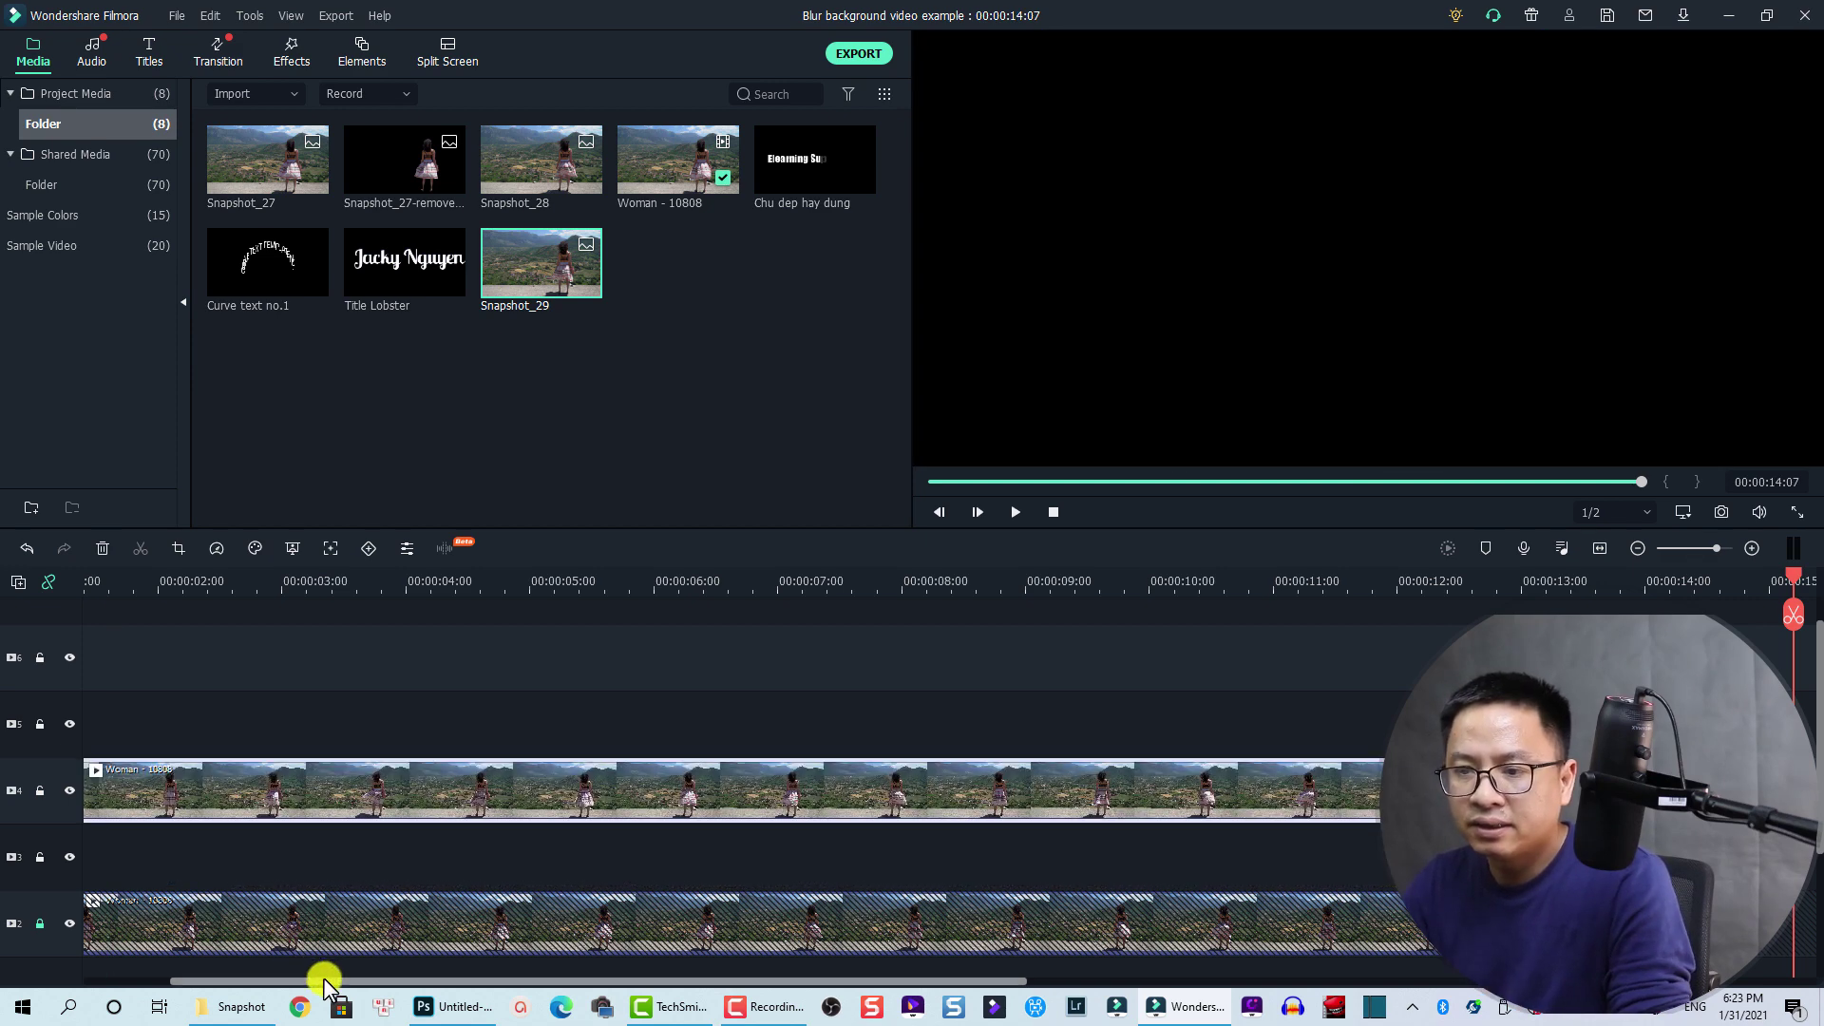
drag(245, 980, 187, 980)
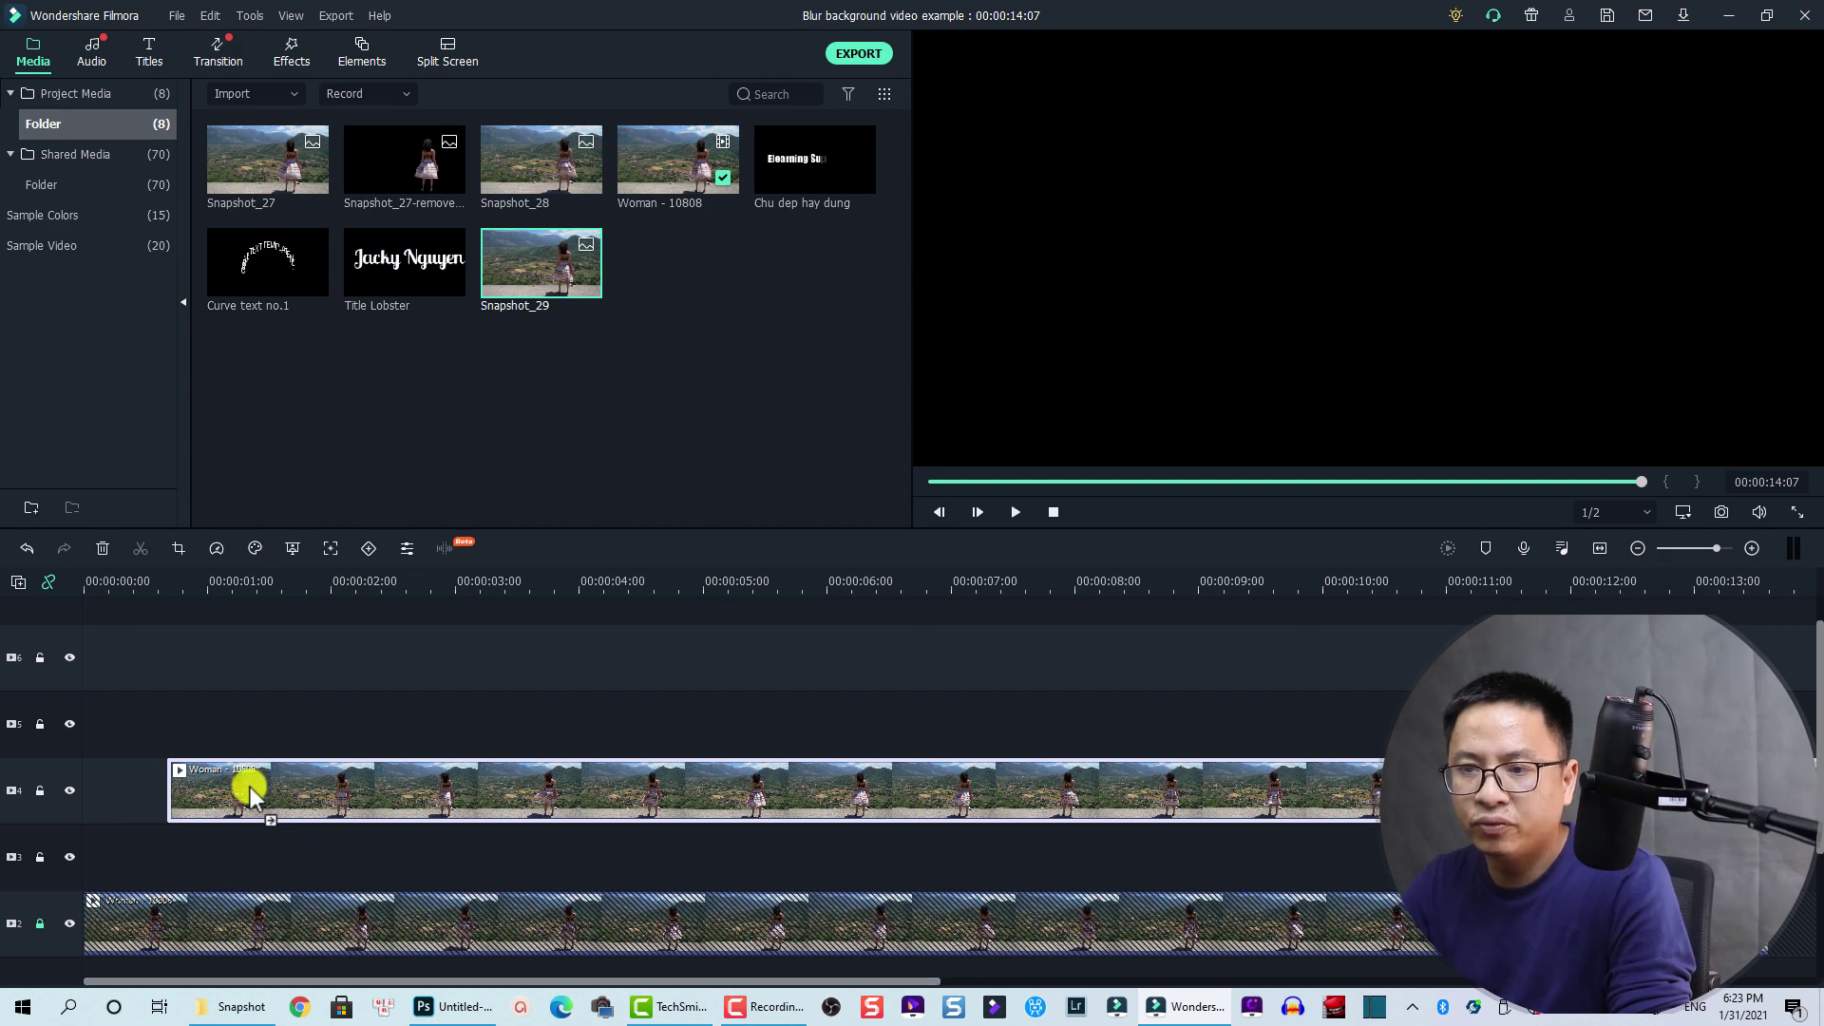
drag(249, 786, 196, 788)
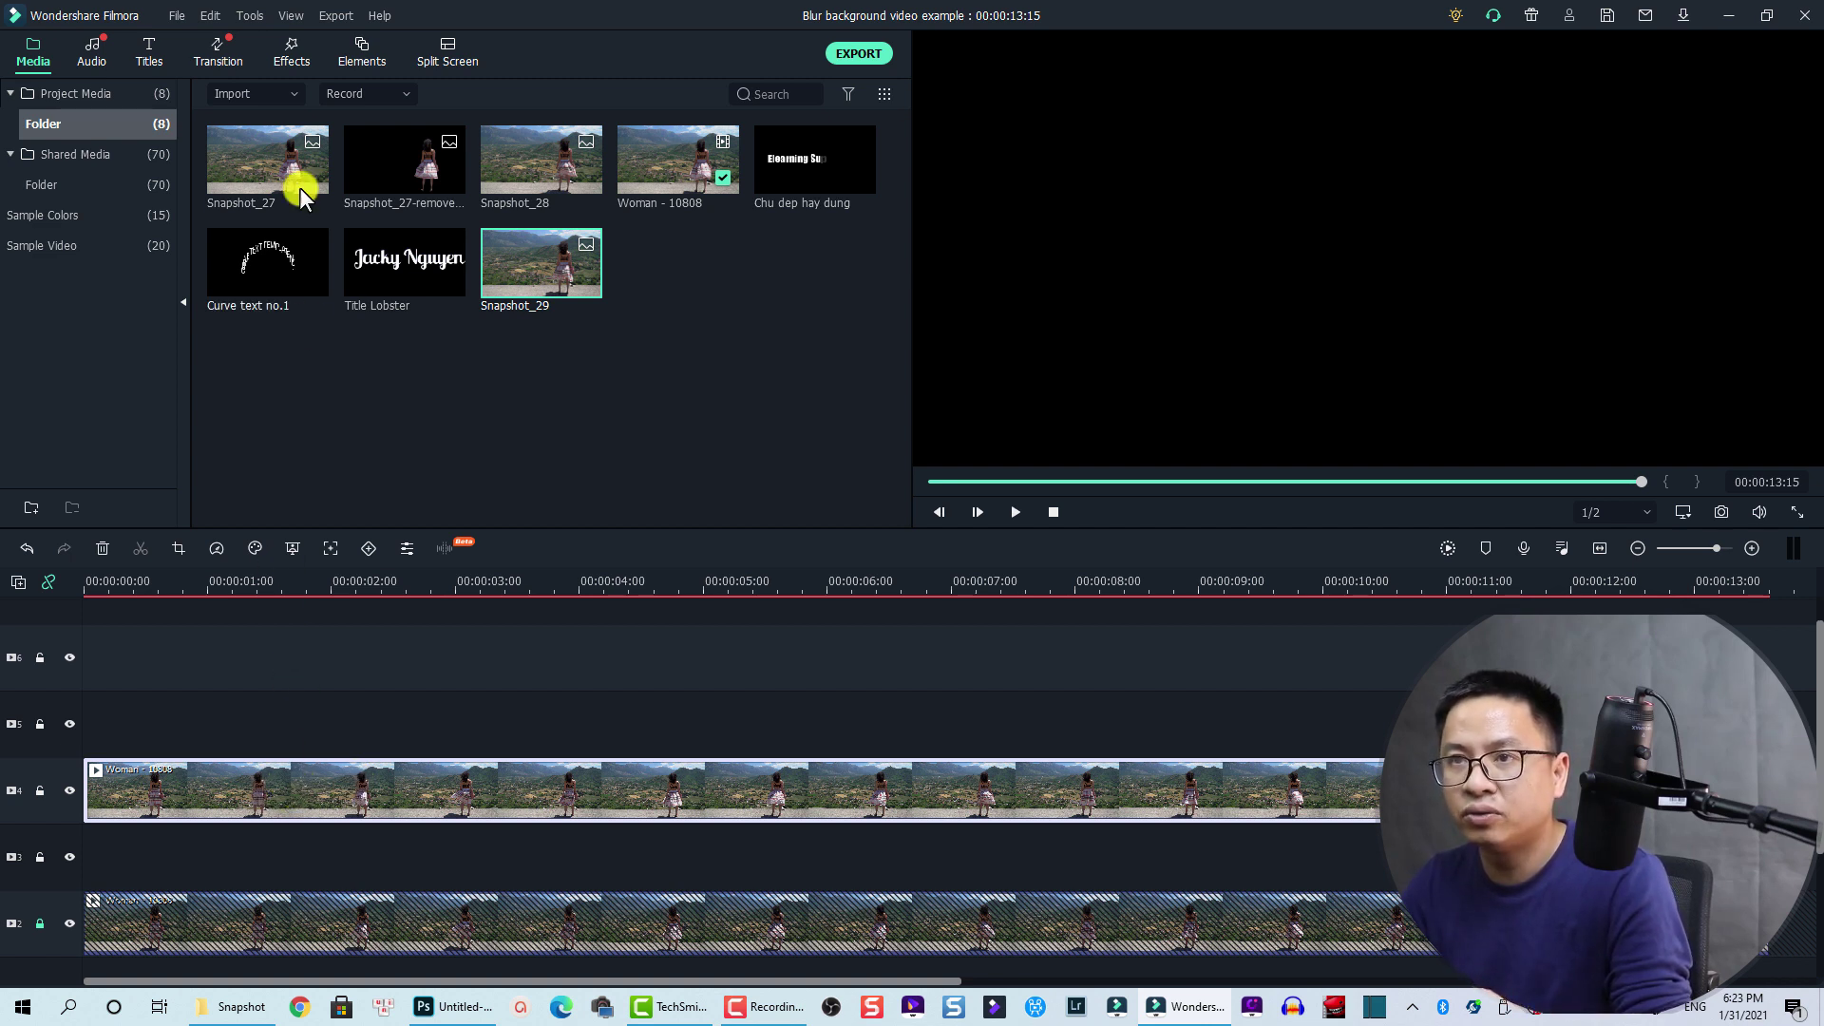
Search effects for 'image', apply Image Mask to the track 4 clip, and unhide track 2
click(288, 52)
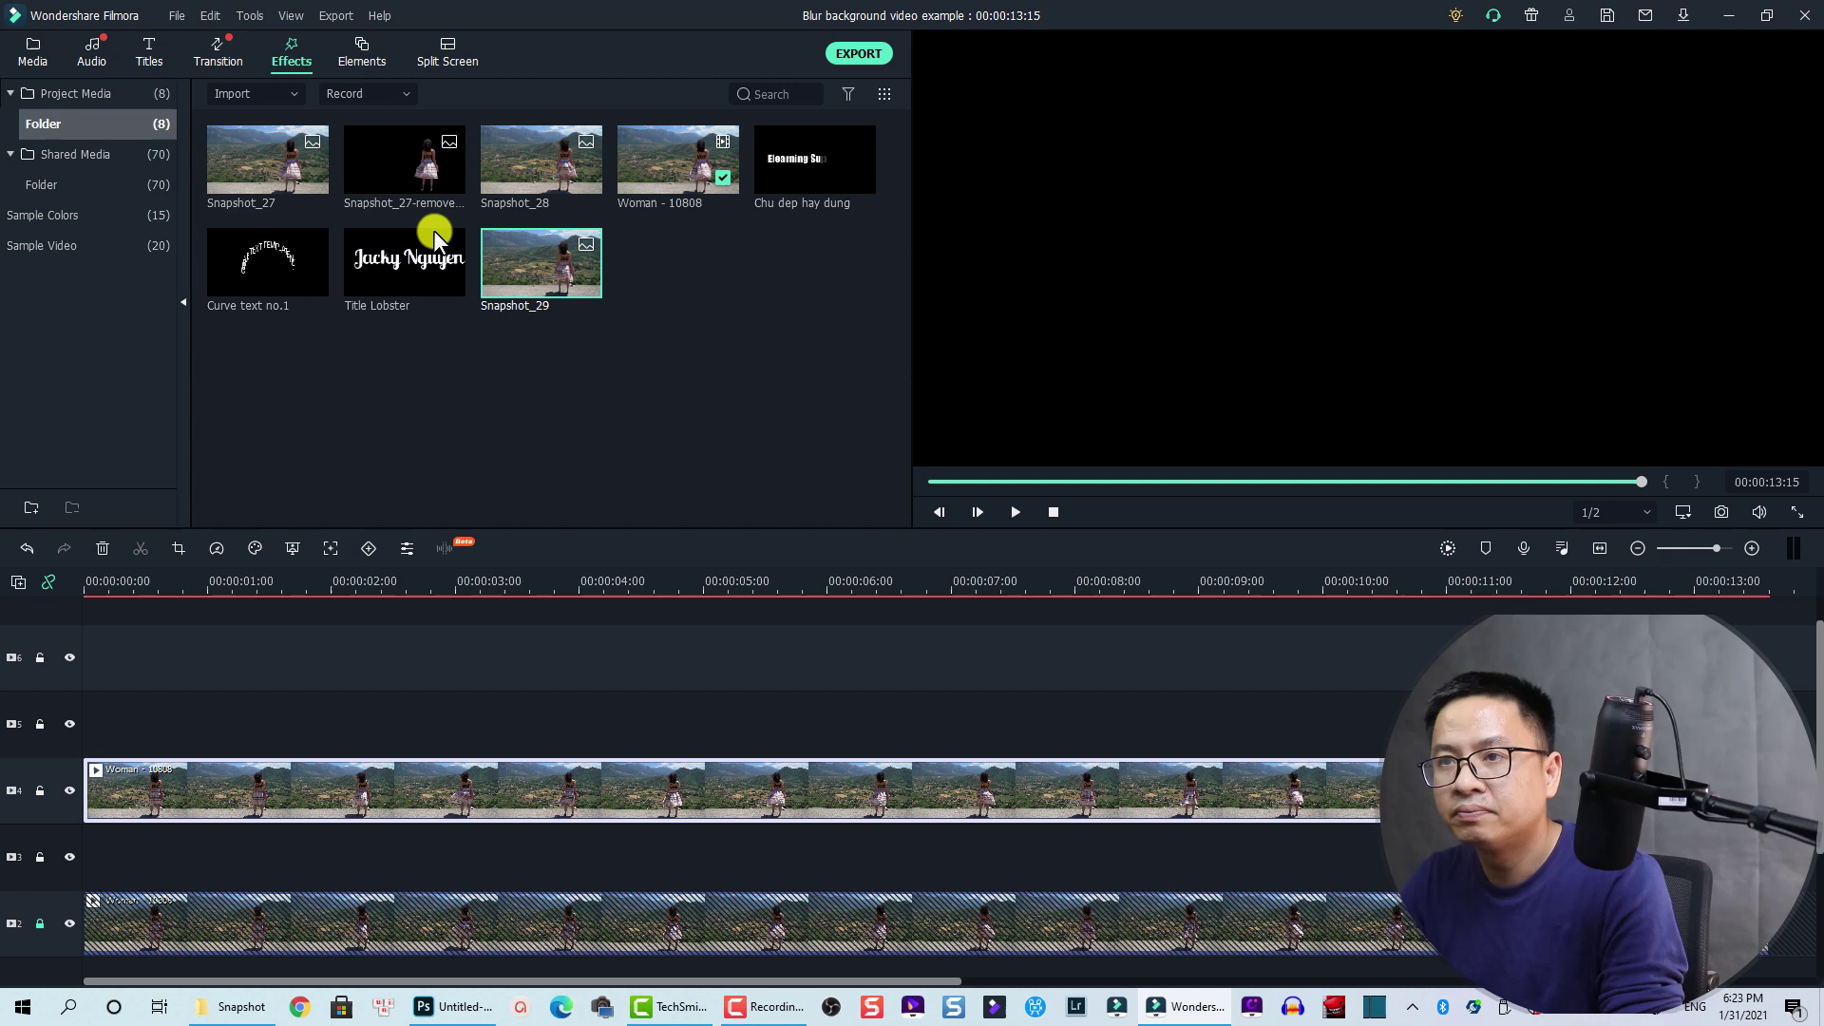
click(291, 63)
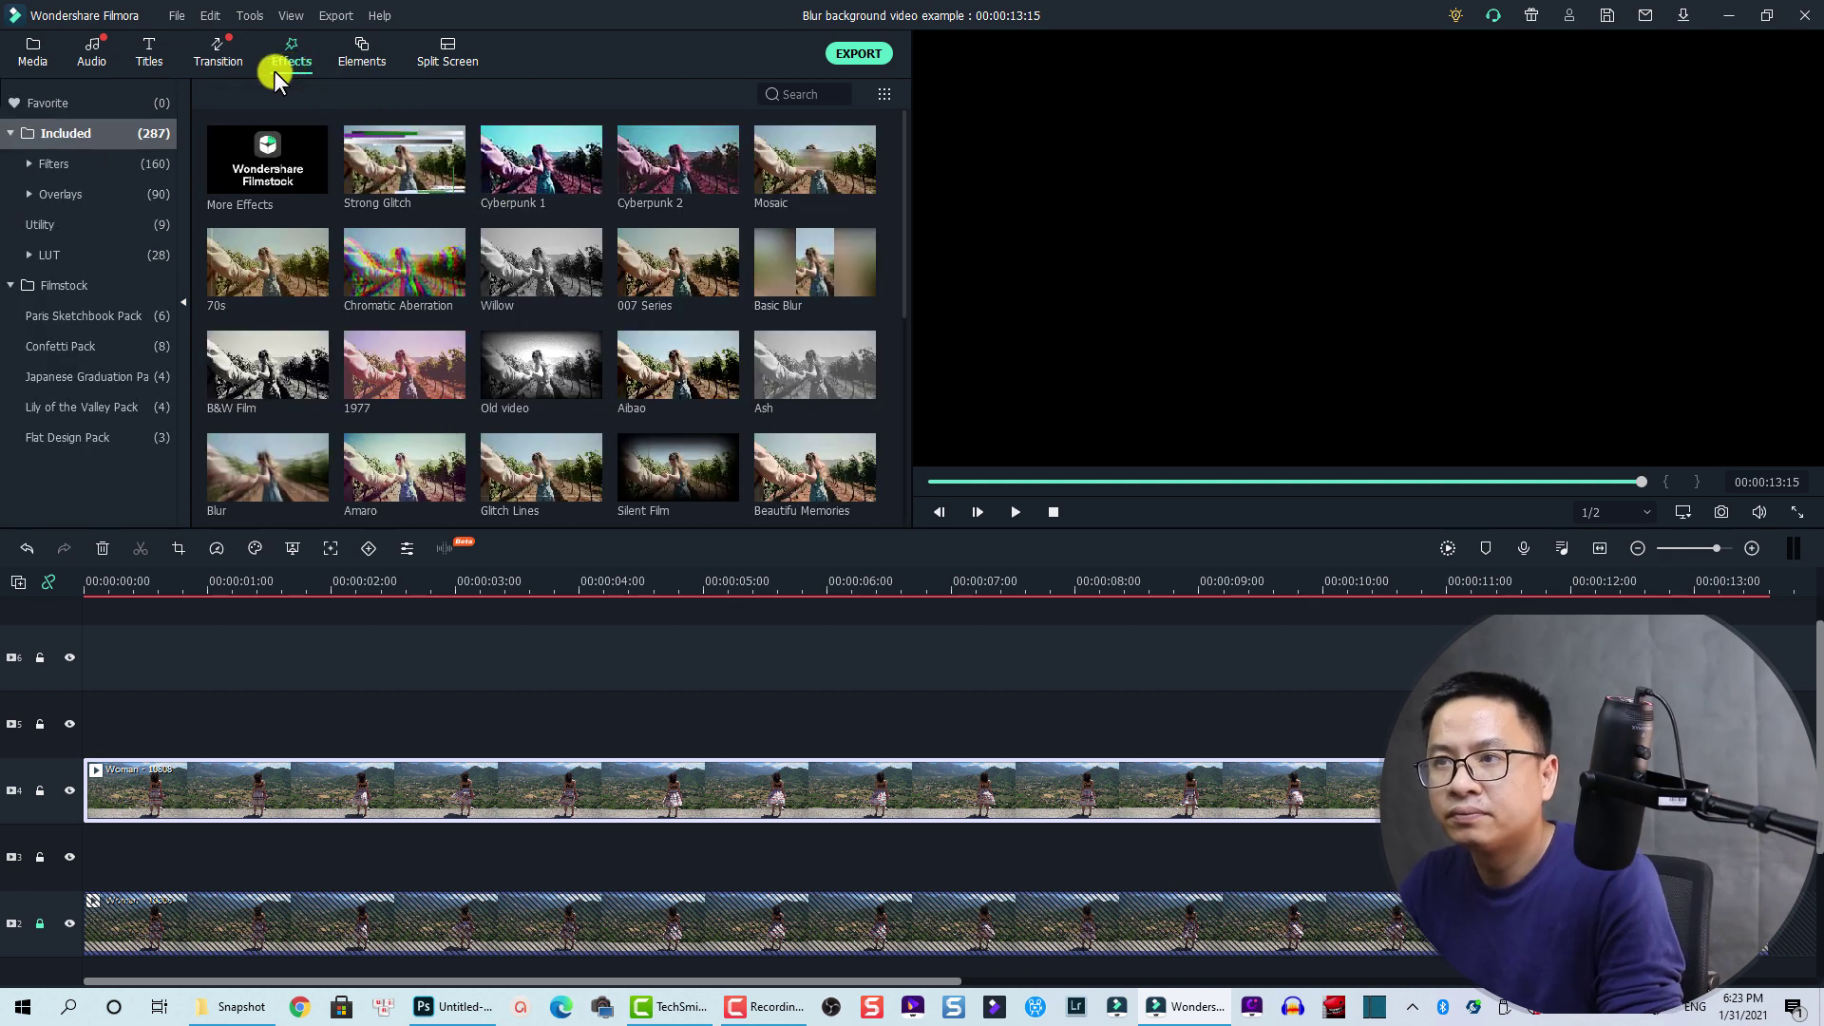
click(66, 136)
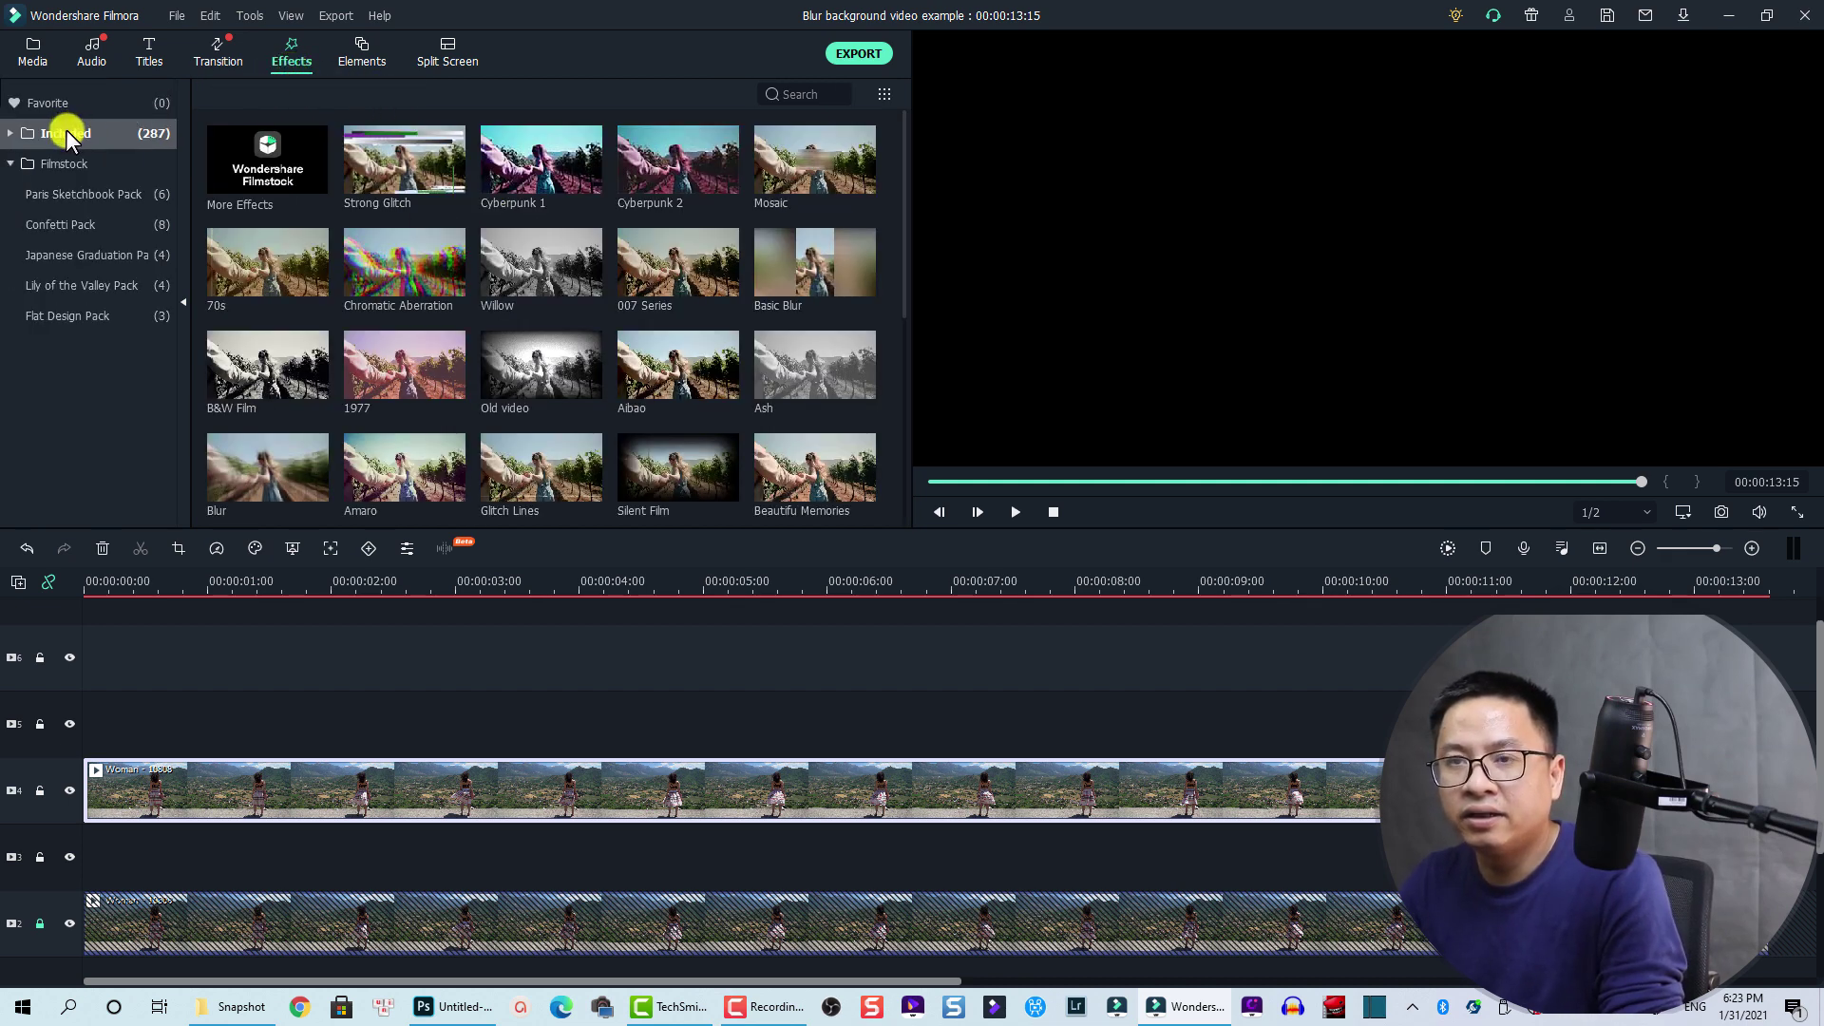
click(798, 94)
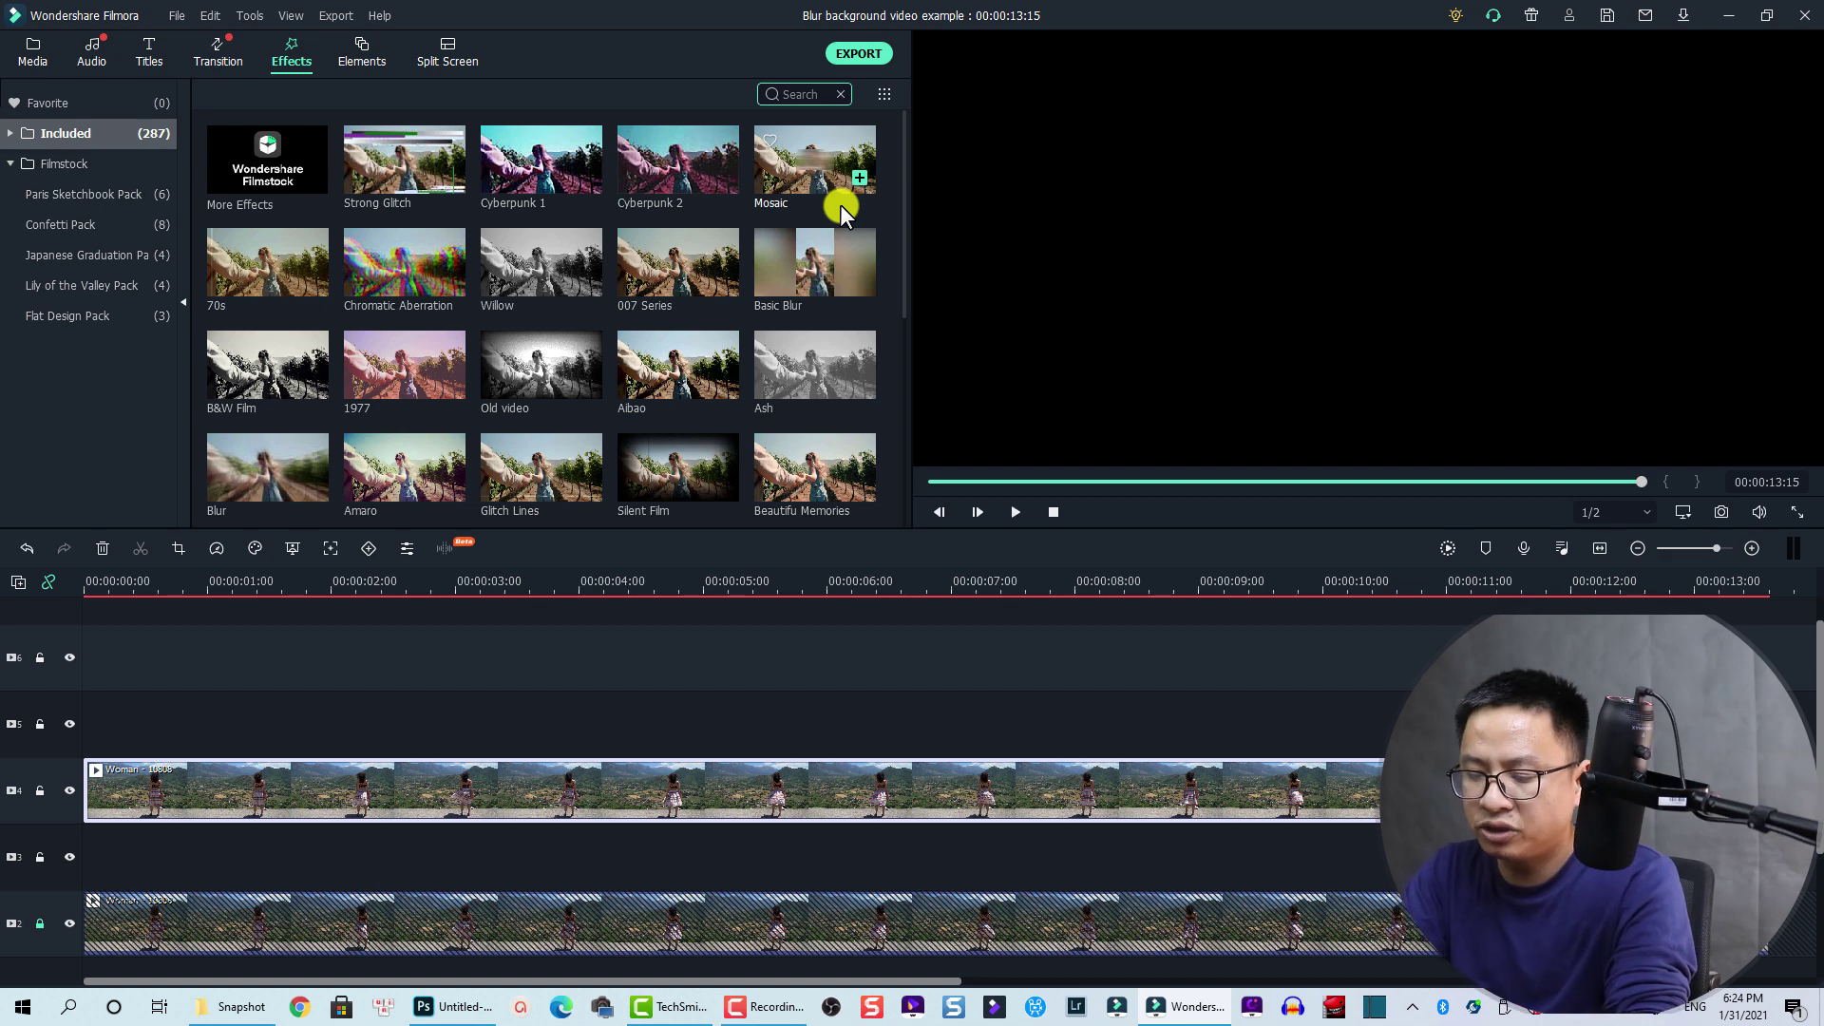
text(image mák)
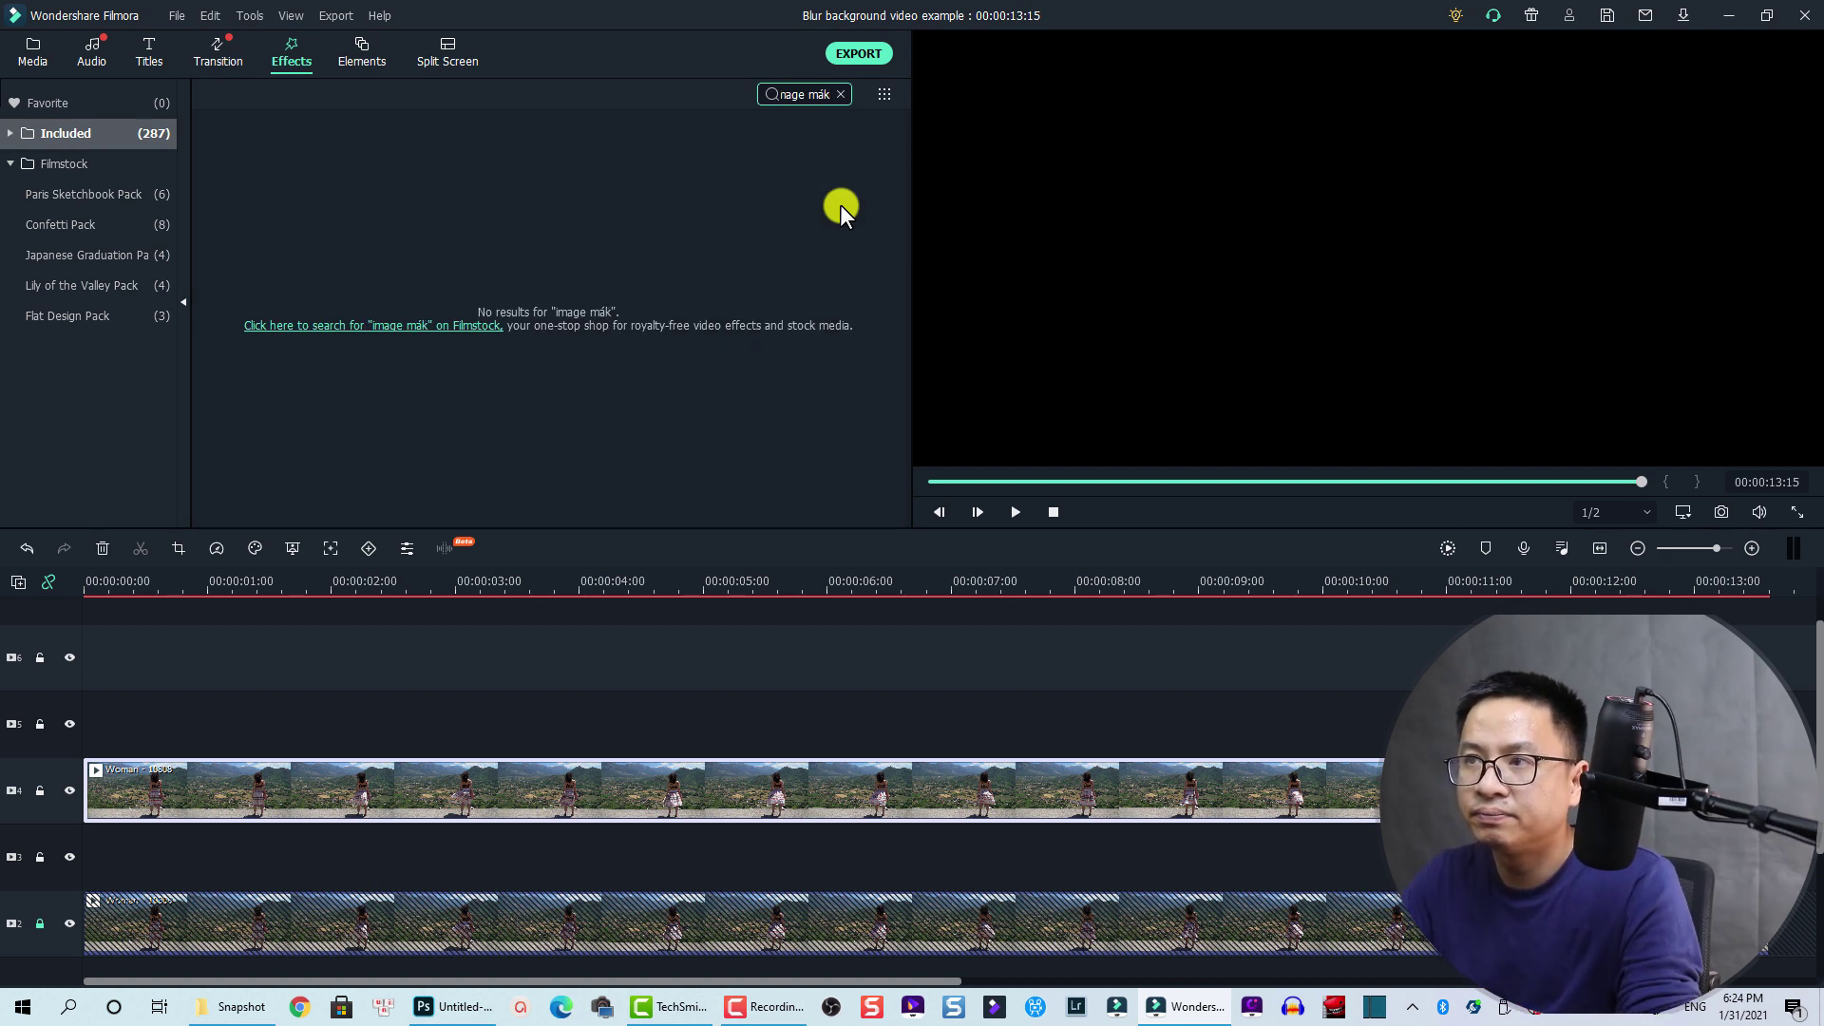
key(BackSpace)
key(BackSpace)
key(BackSpace)
key(BackSpace)
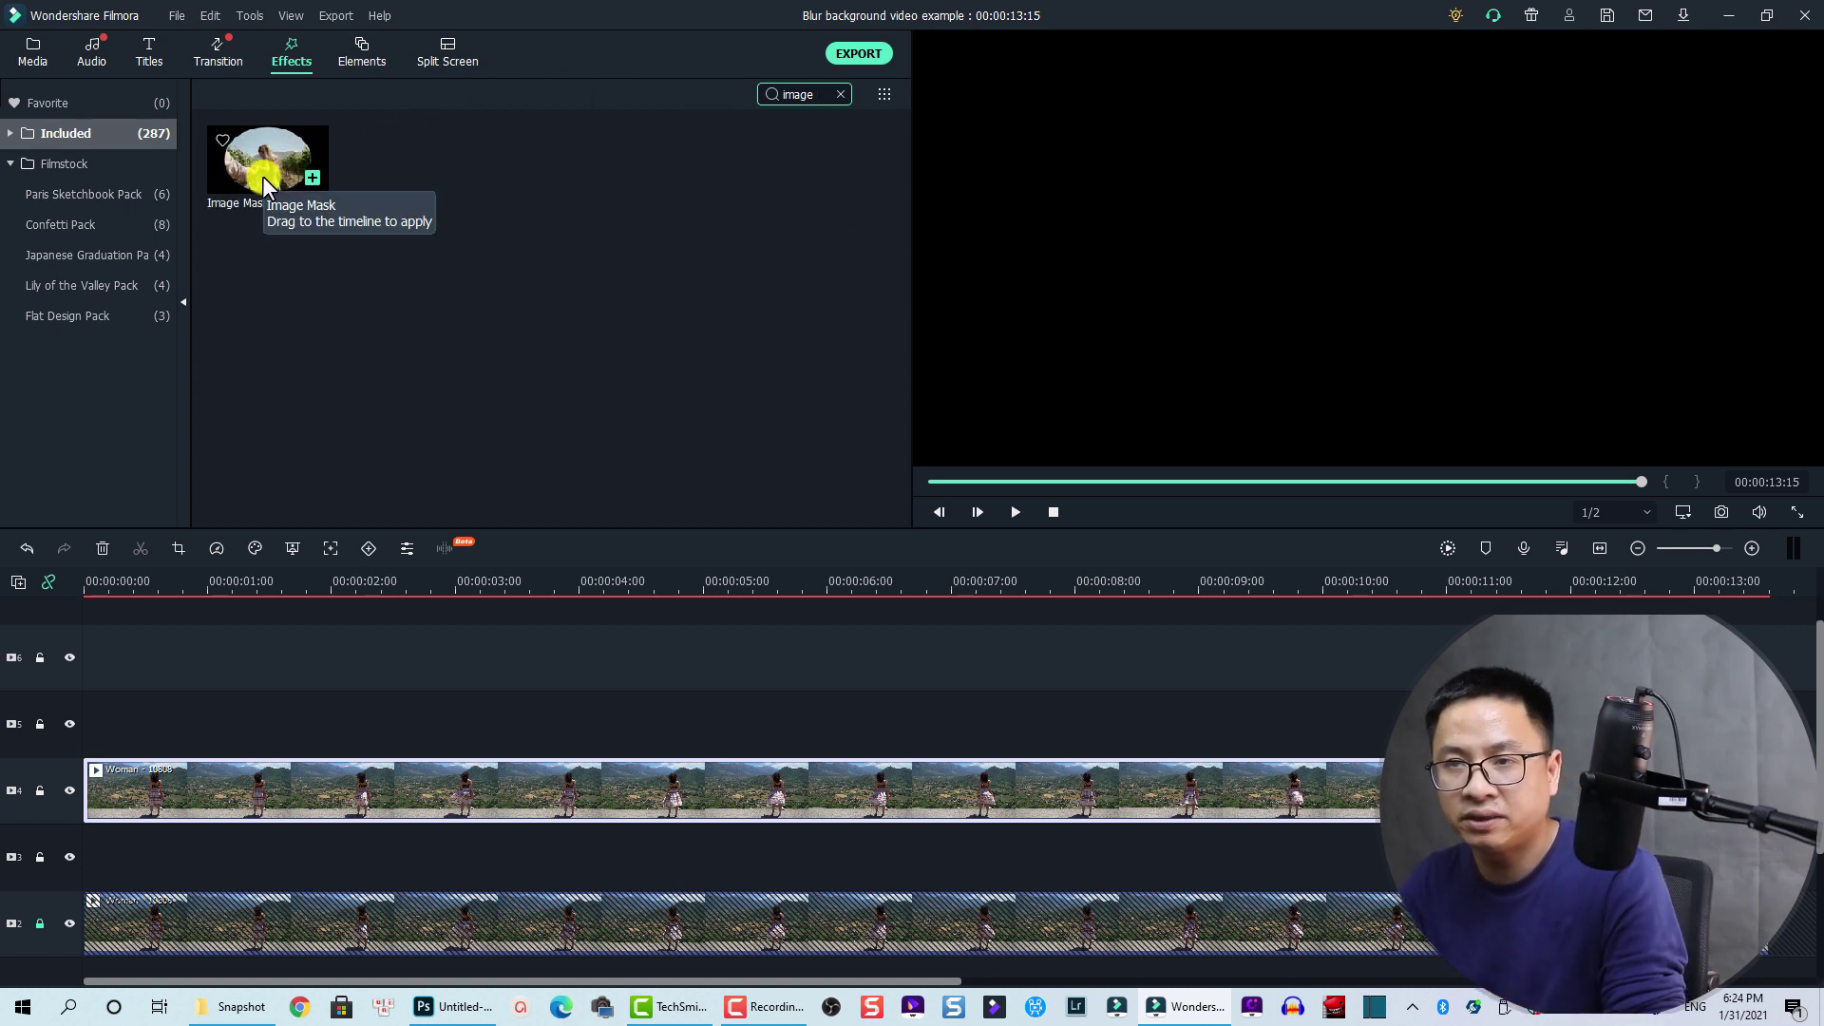
drag(263, 175, 181, 778)
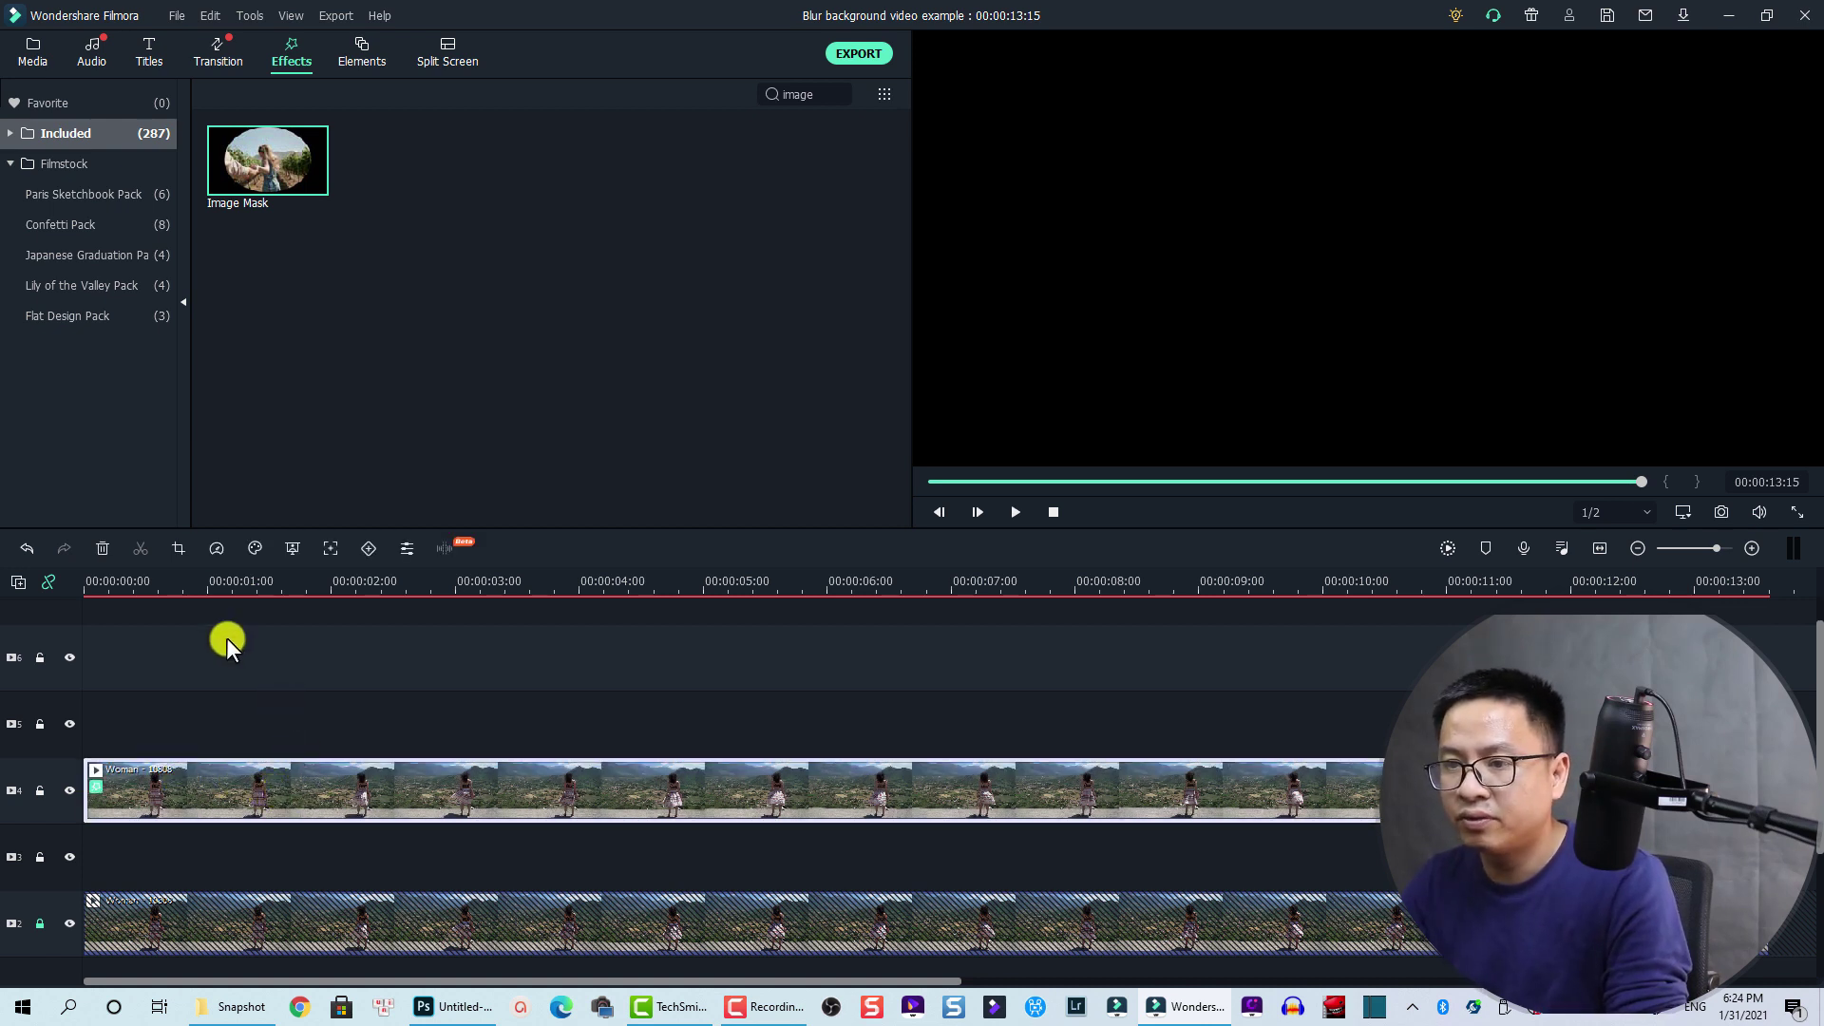
click(113, 581)
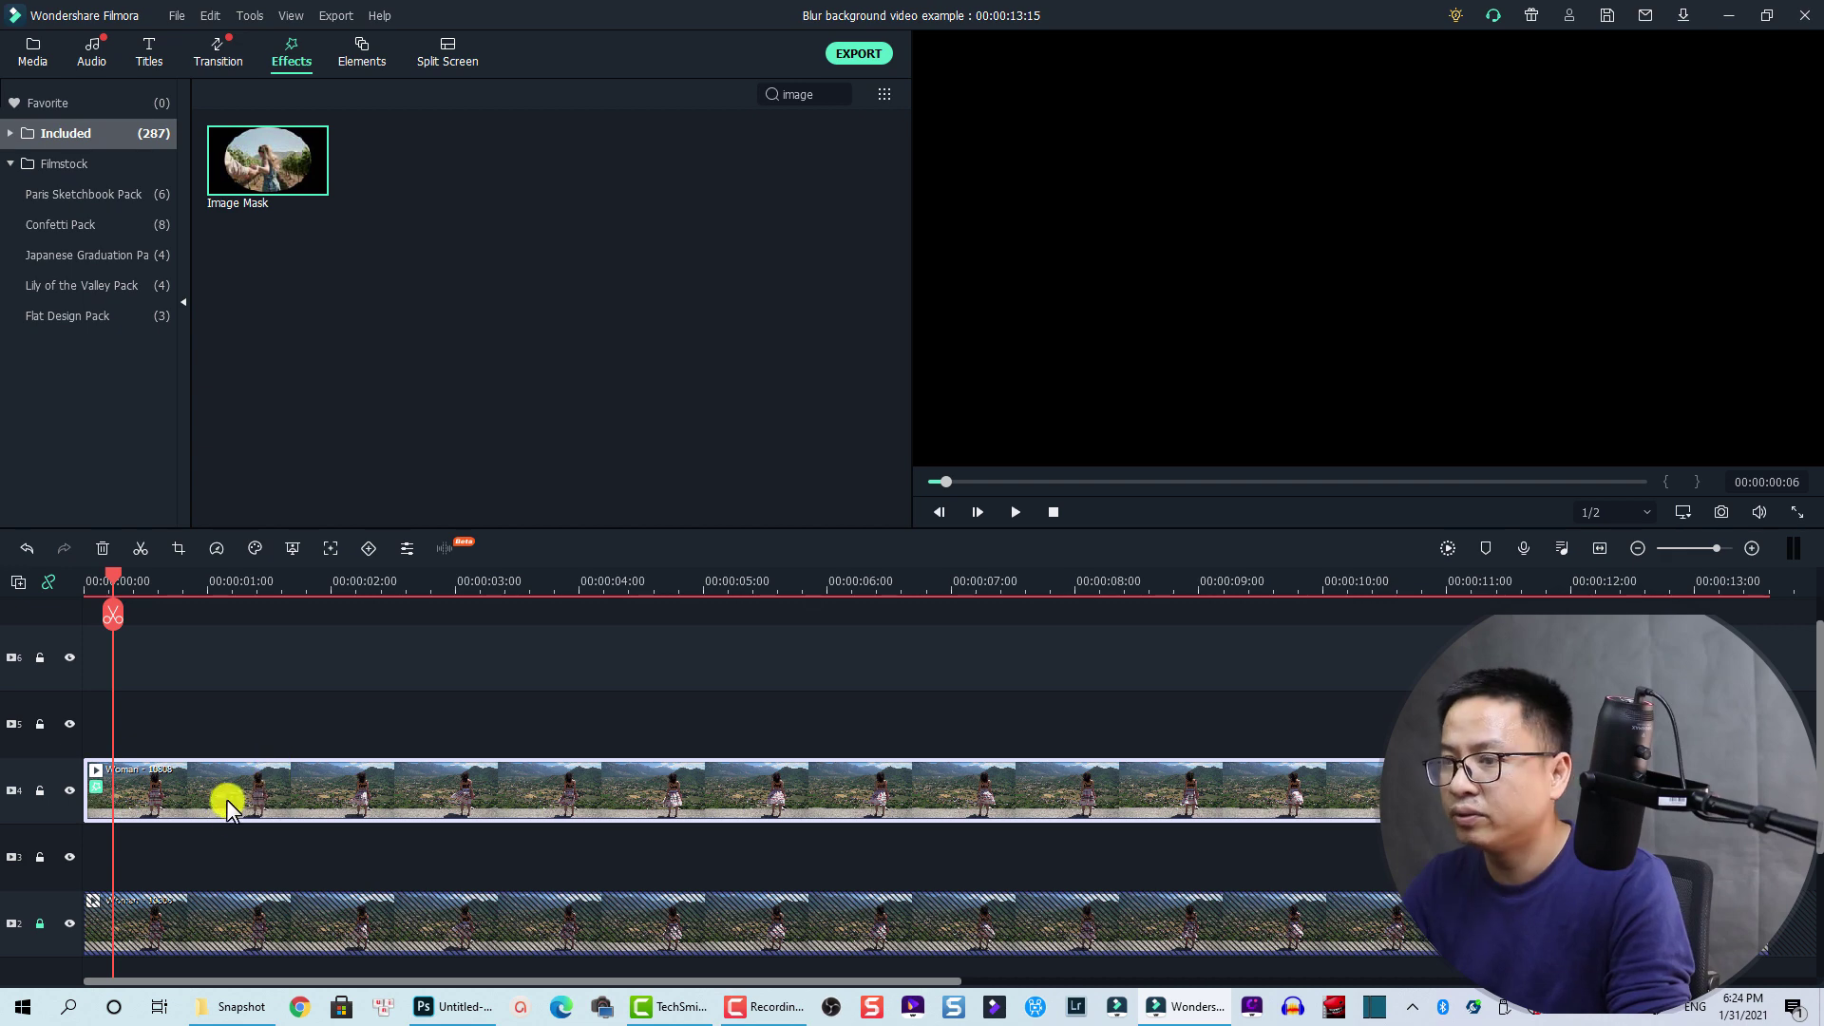
click(69, 923)
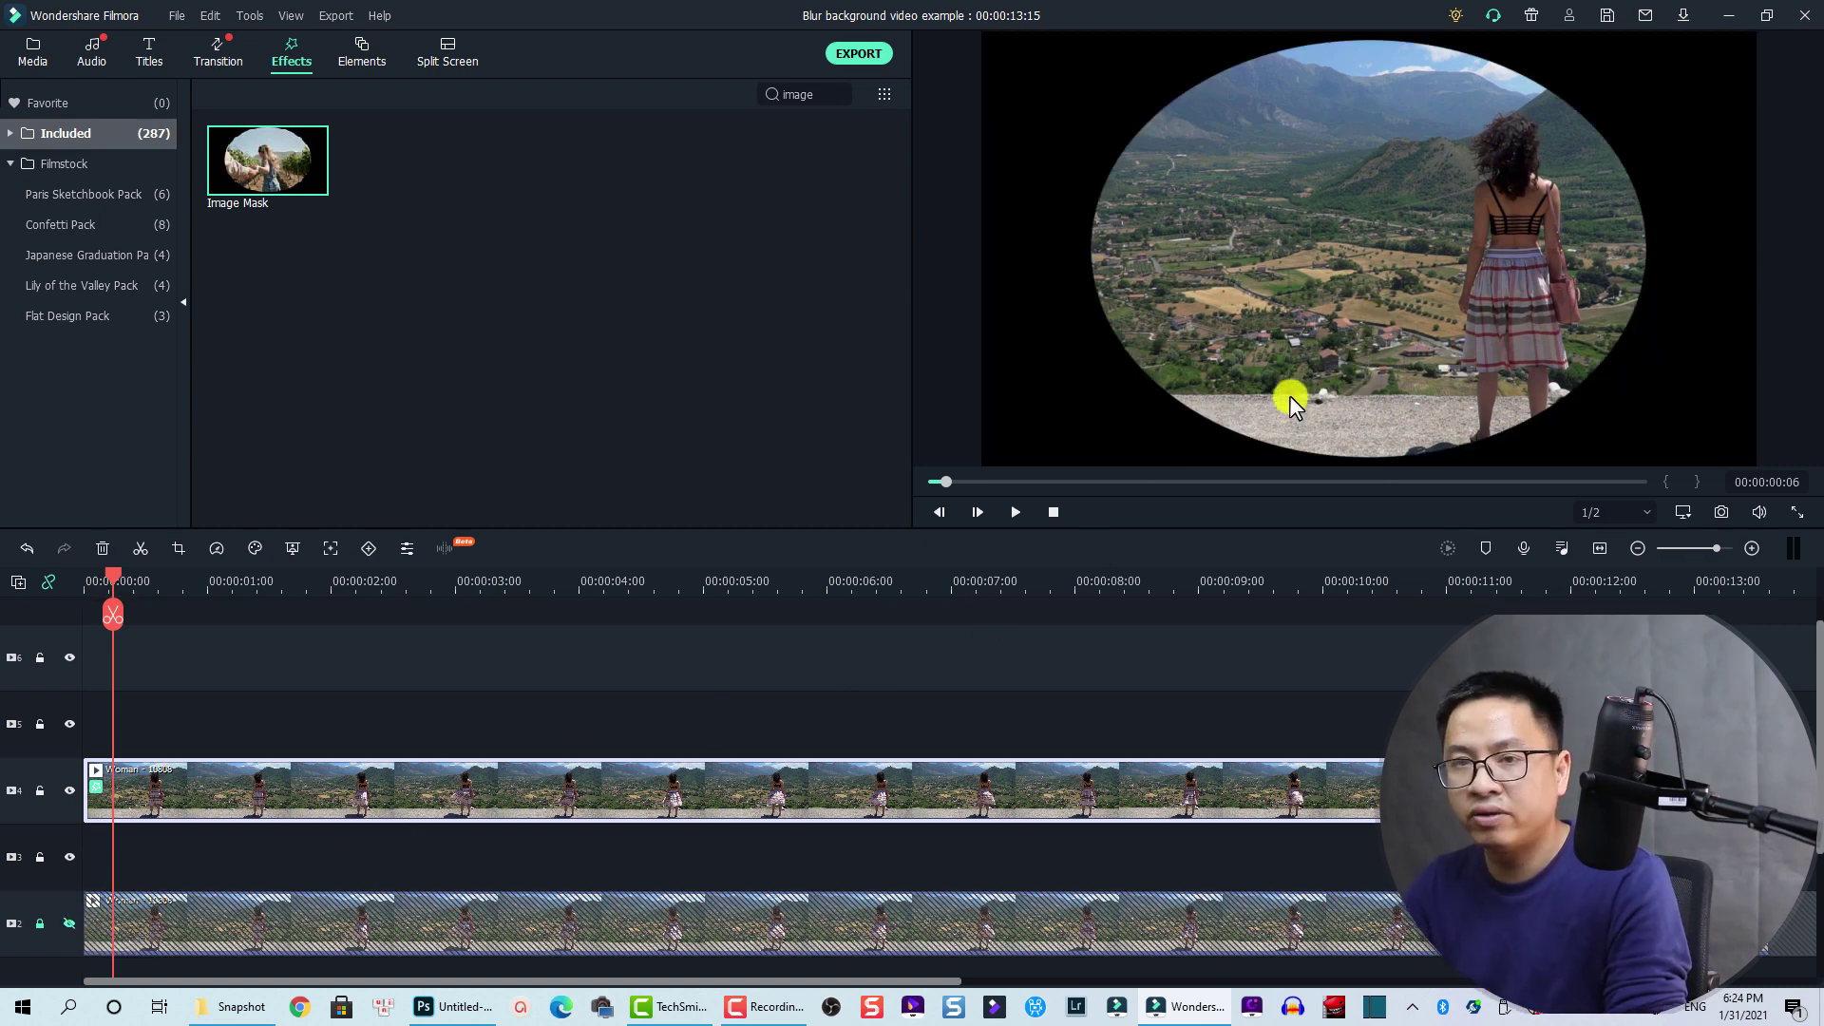
Open the track 4 clip's Video panel and add Desktop's Mask Number 6.png as a custom image mask
double_click(170, 791)
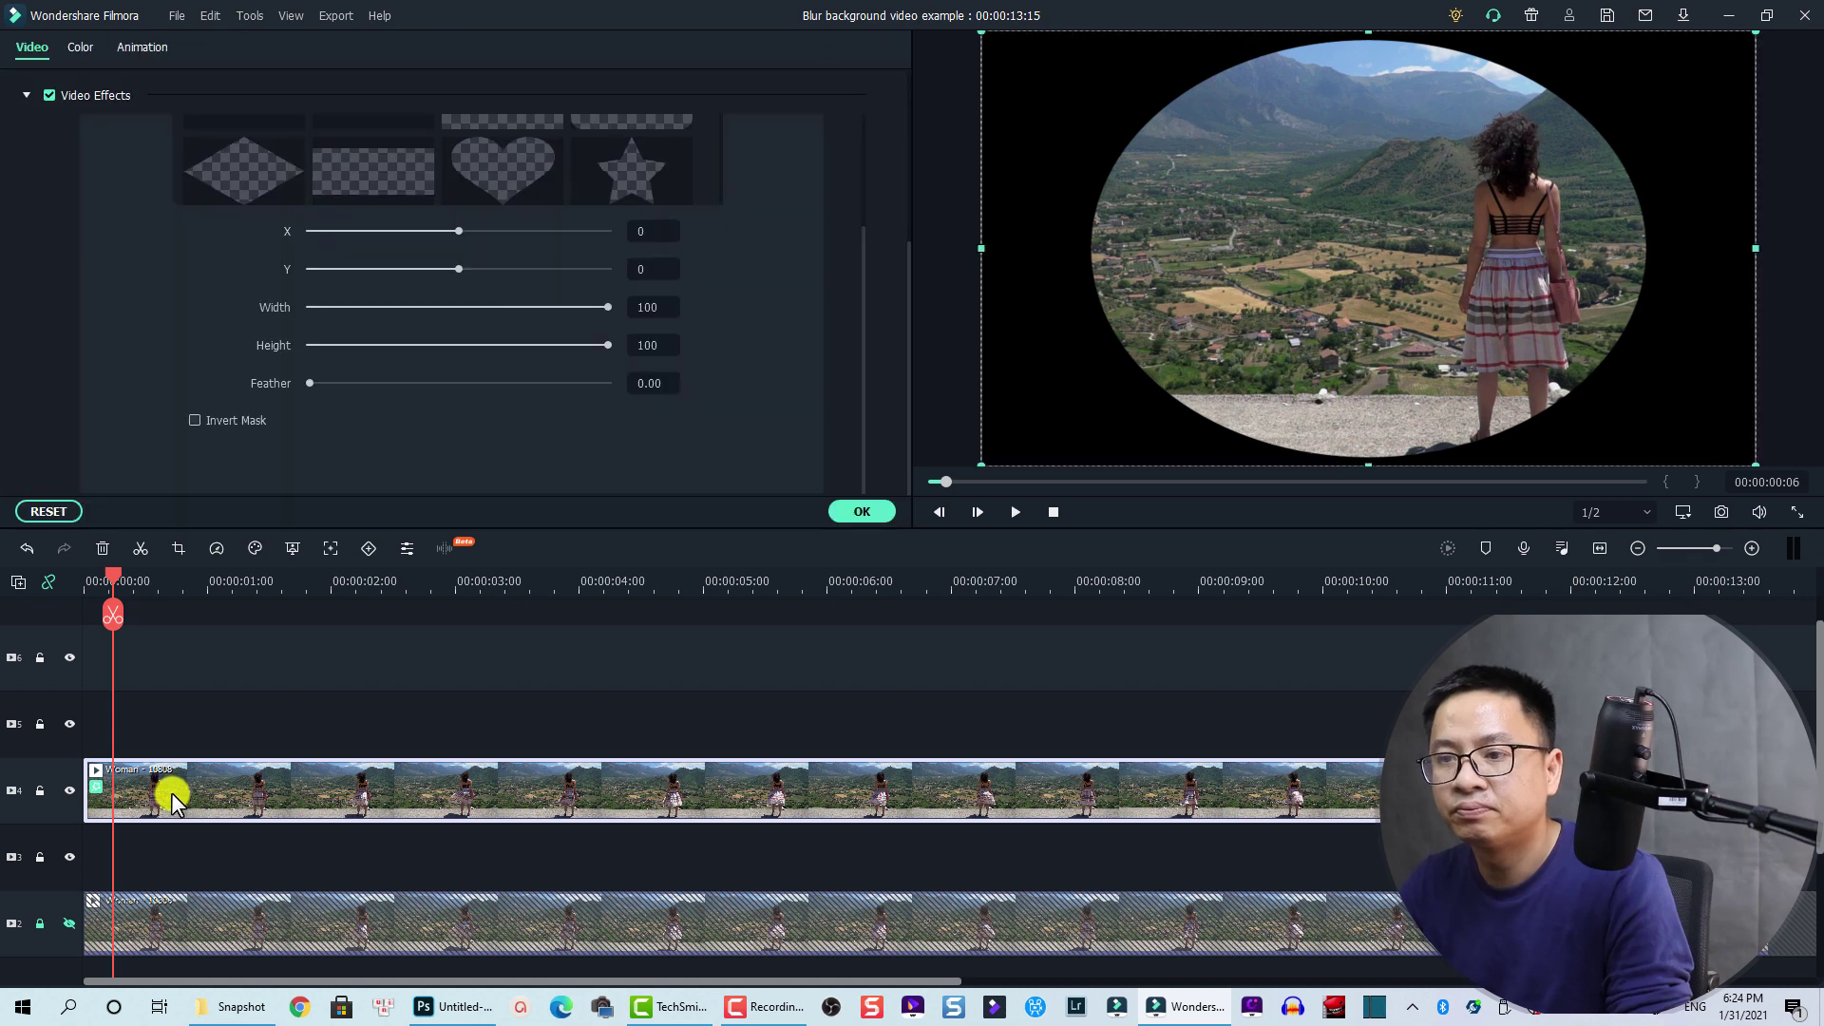
scroll(607, 232, up, 5)
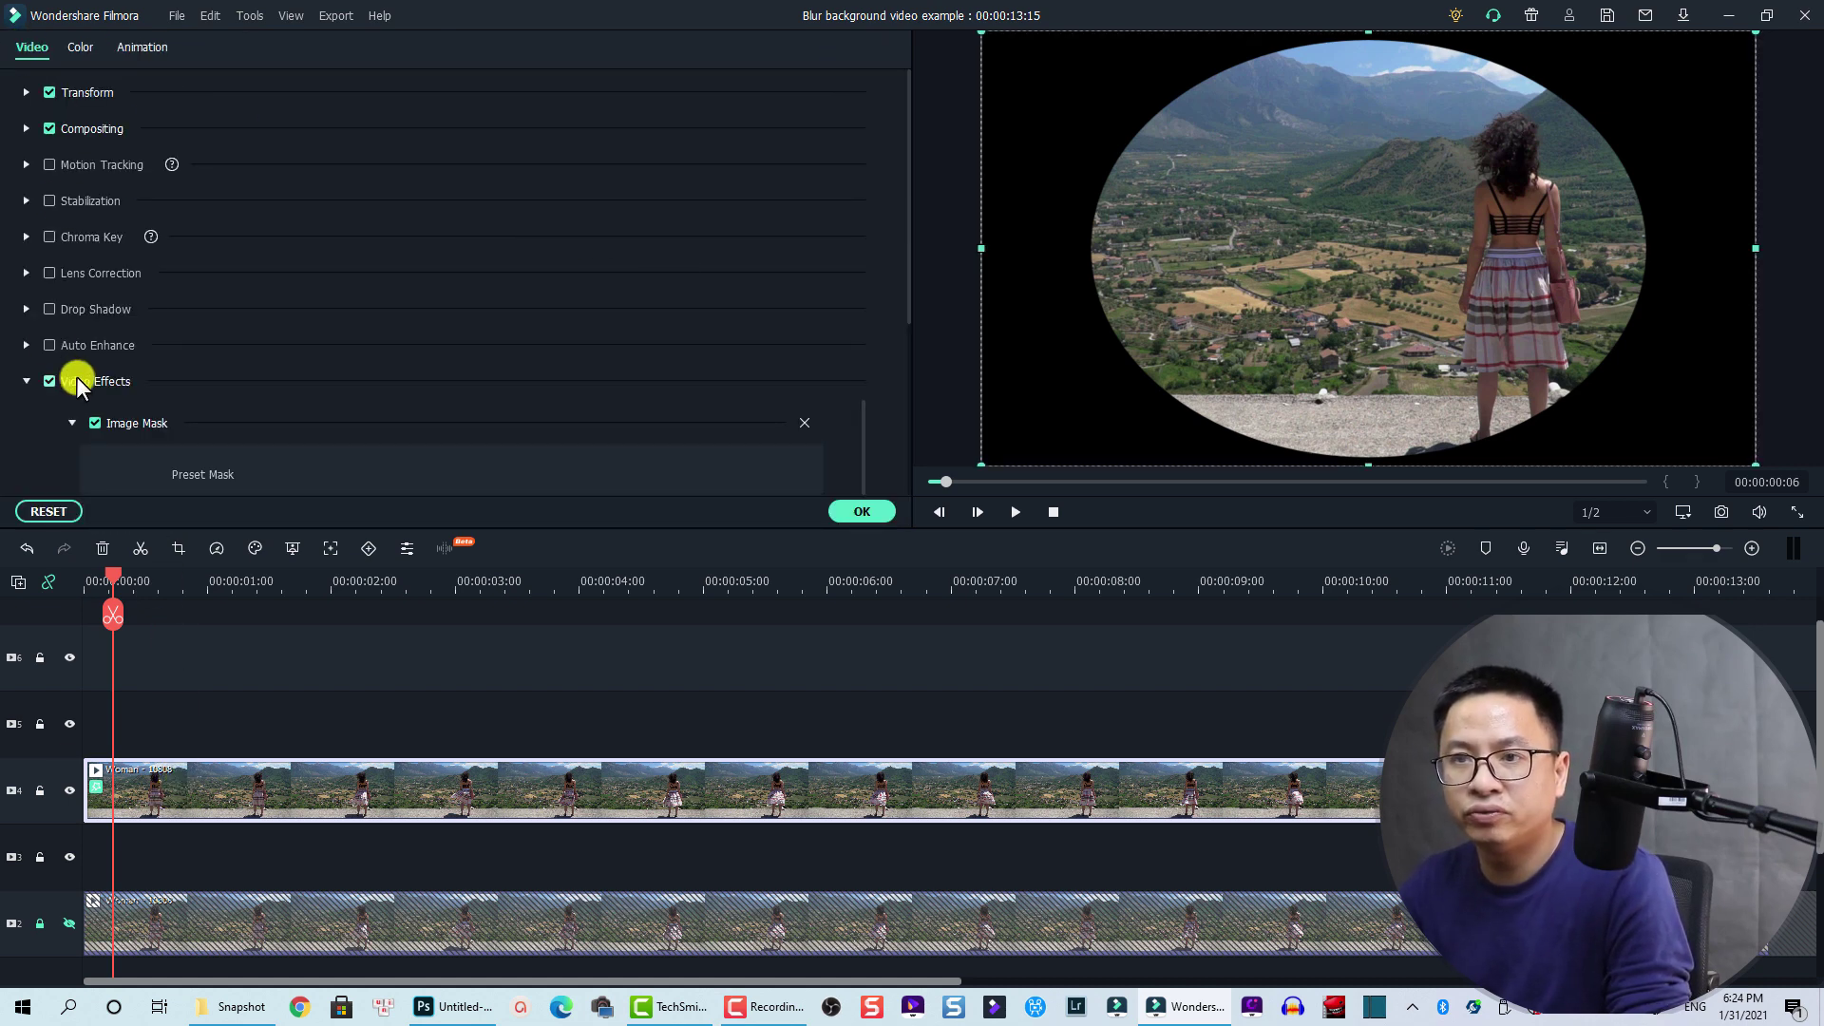
scroll(76, 376, down, 4)
scroll(180, 232, up, 2)
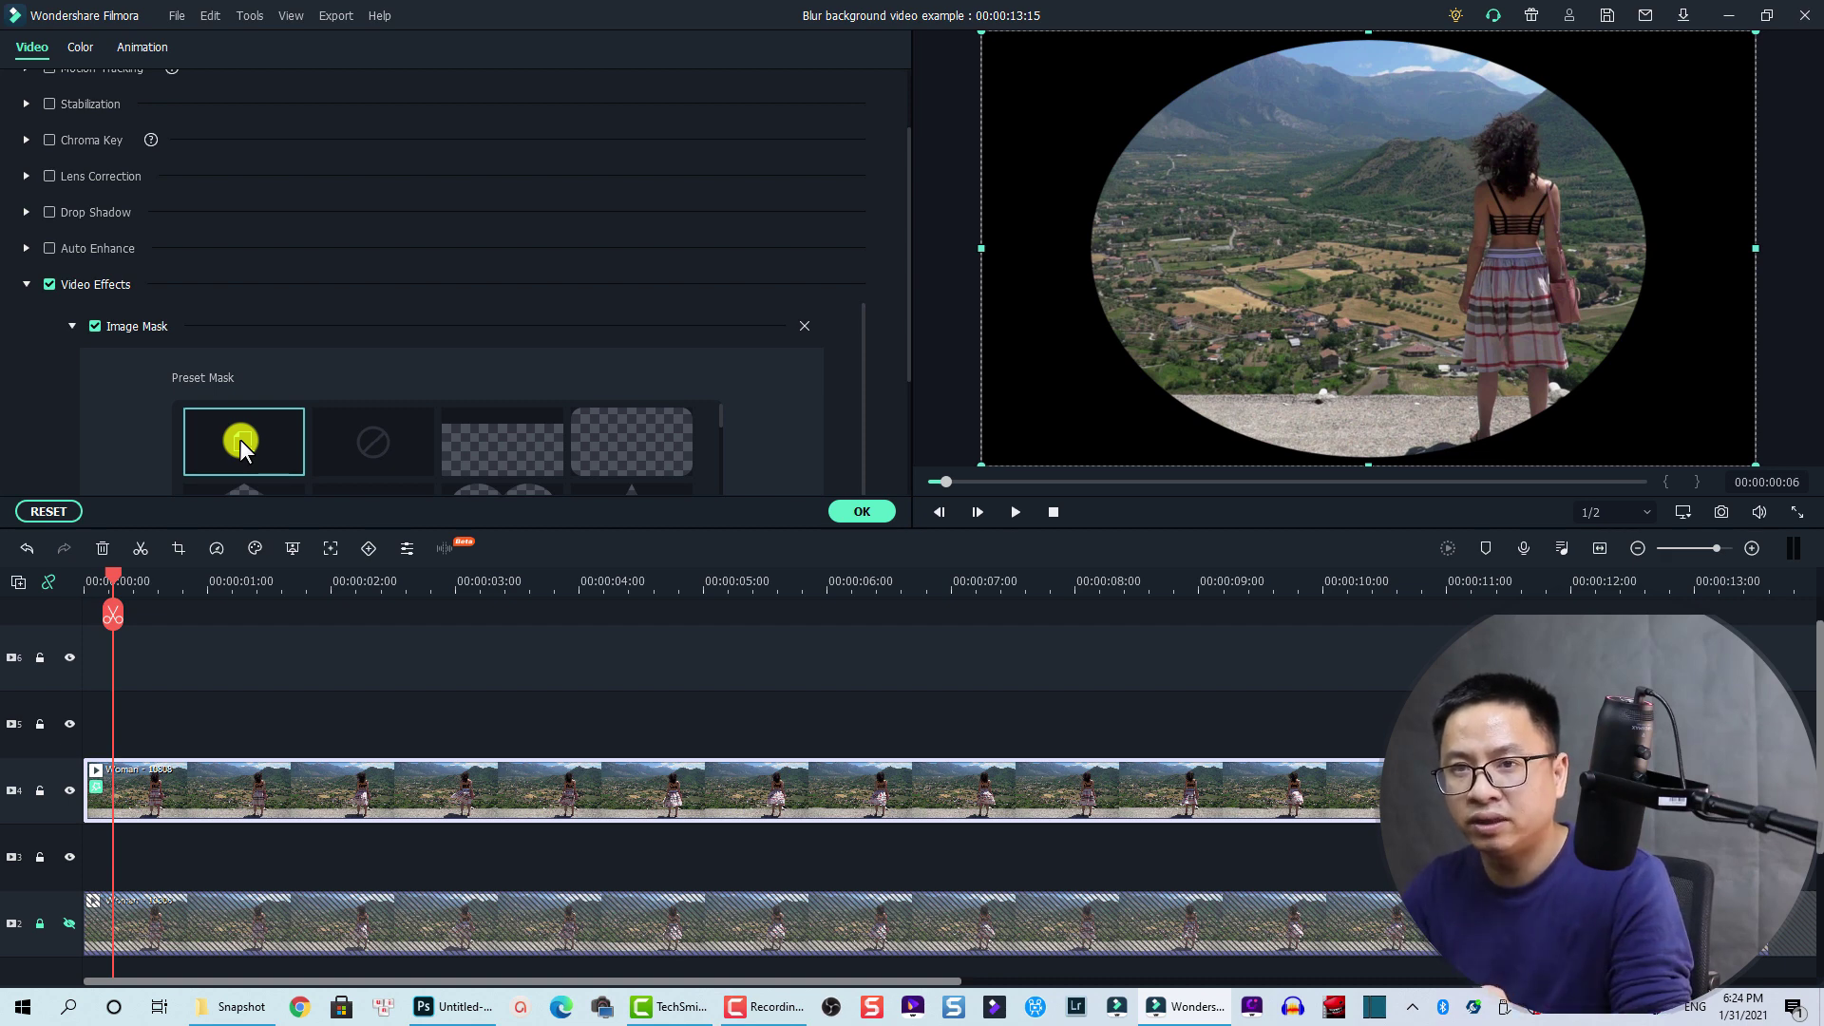
click(285, 447)
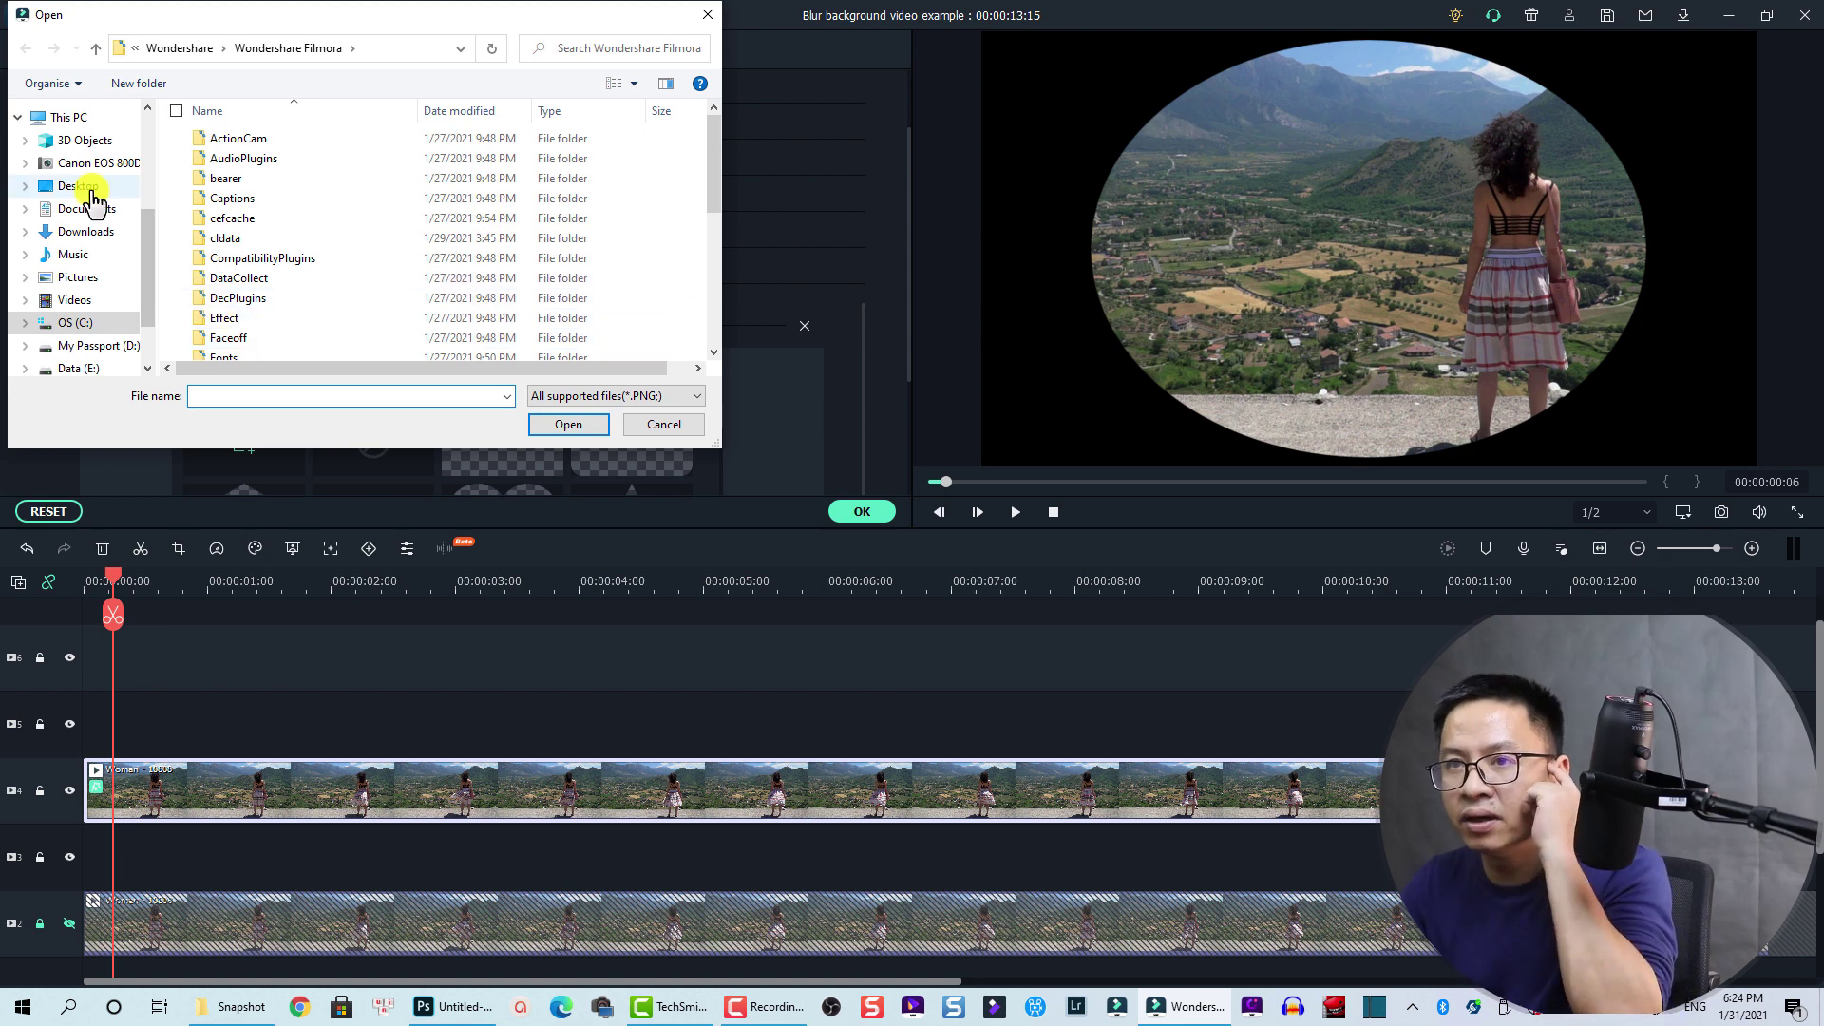
click(90, 190)
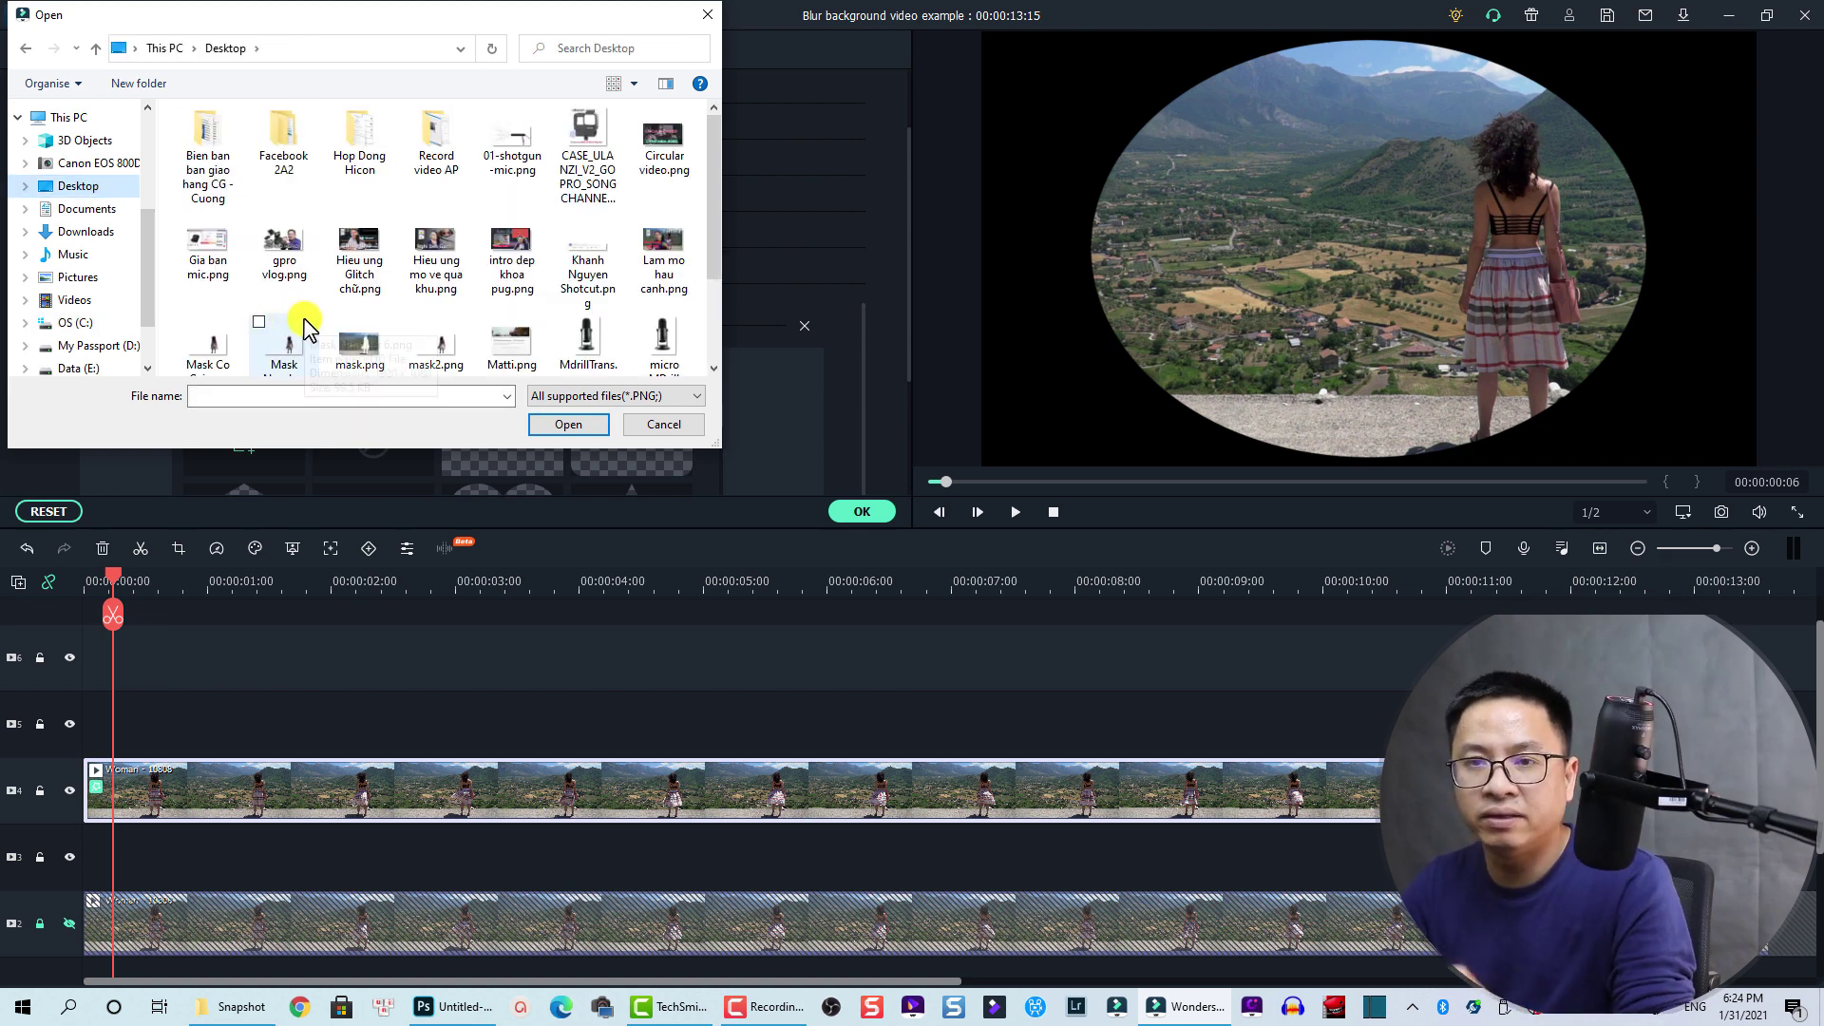
scroll(466, 366, down, 1)
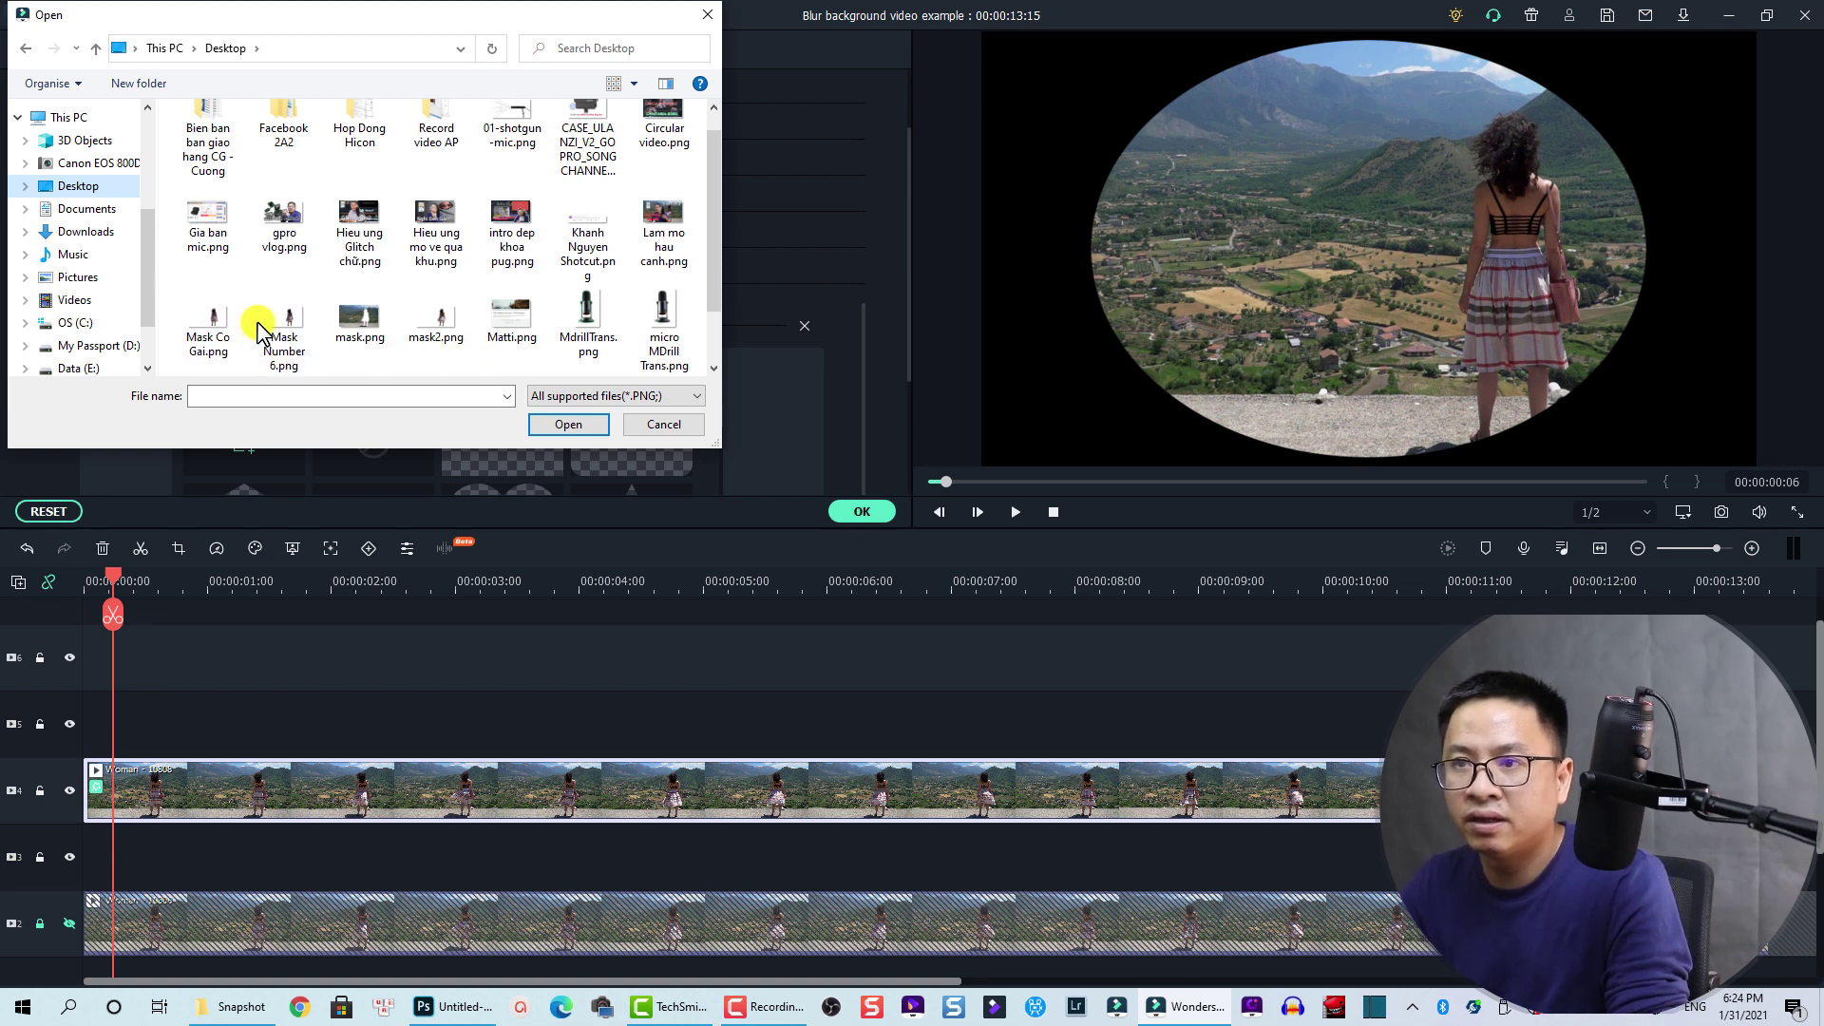
scroll(502, 337, down, 1)
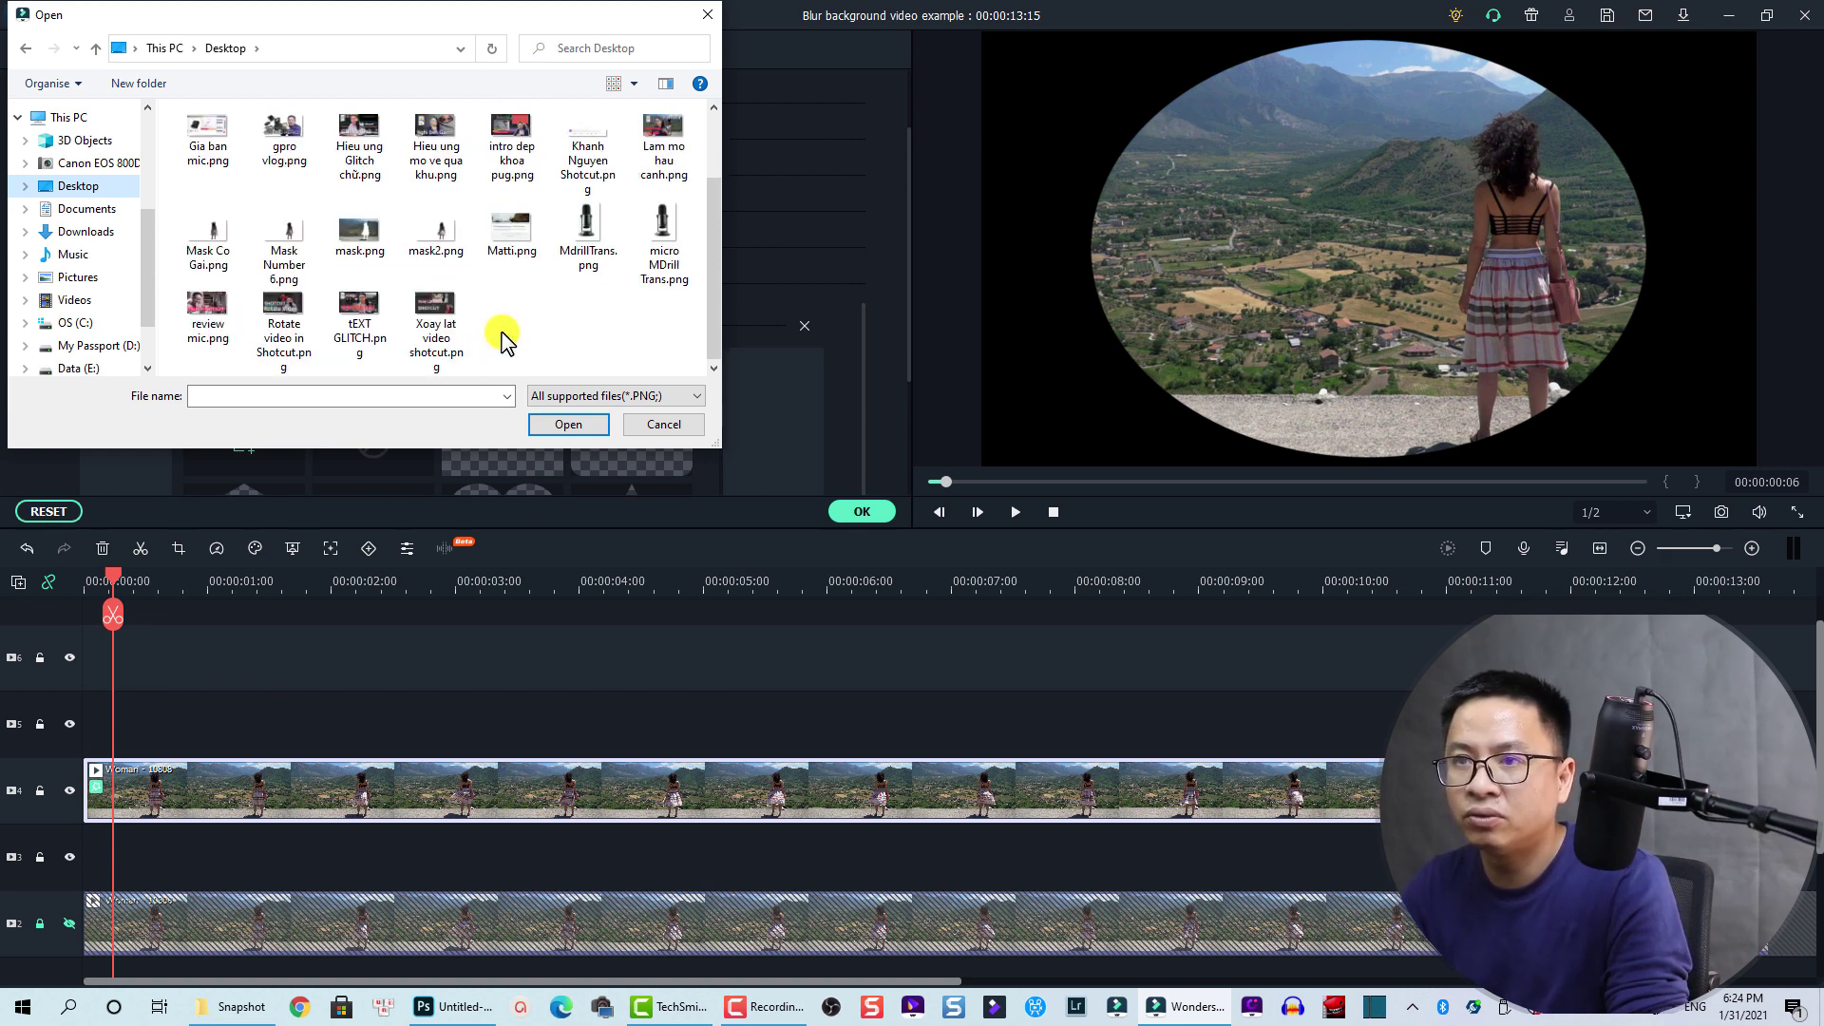
click(285, 245)
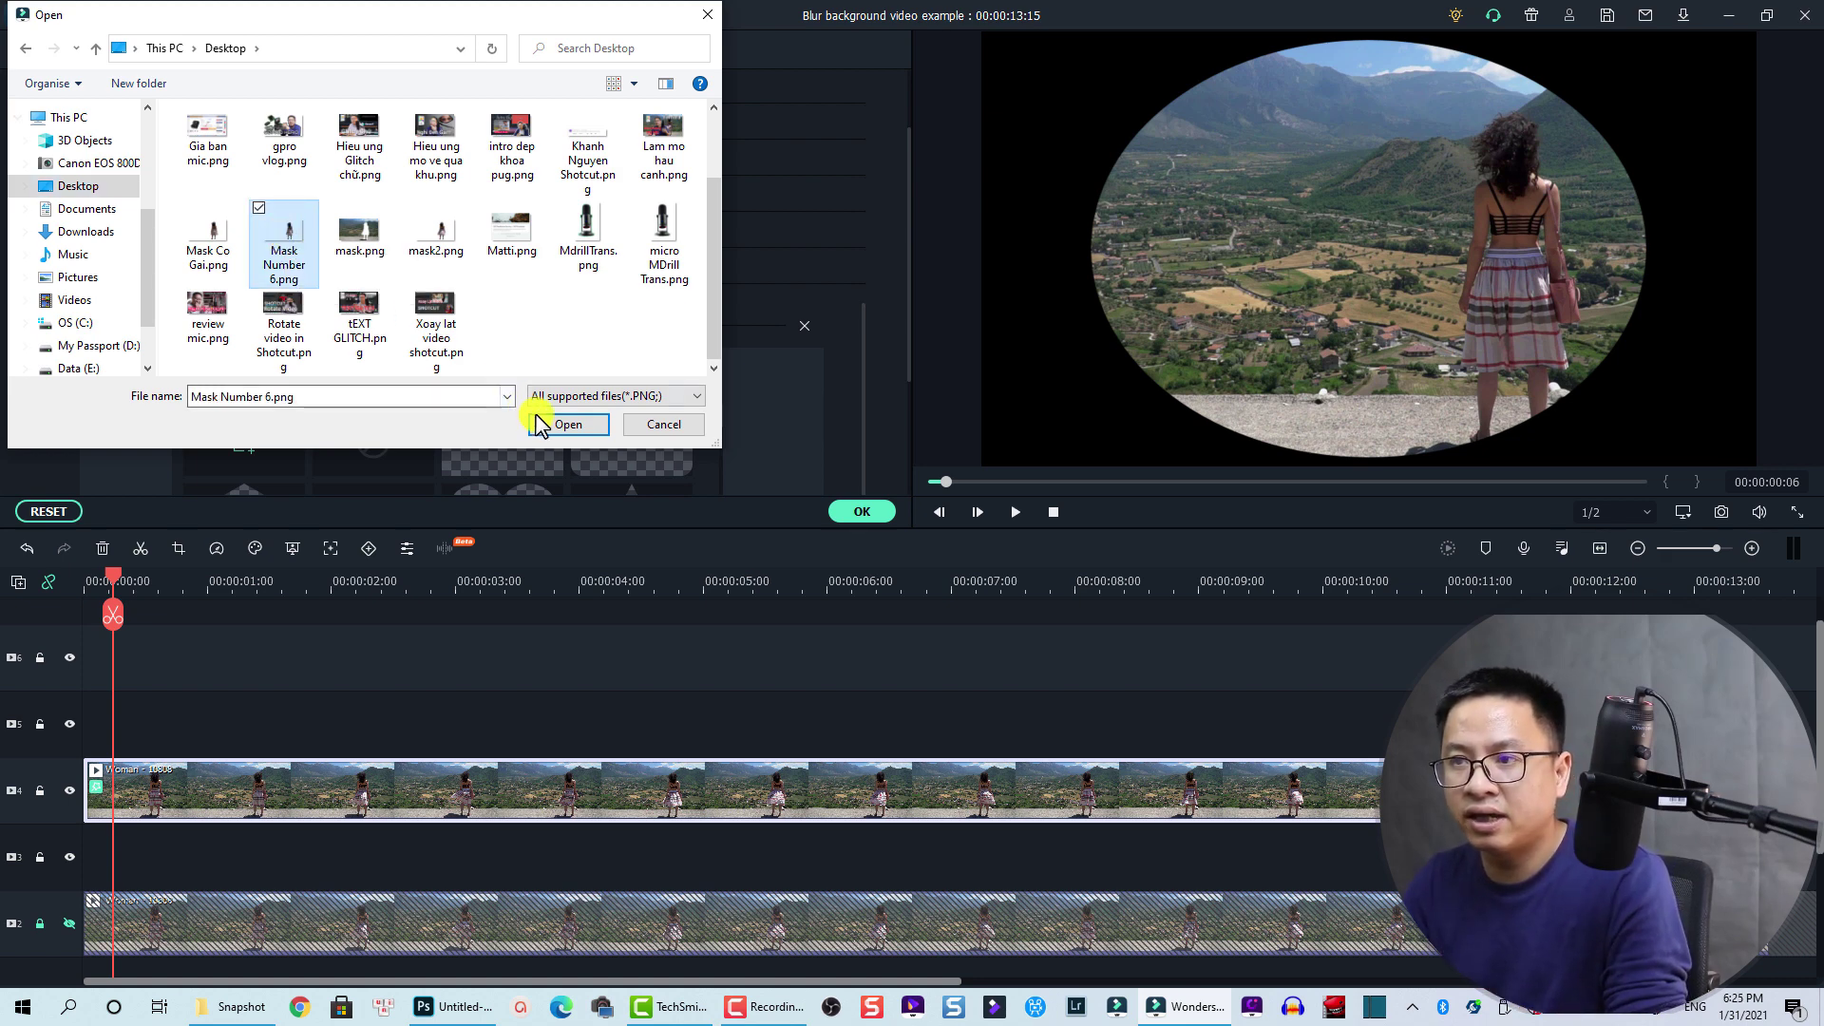
click(568, 424)
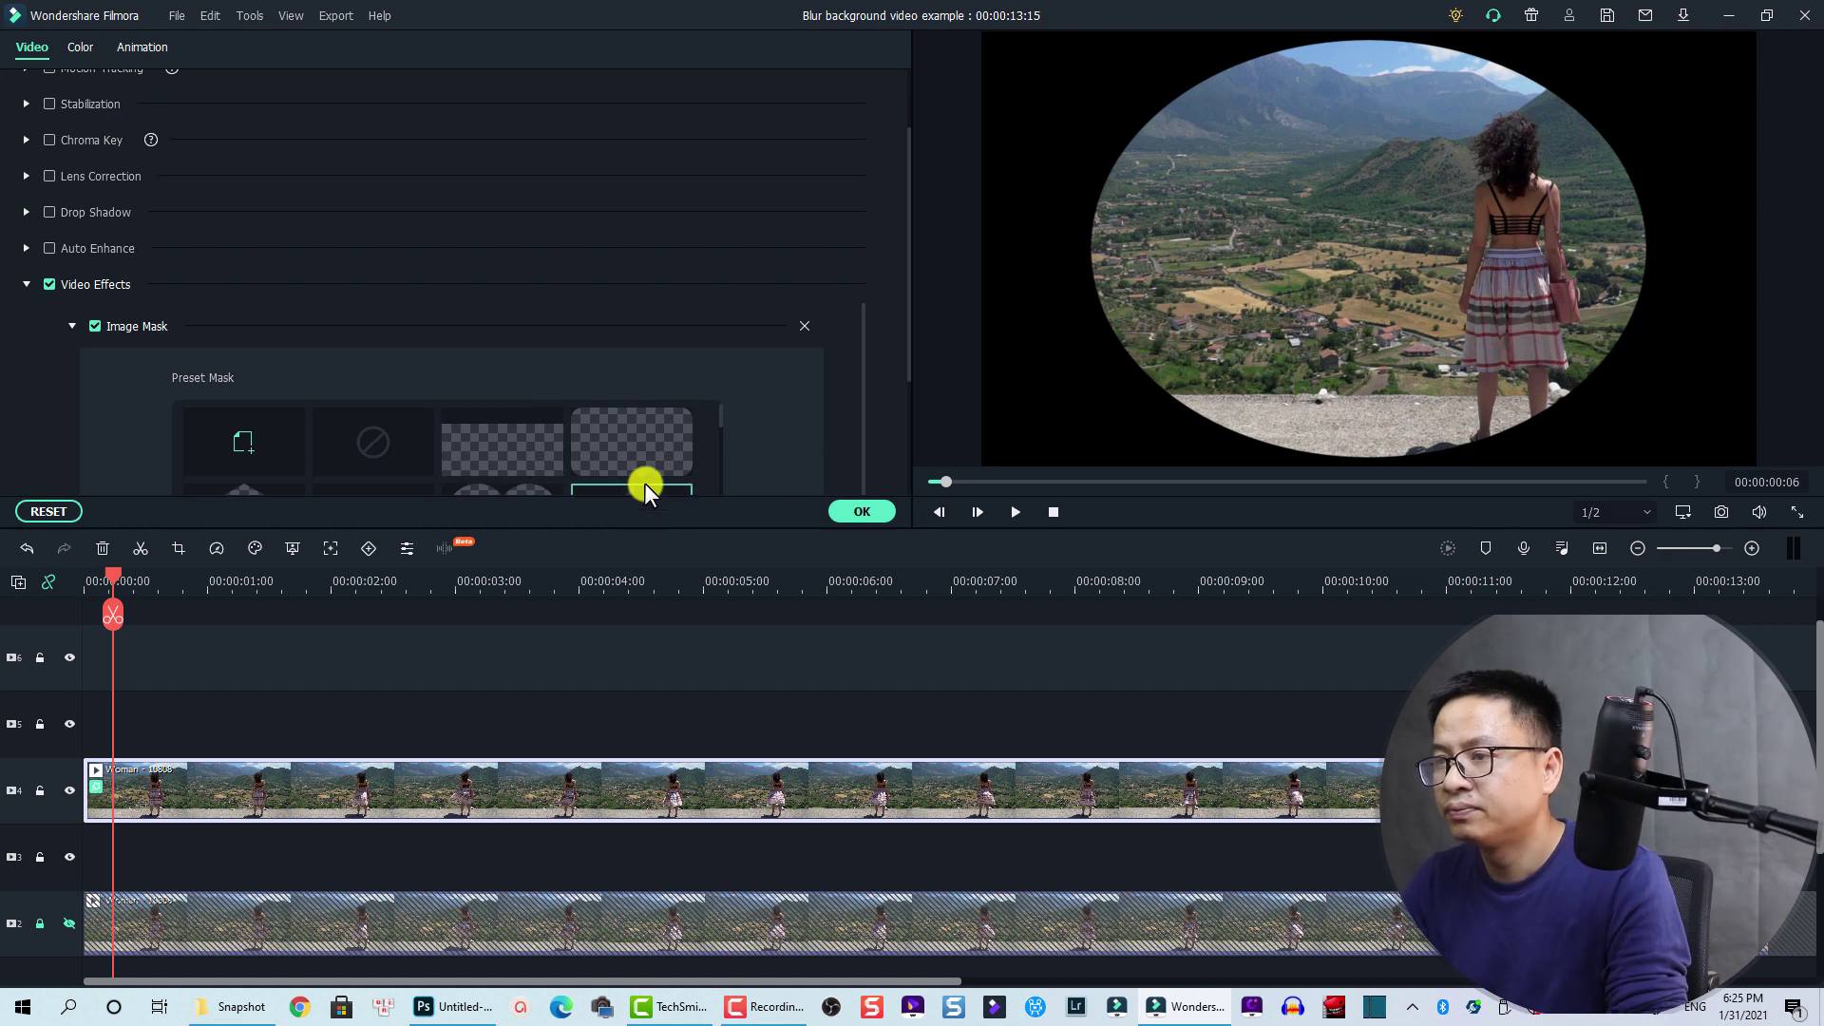
Apply the woman-cutout image mask from the Preset Mask grid to the clip
scroll(641, 466, down, 3)
scroll(864, 359, down, 3)
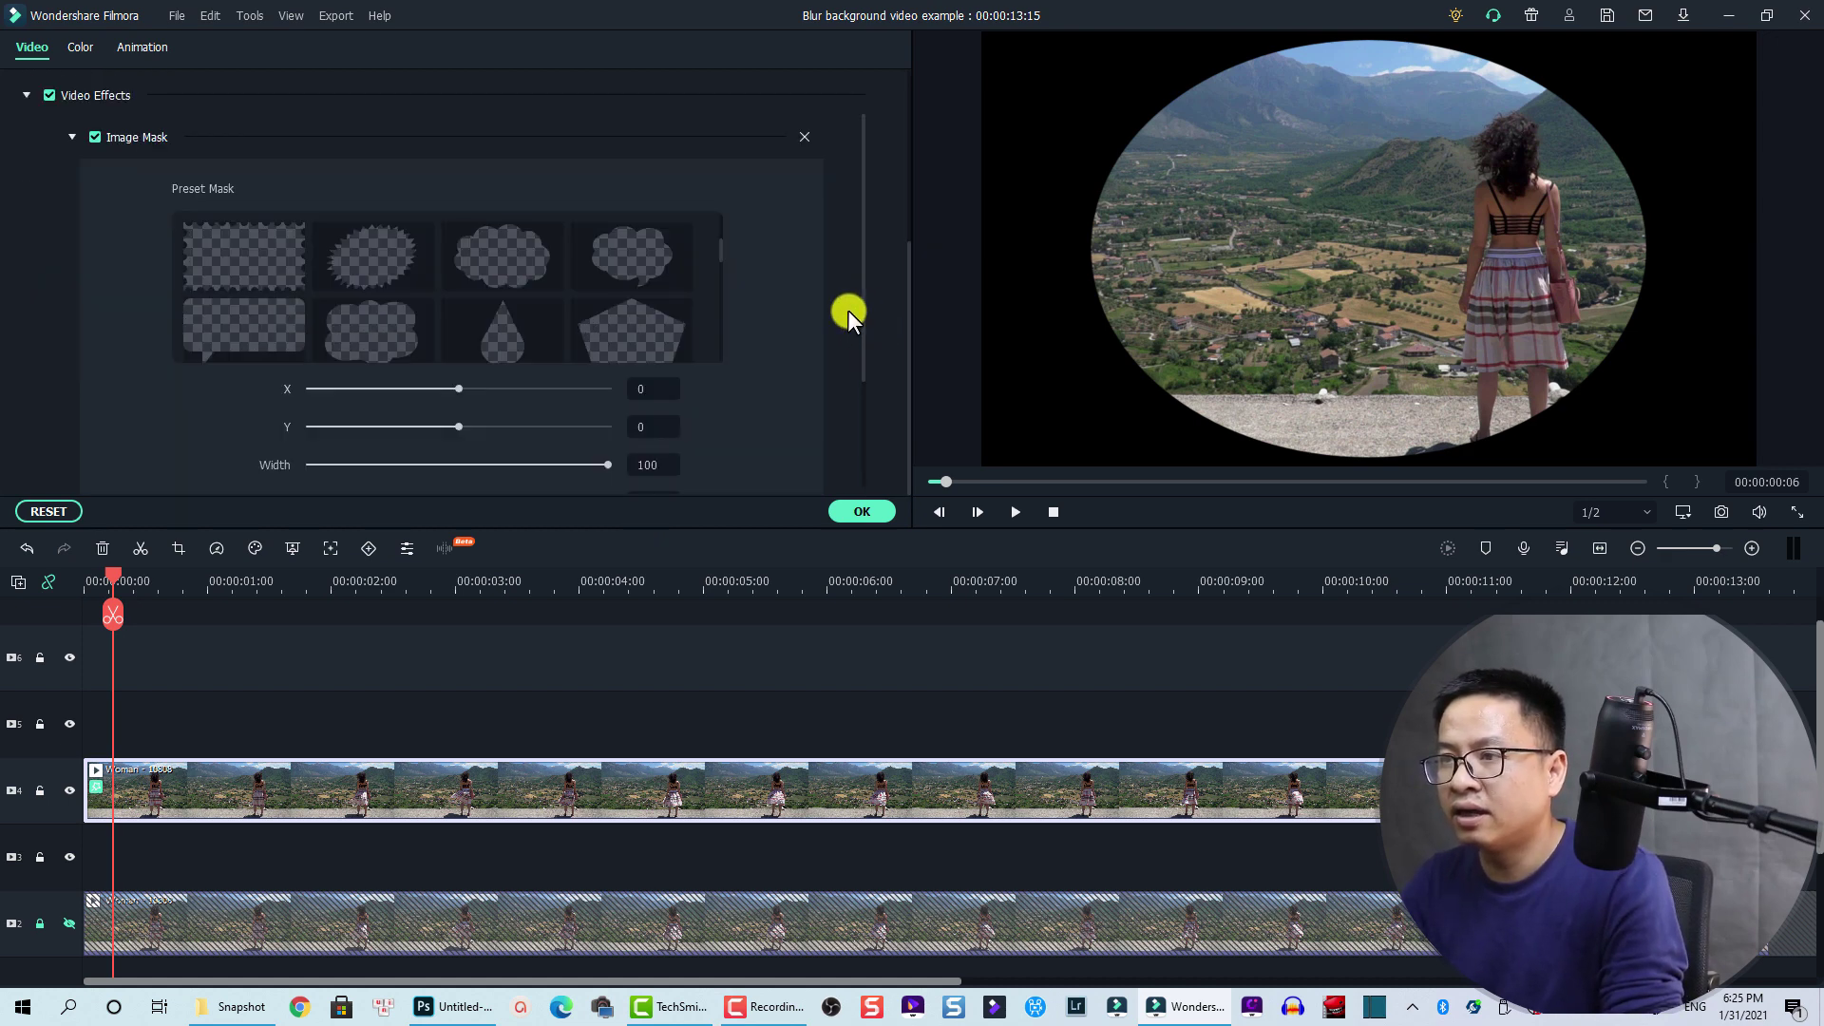
scroll(716, 246, down, 5)
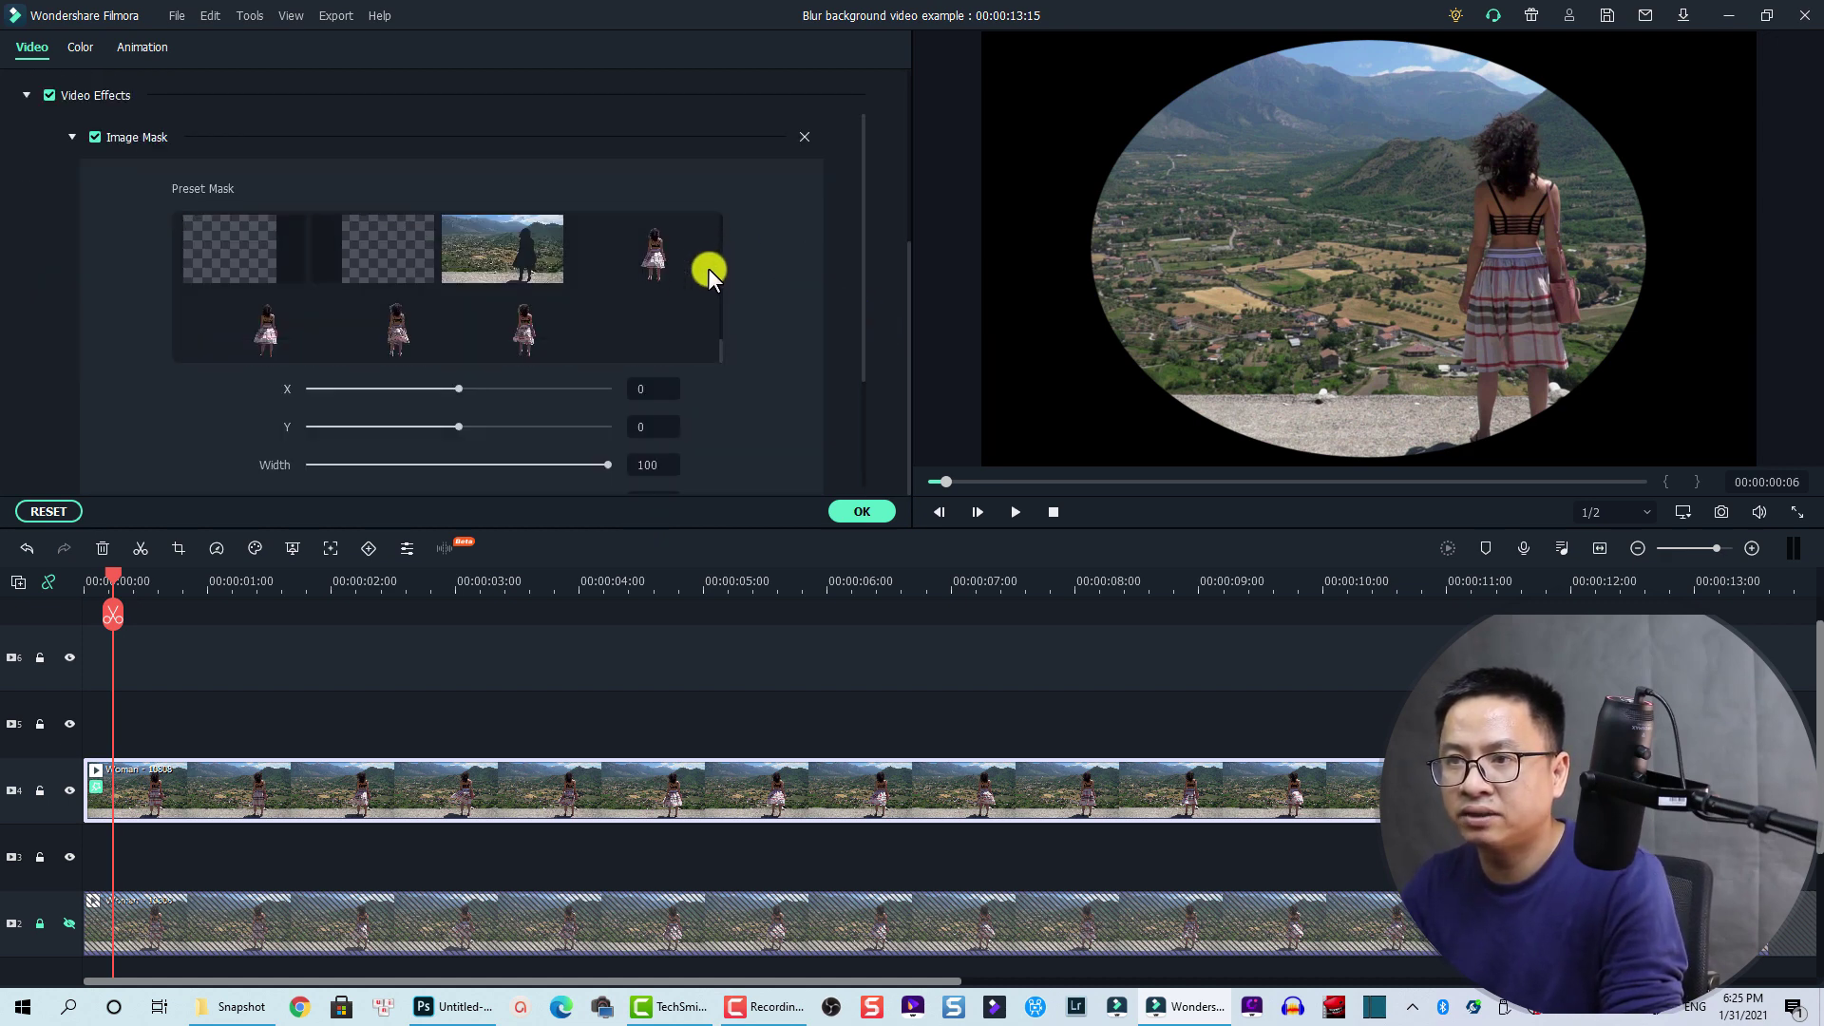
click(526, 342)
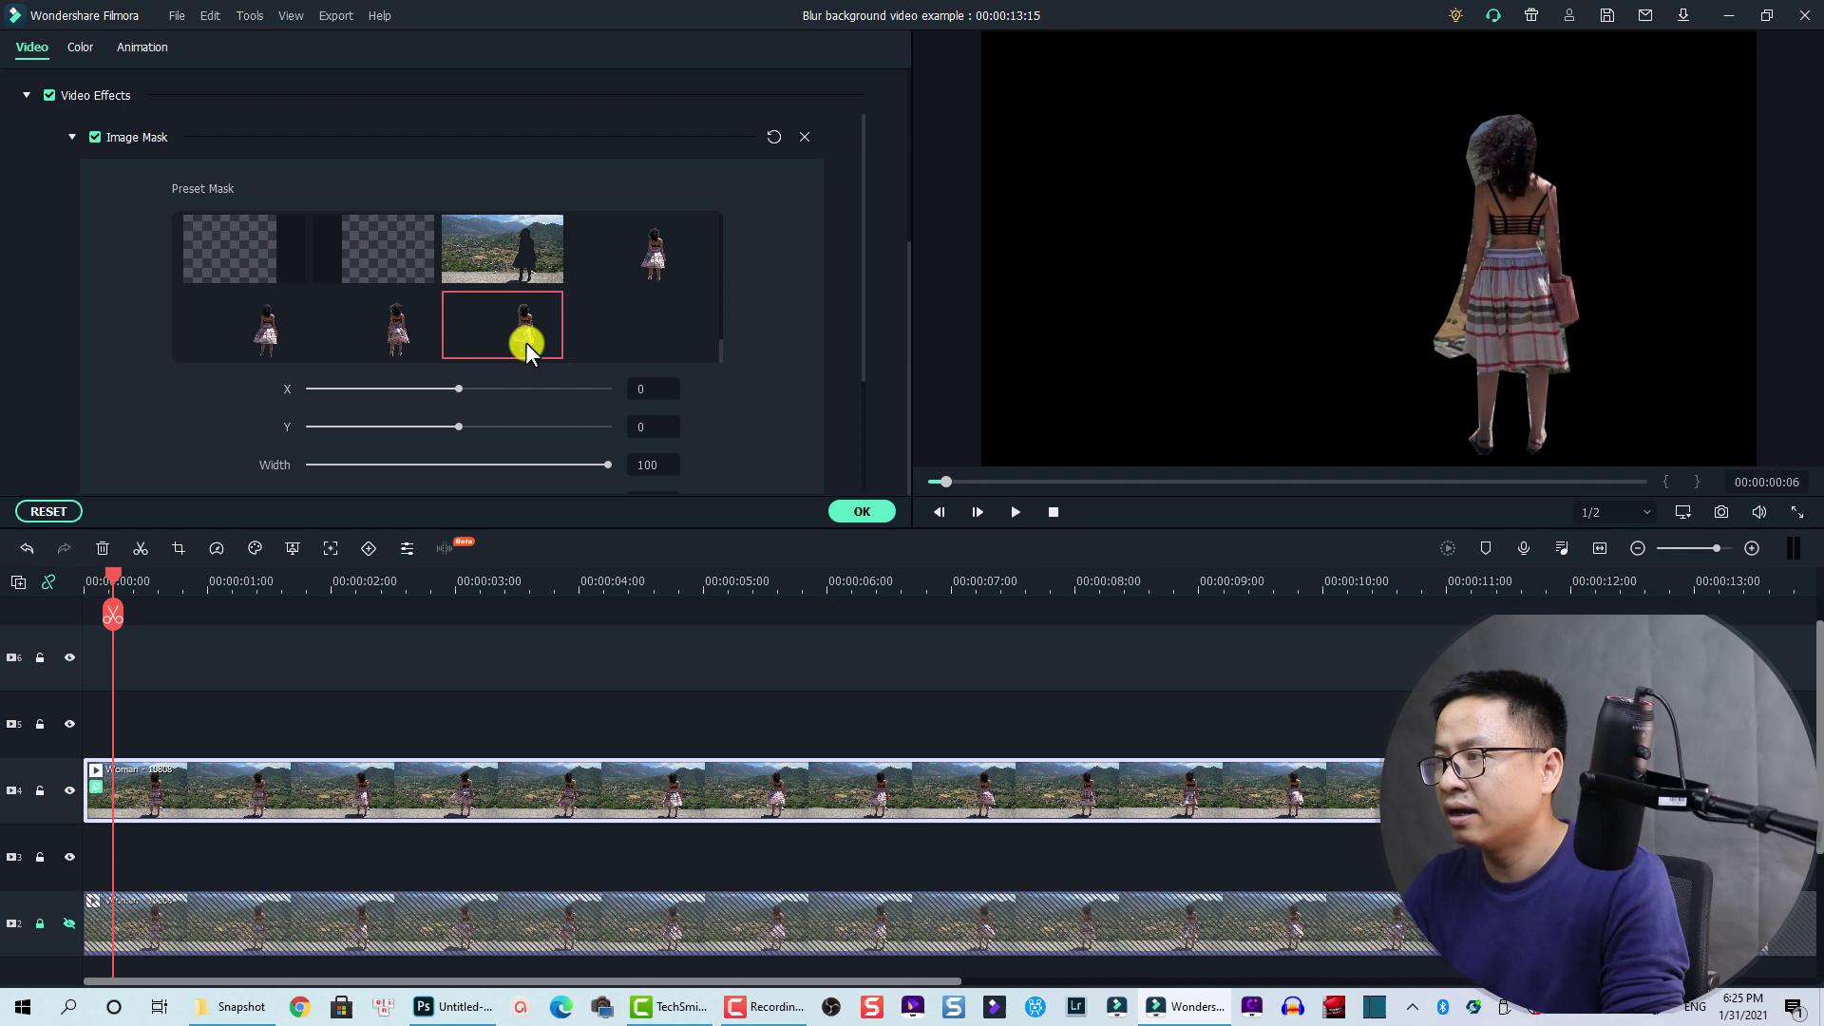
click(498, 265)
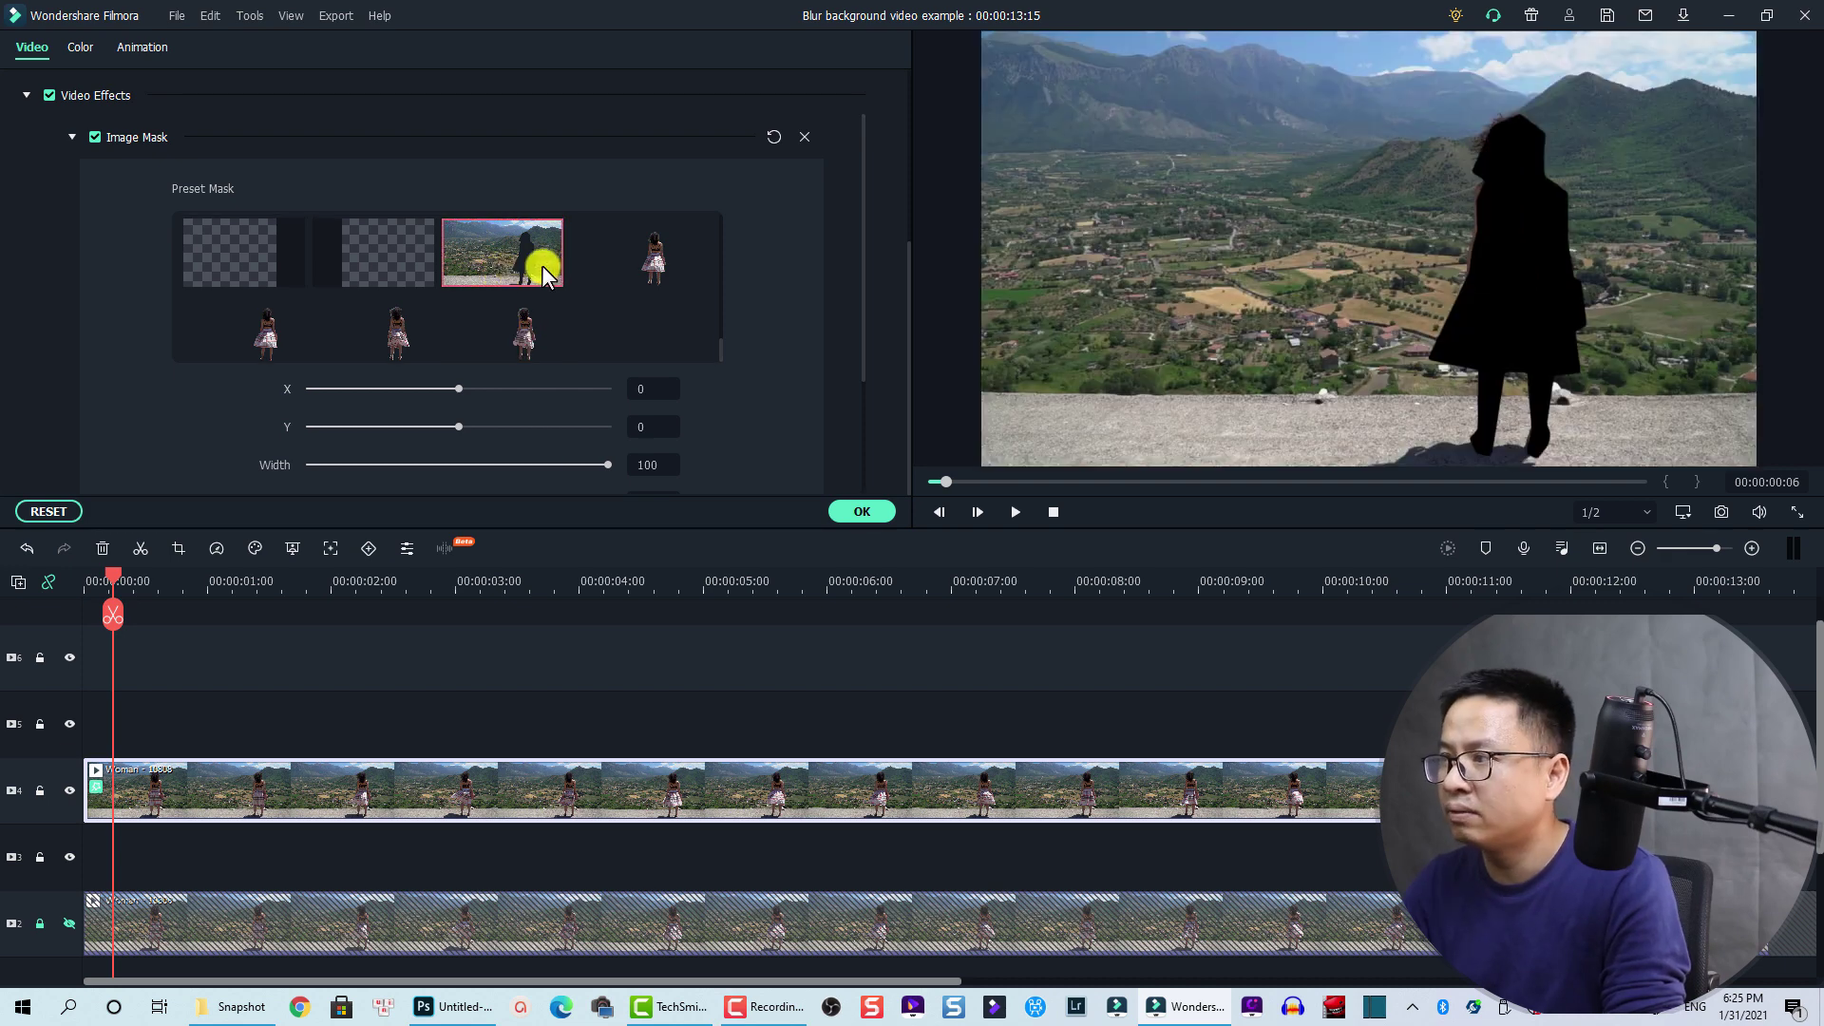
click(618, 265)
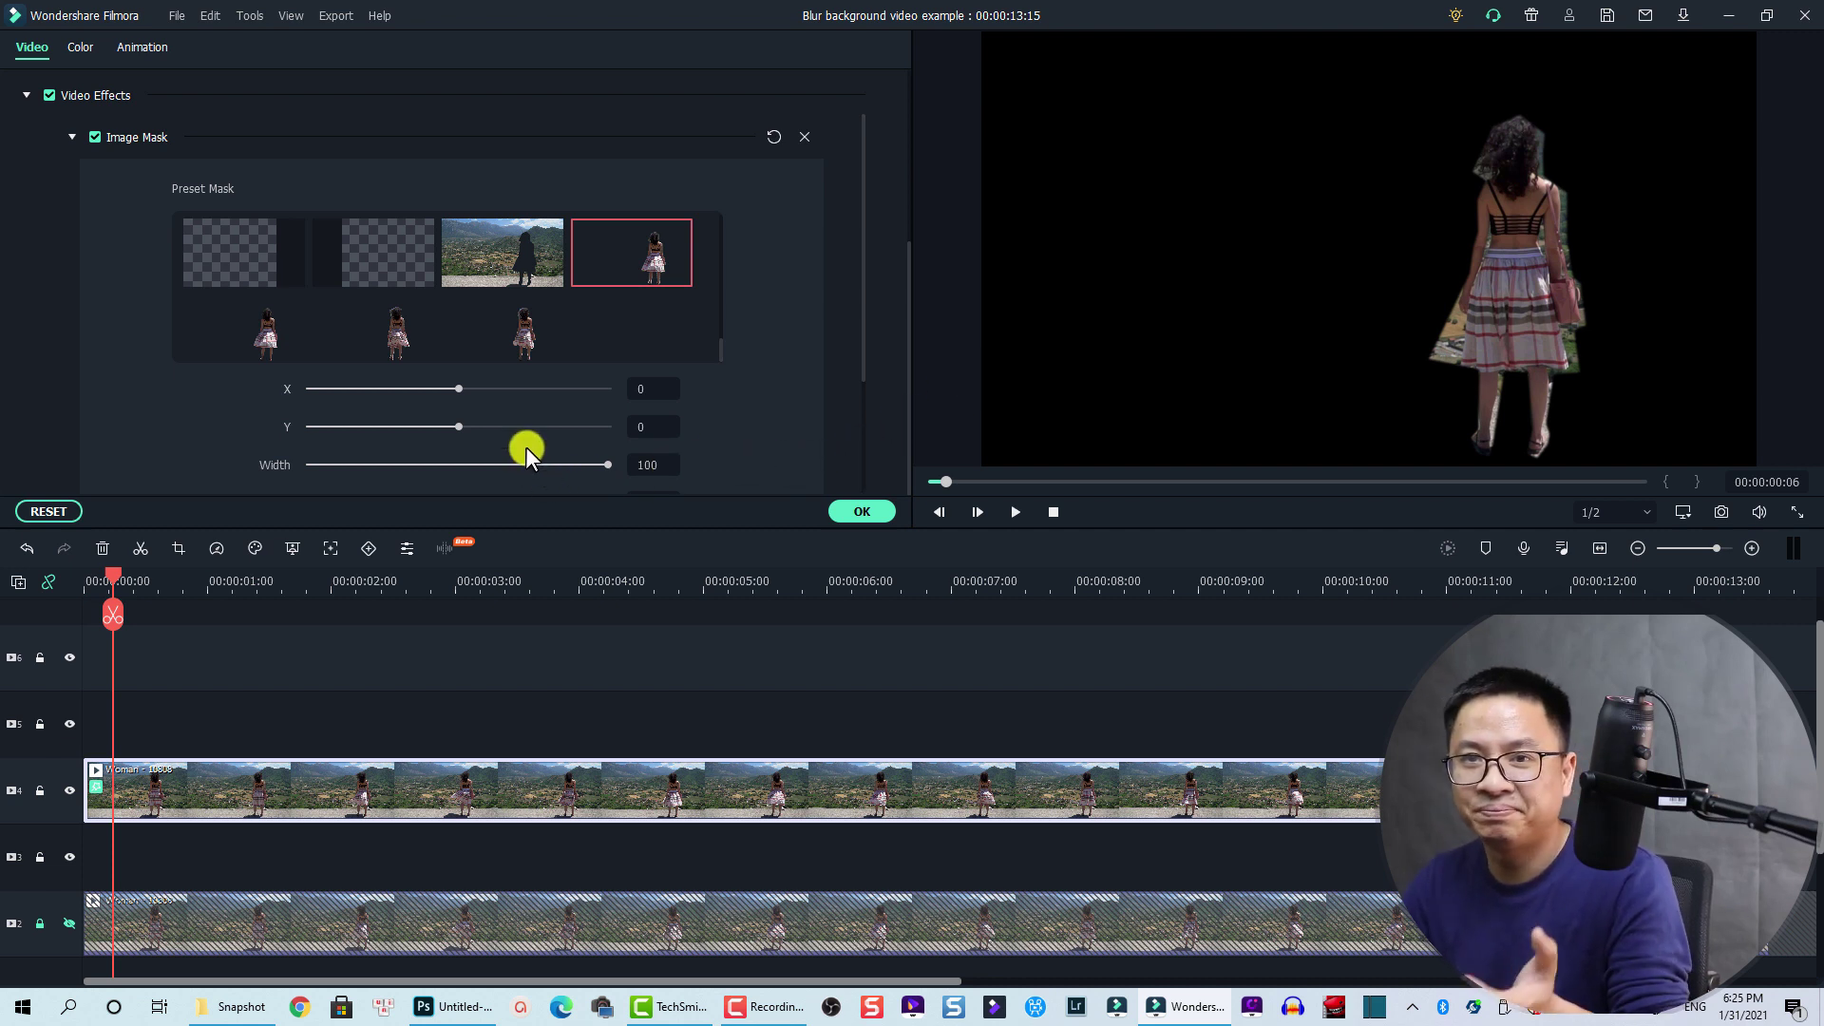
Raise the mask feather to 100 and confirm the mask settings
scroll(527, 446, down, 2)
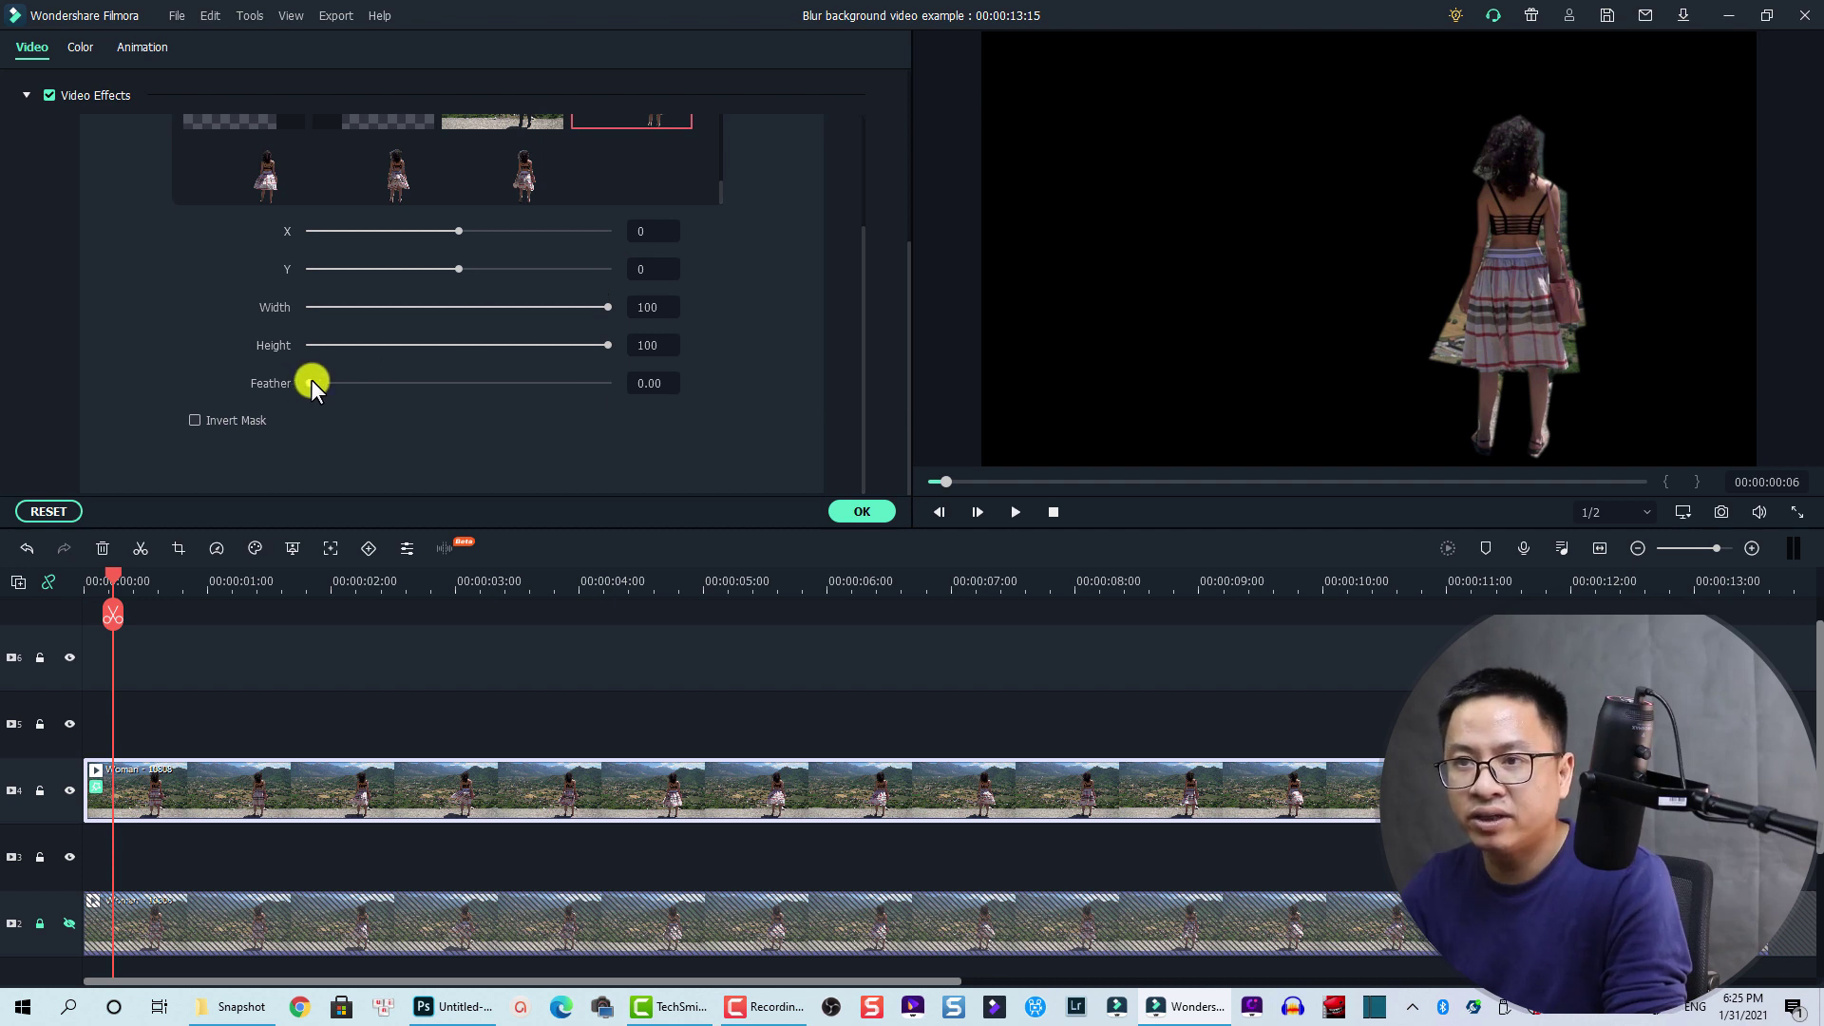
drag(310, 380, 585, 386)
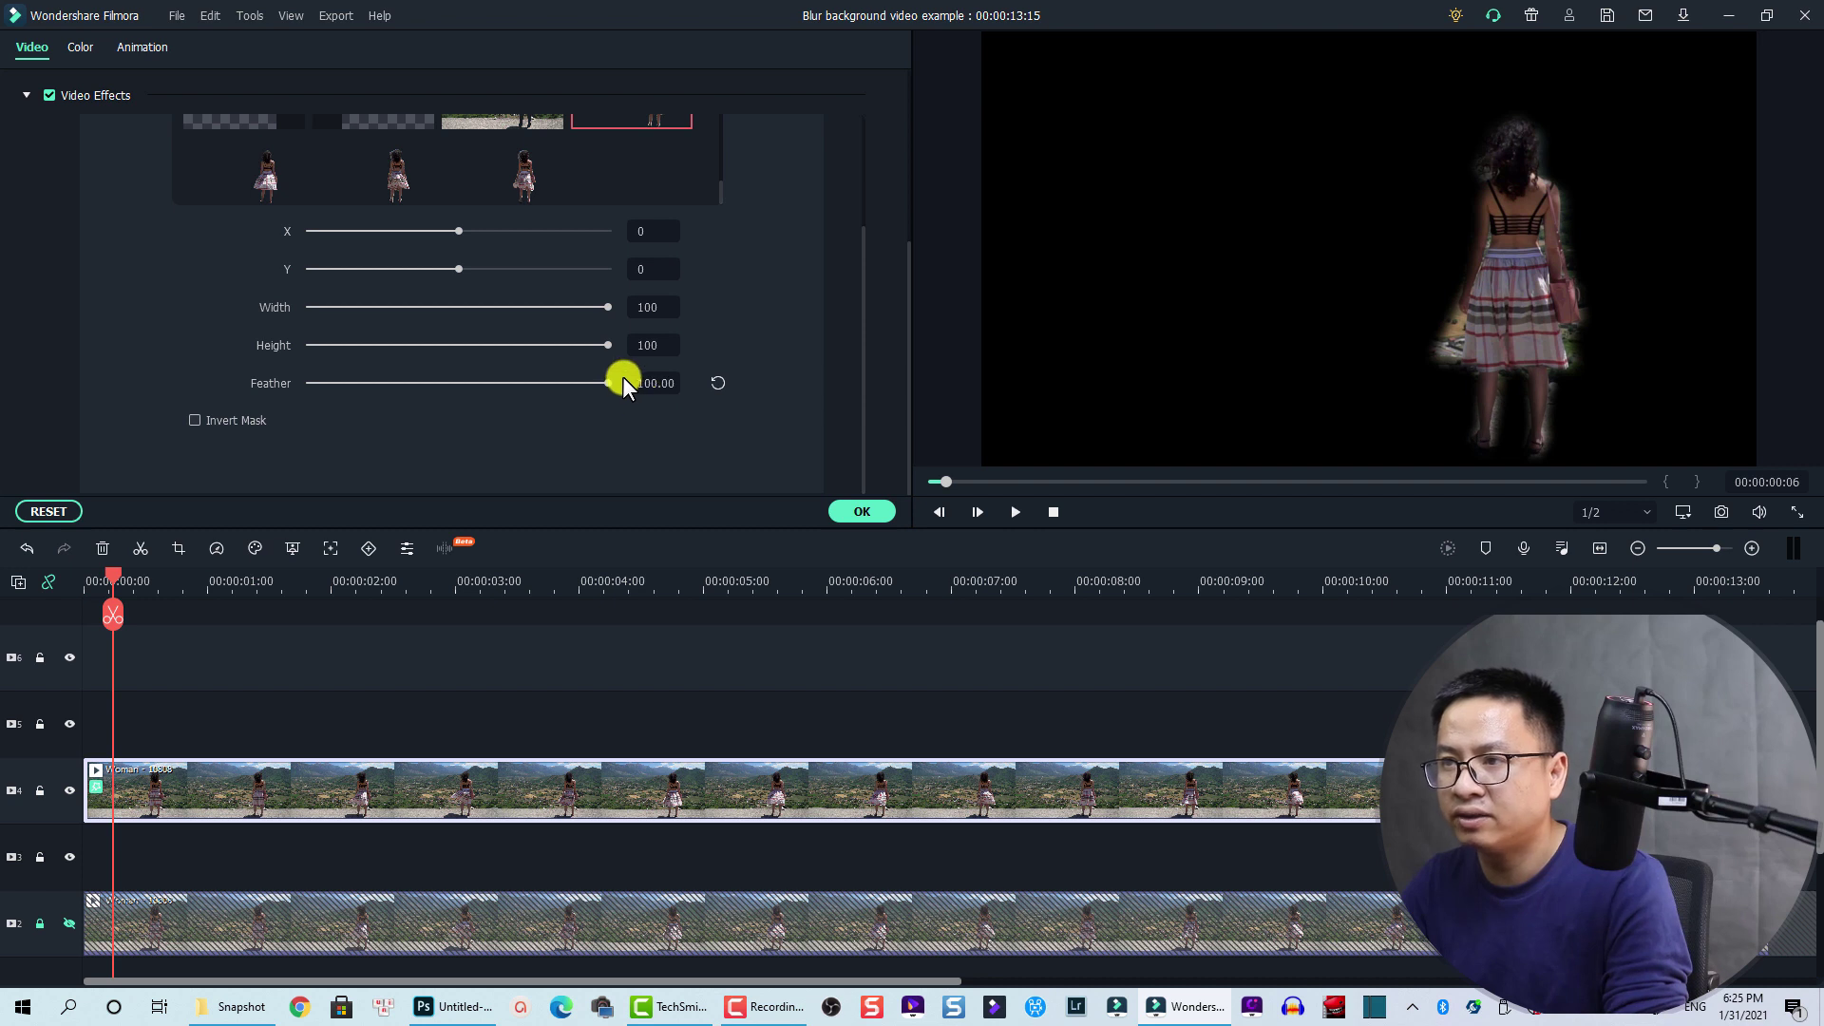
click(862, 511)
scroll(376, 625, down, 1)
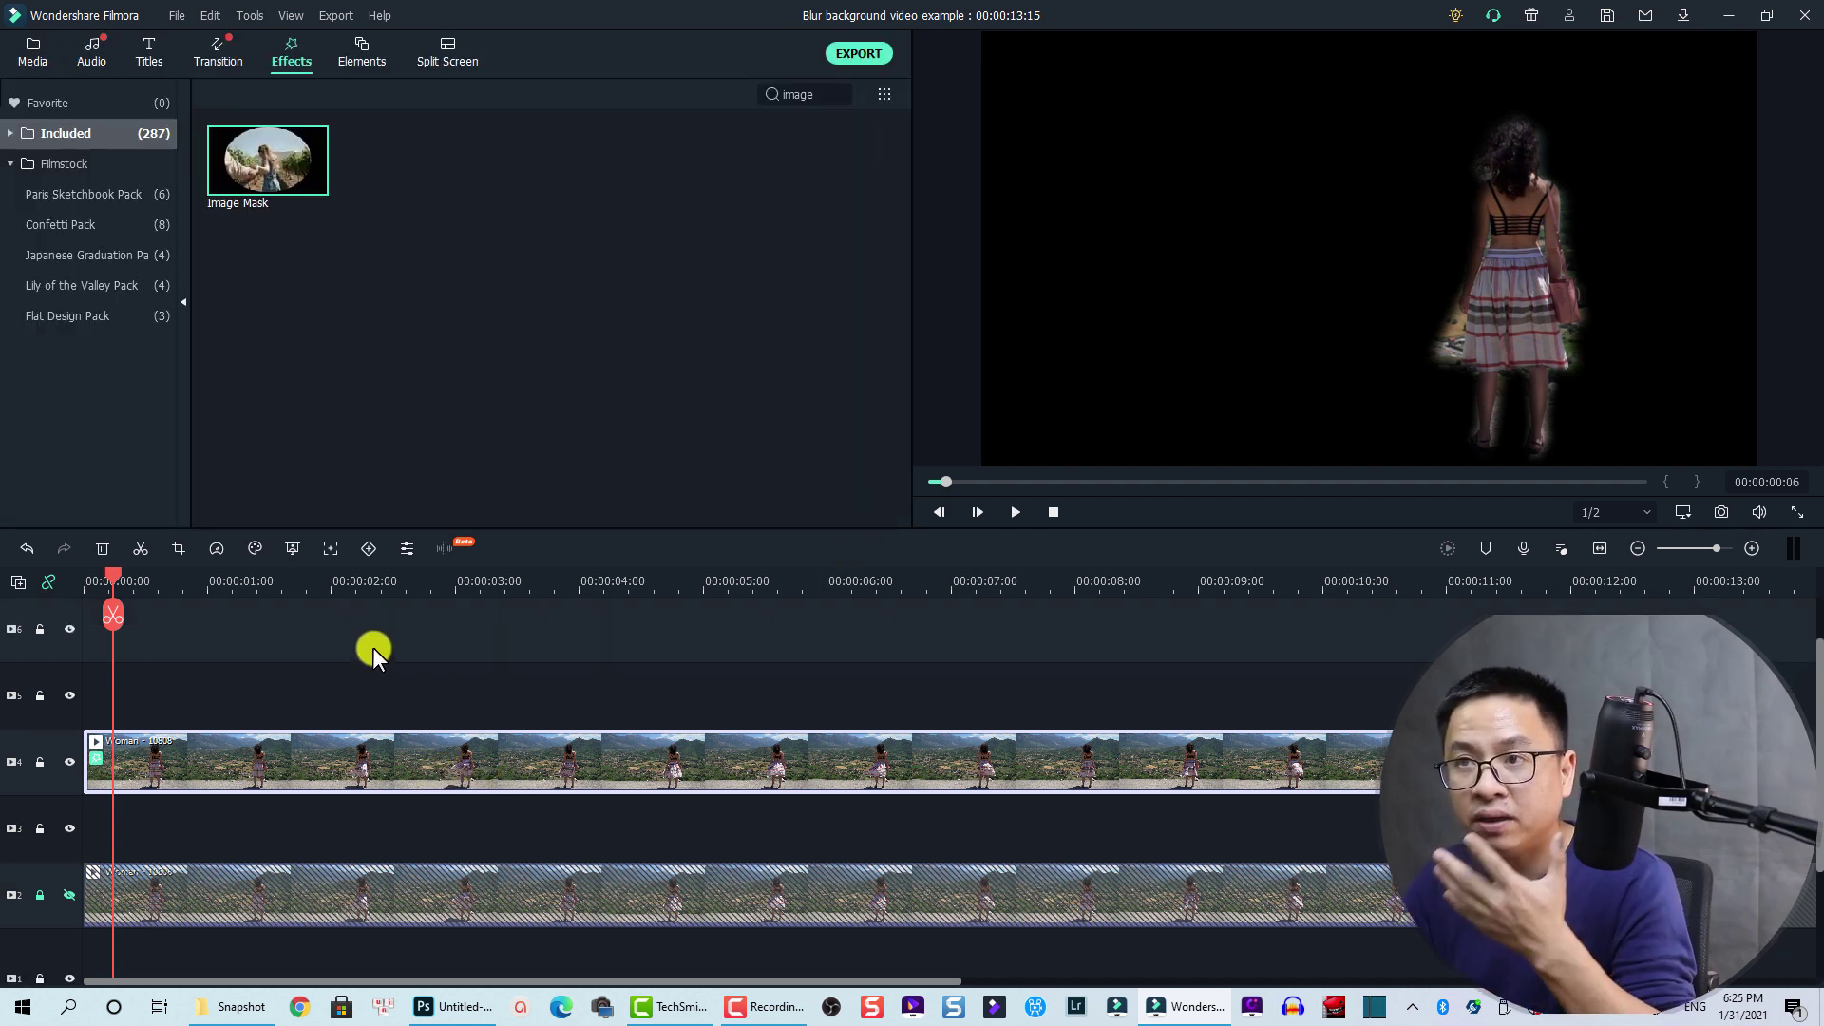
Search effects for 'blur' and place Square Blur on track 3, stretched across the clip
click(838, 94)
click(840, 94)
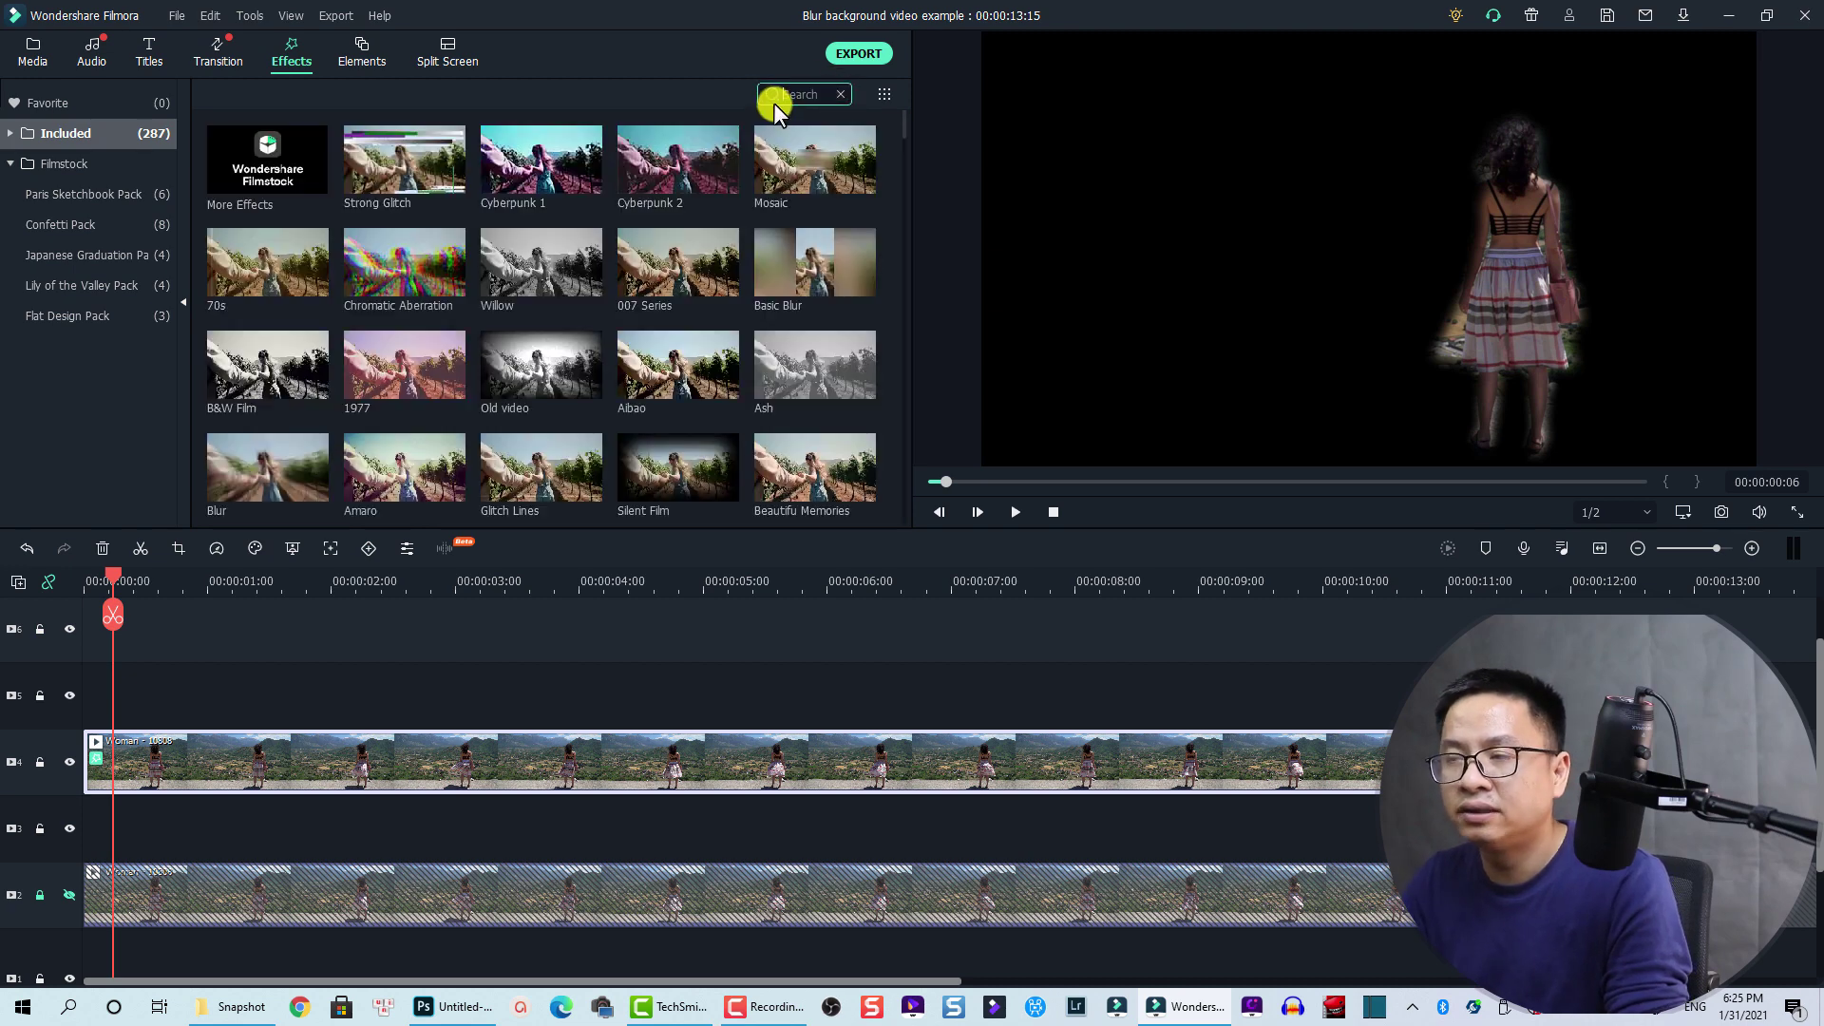
text(blur)
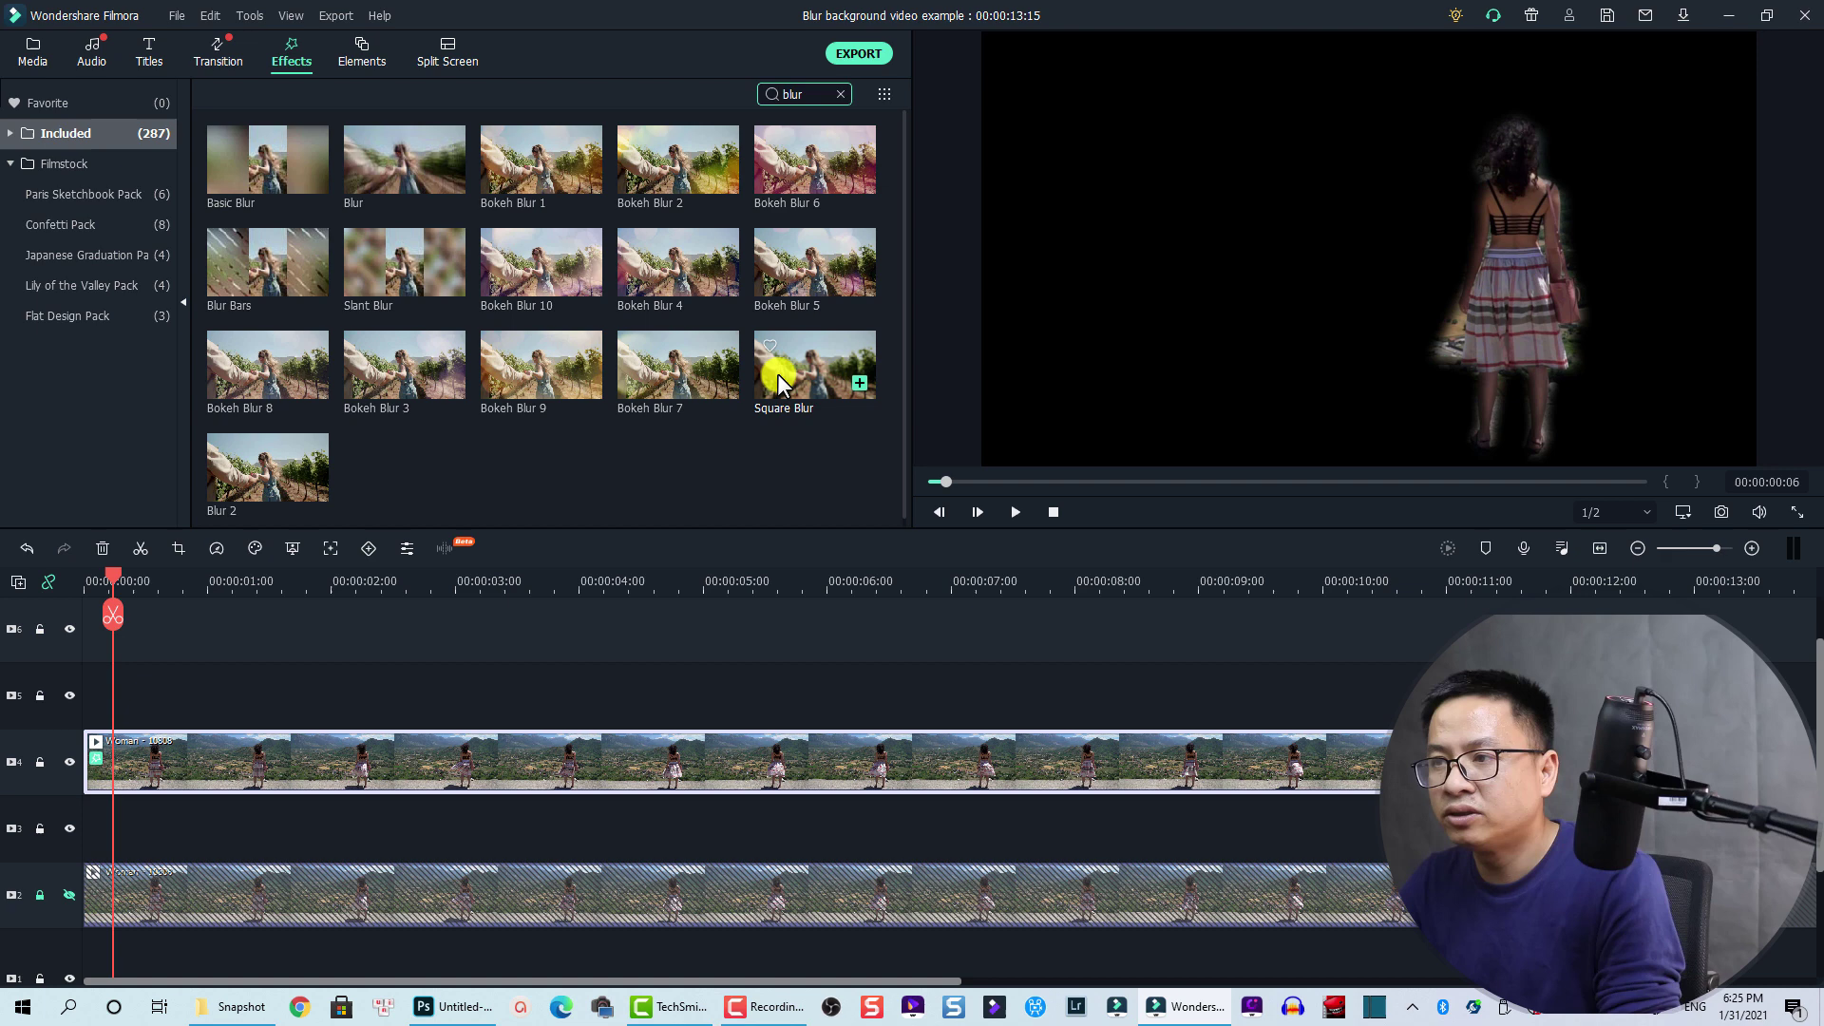
drag(779, 383, 203, 812)
drag(700, 835, 1767, 827)
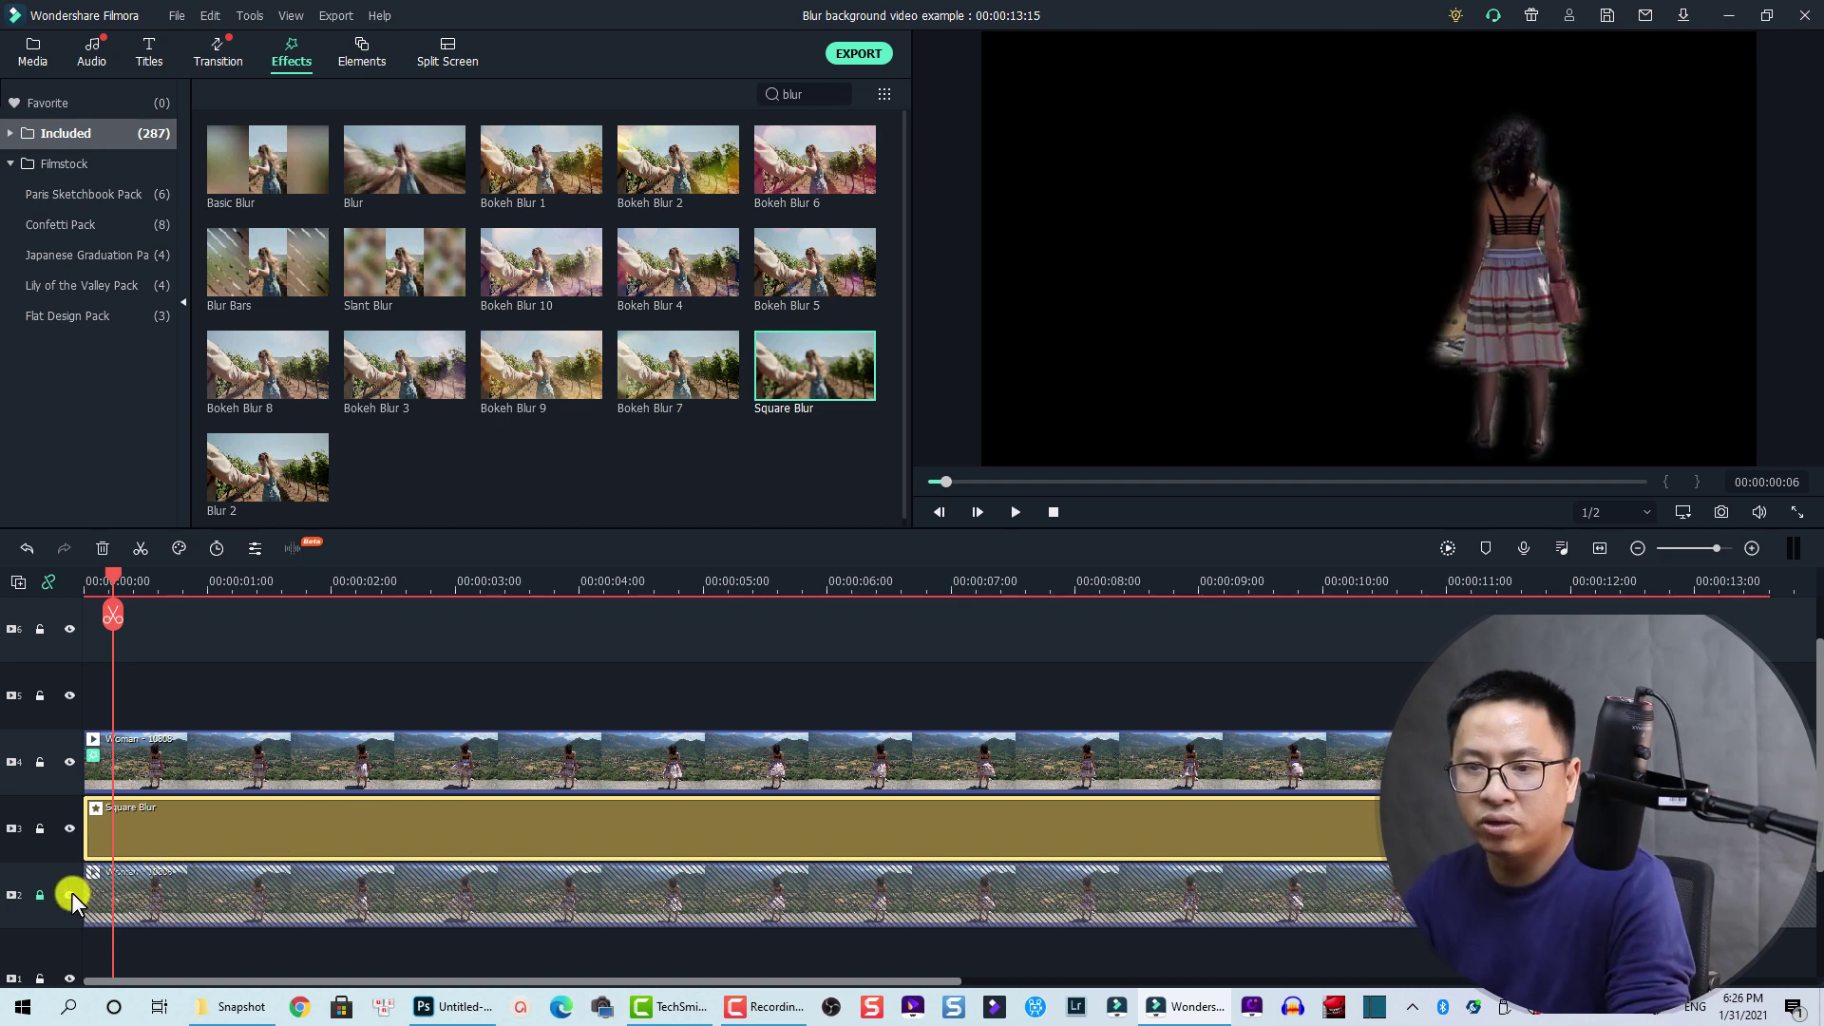
Play the video from the start to check the blur, then select the woman clip
drag(113, 577, 61, 582)
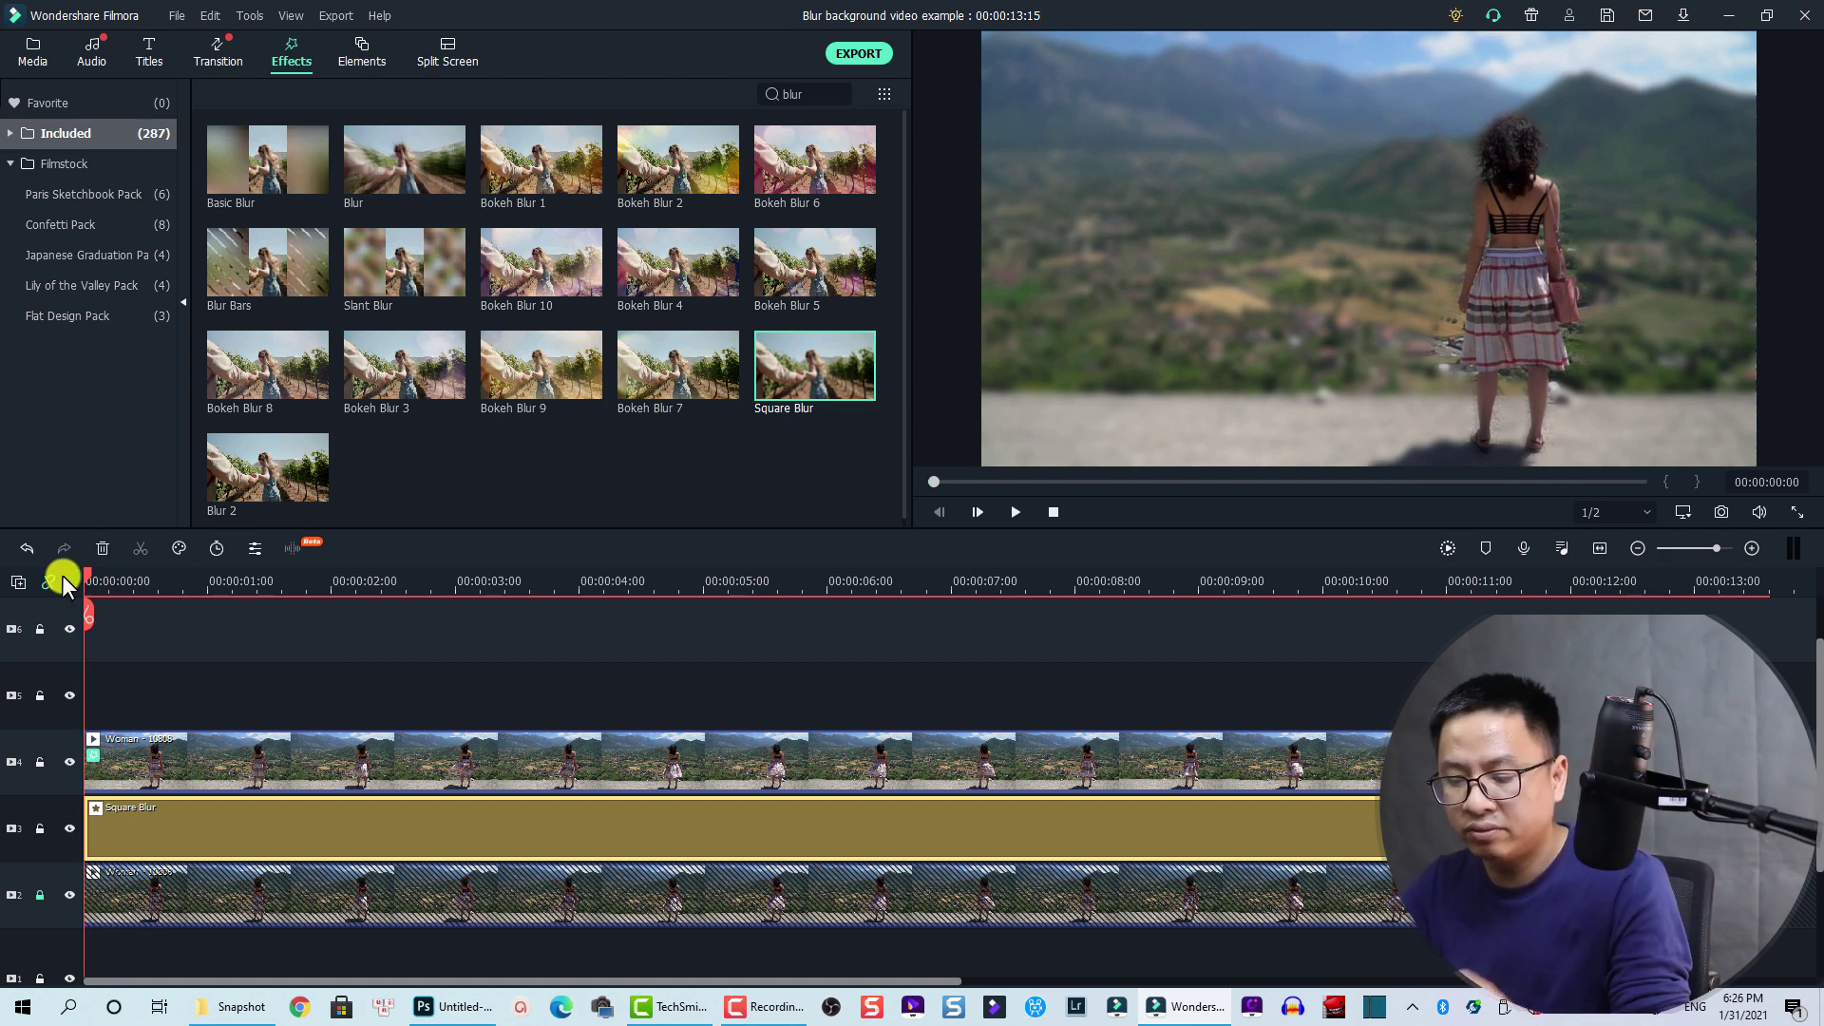
key(space)
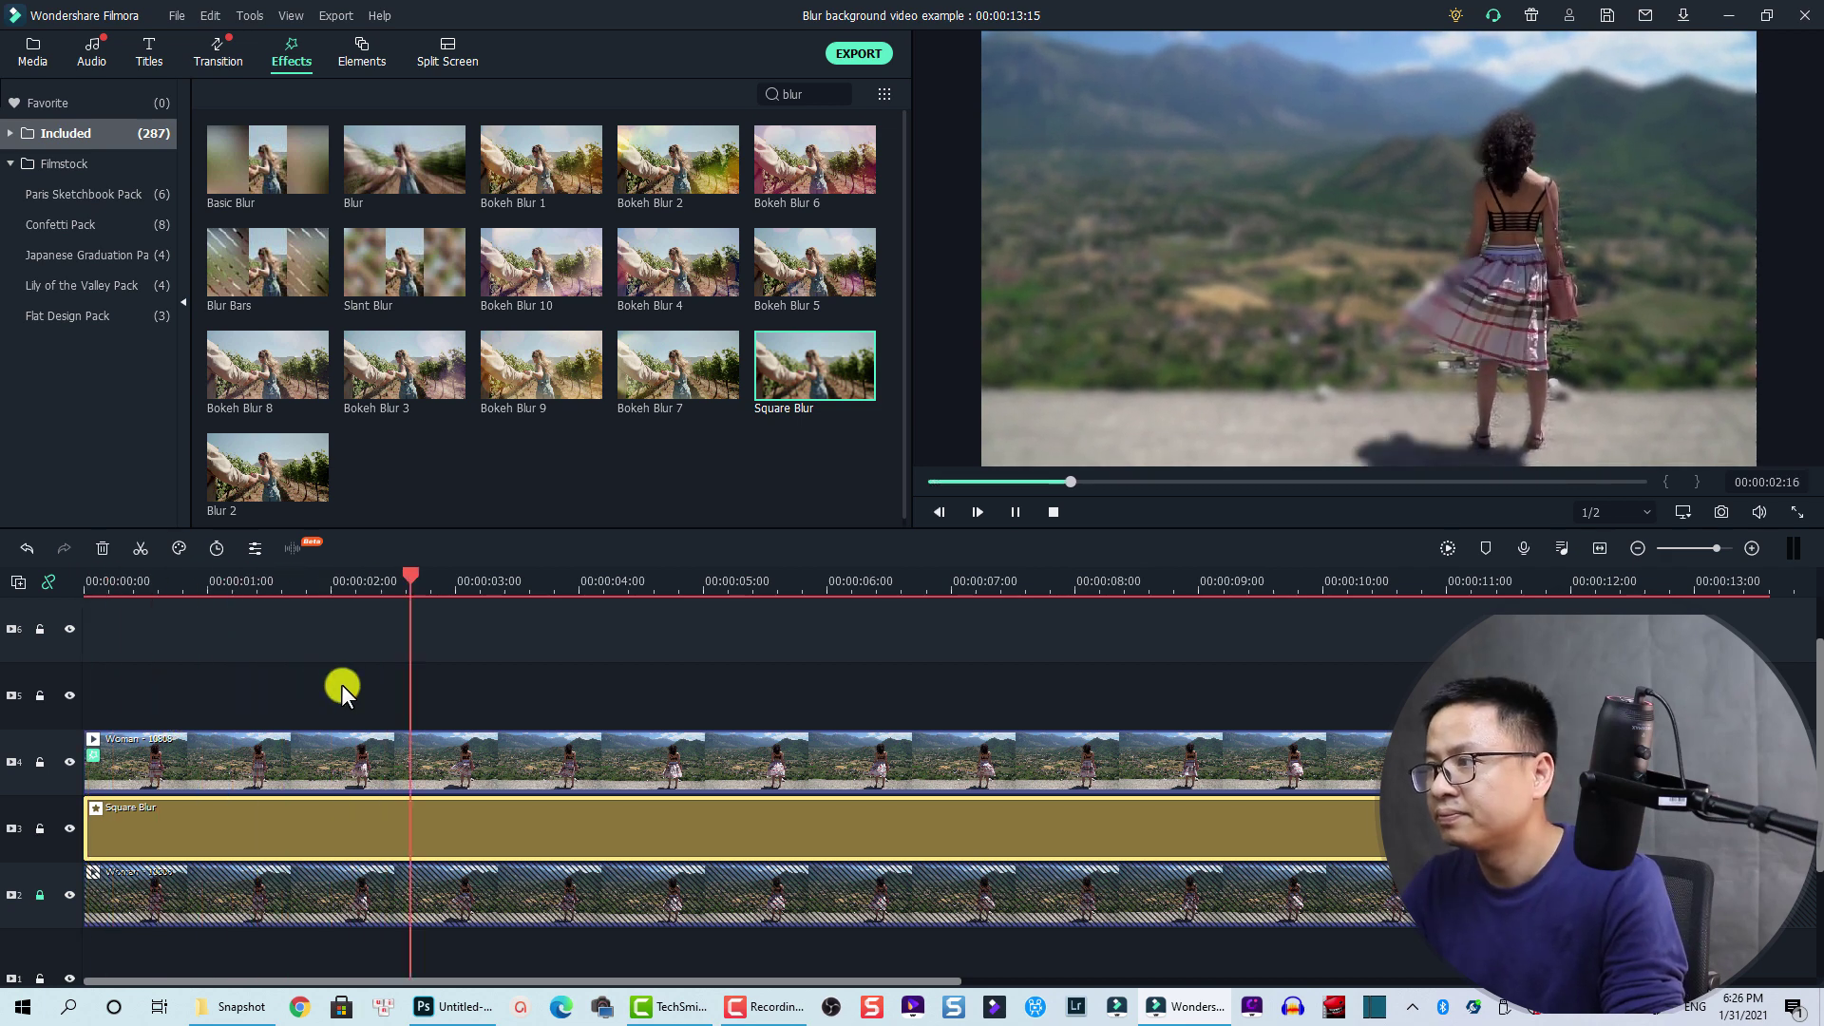
key(space)
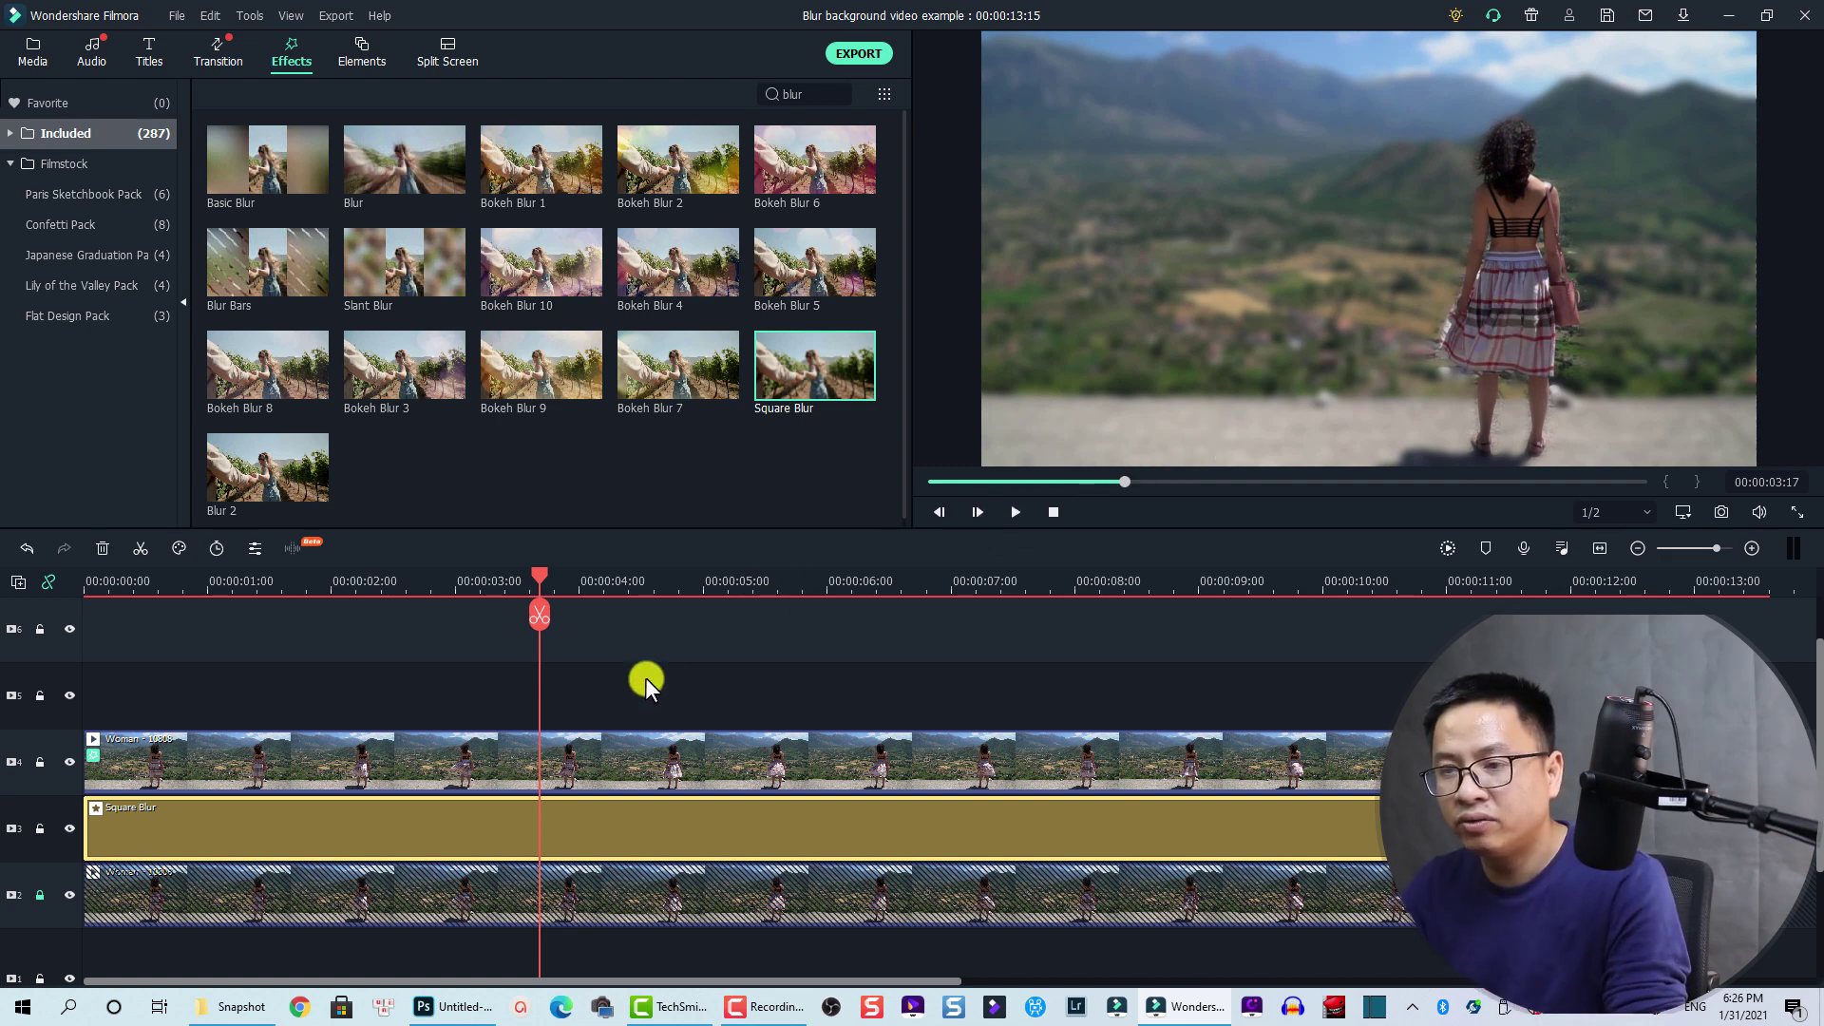
click(555, 753)
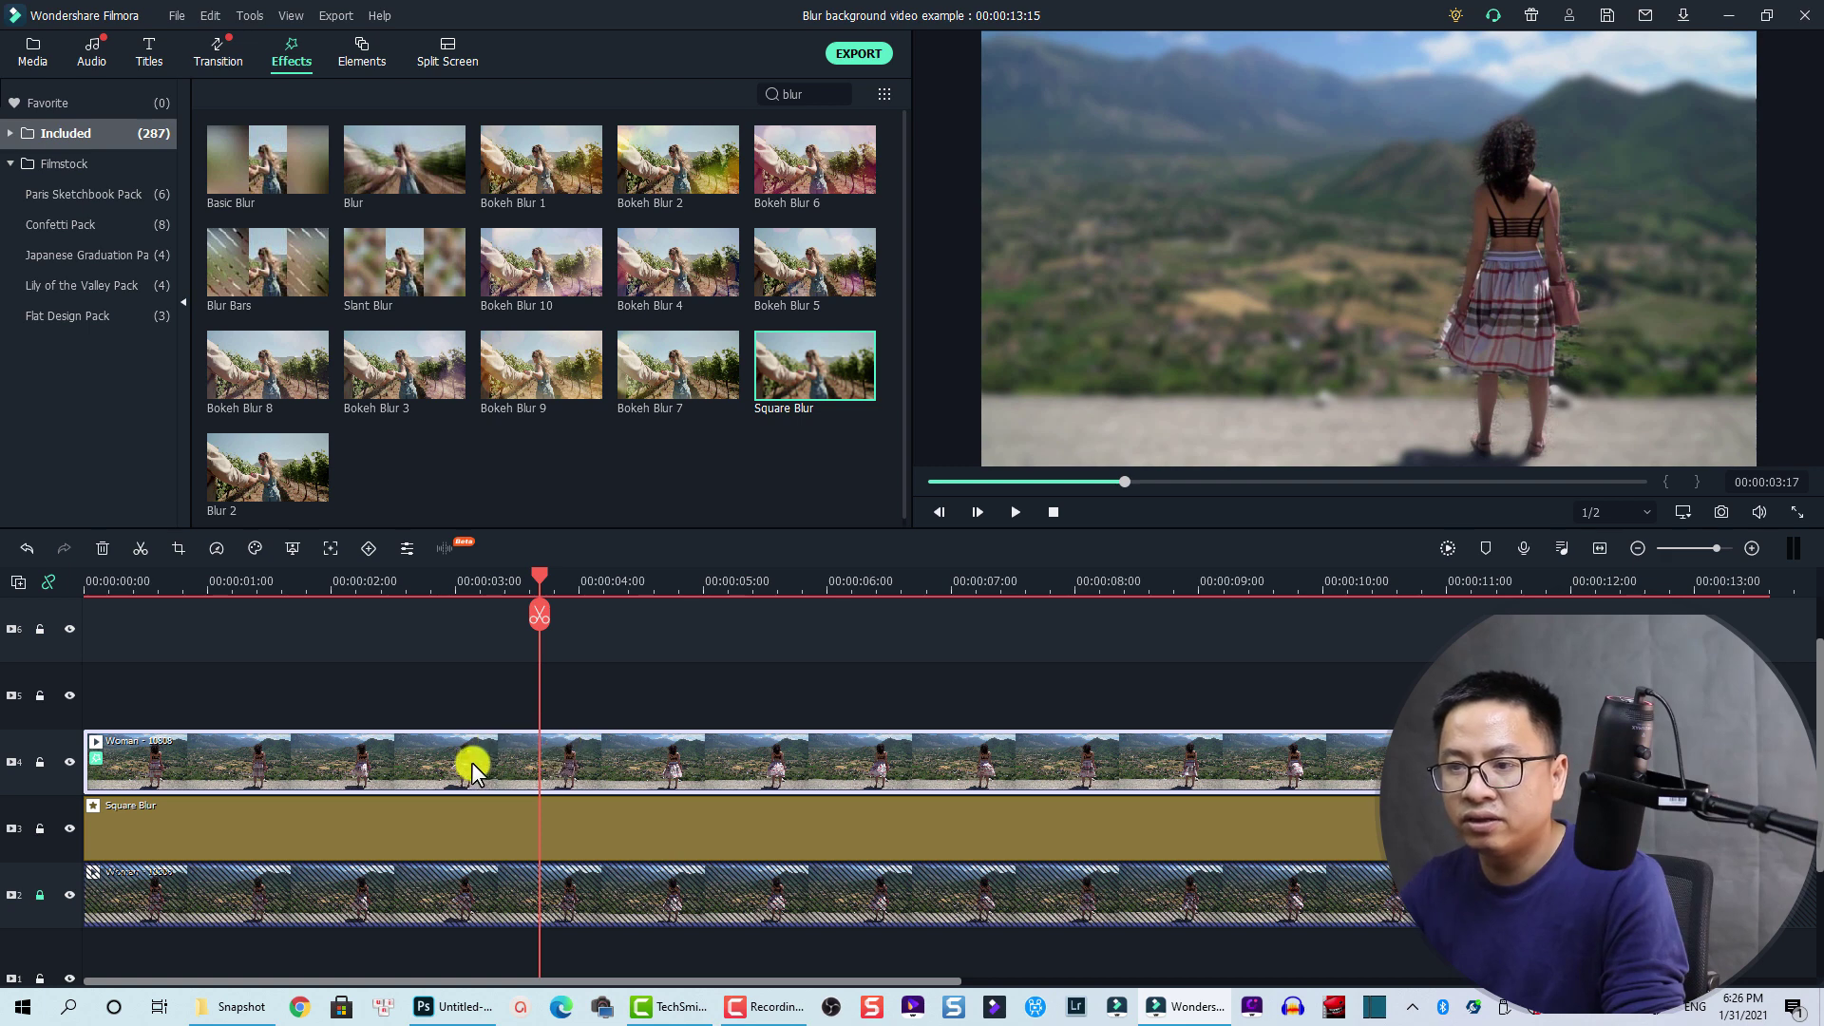
Enable Invert Mask on the woman clip, apply it, and play back the result
double_click(570, 741)
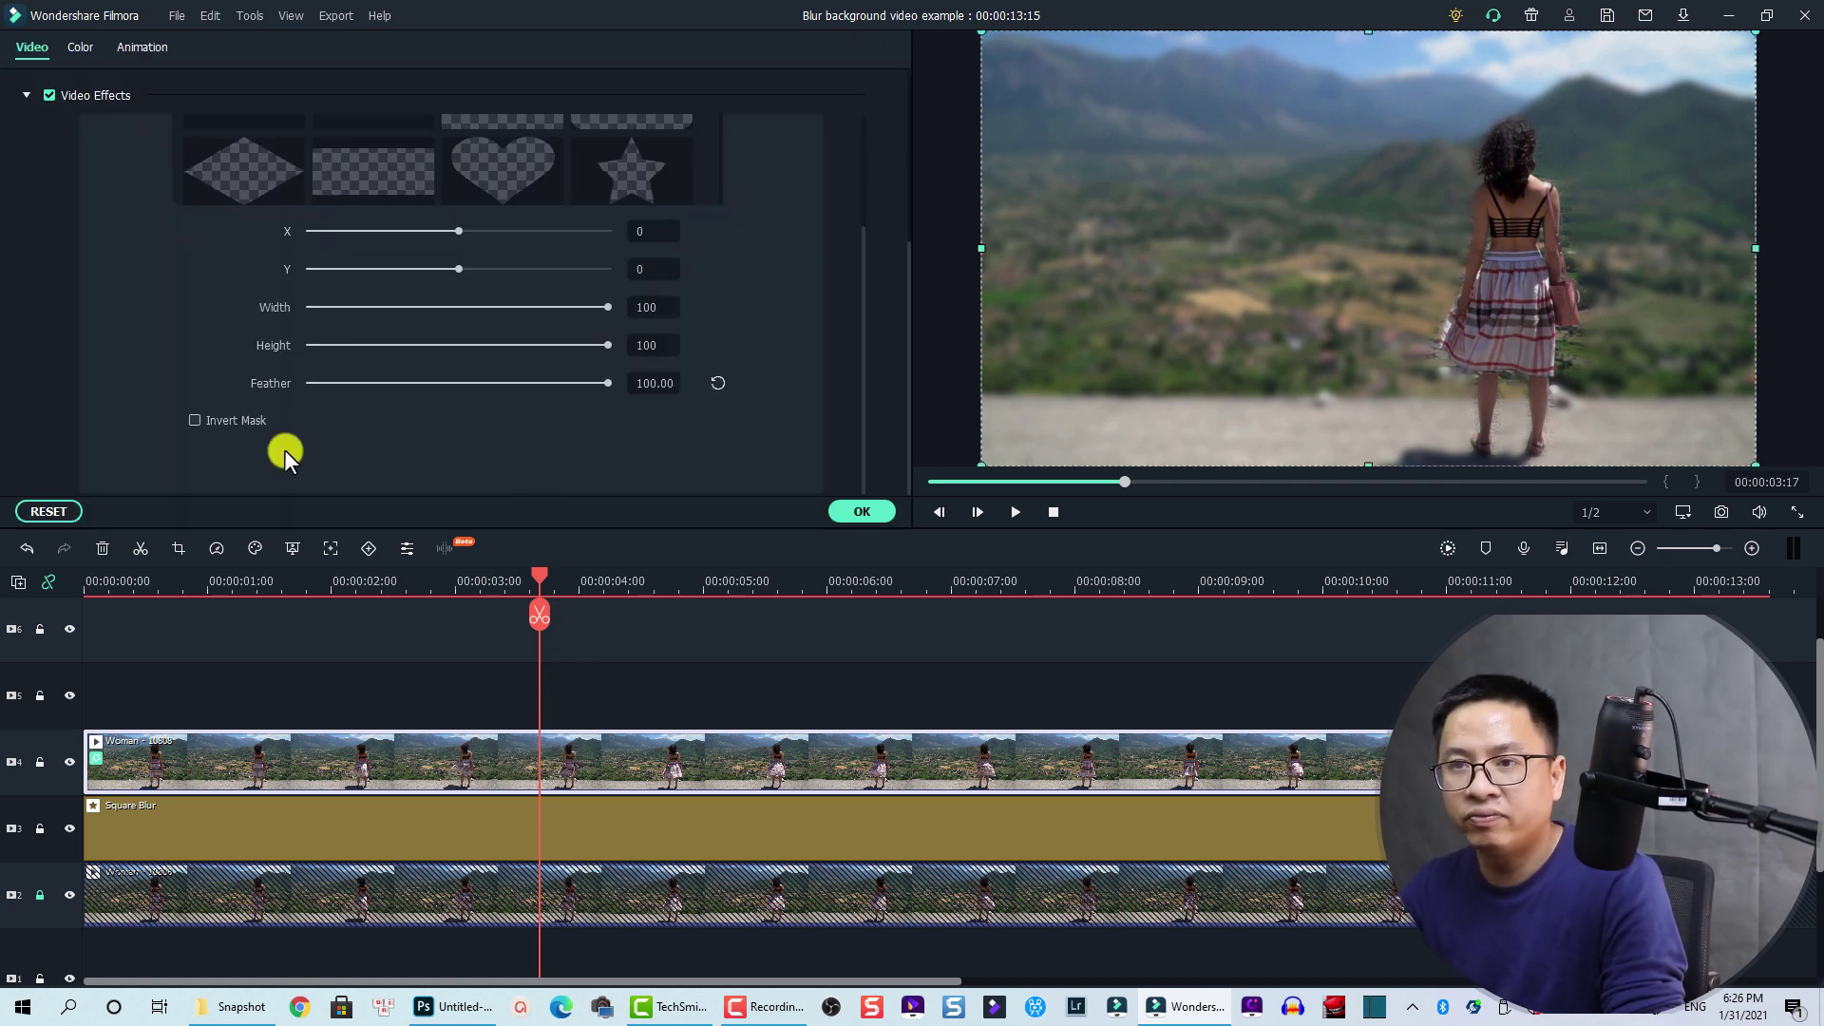
click(196, 420)
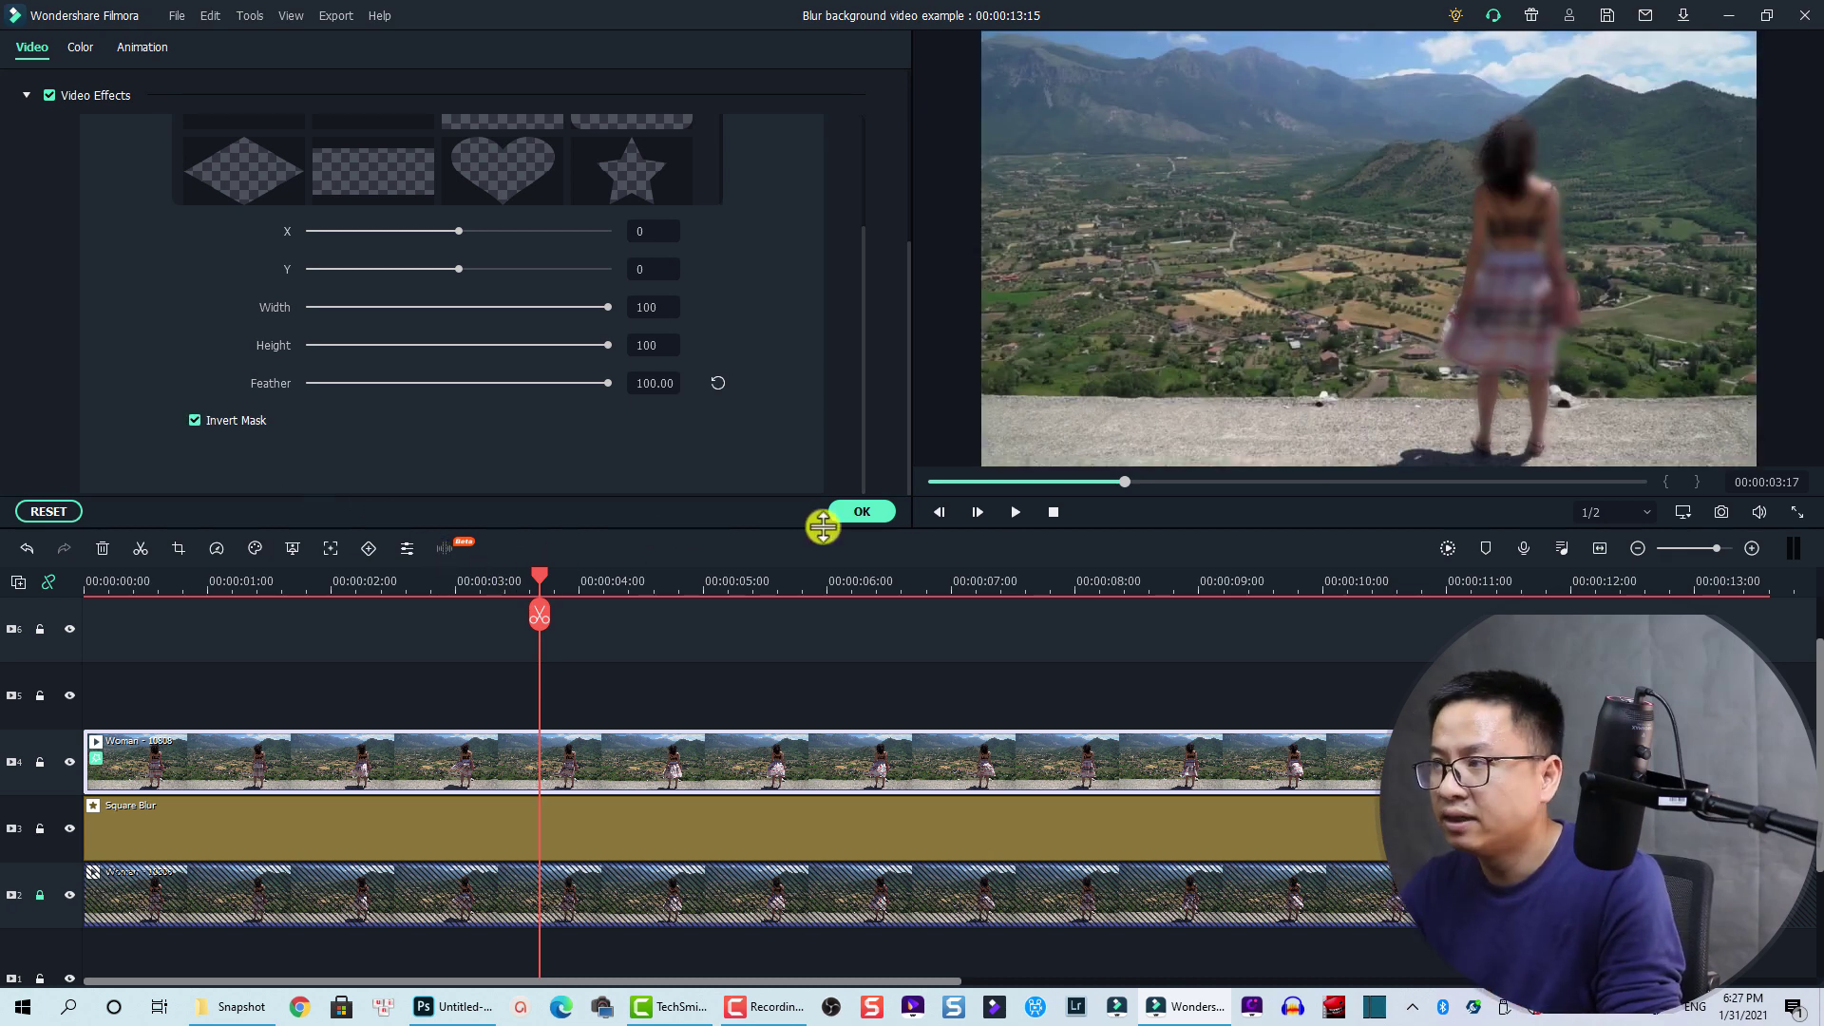
click(864, 511)
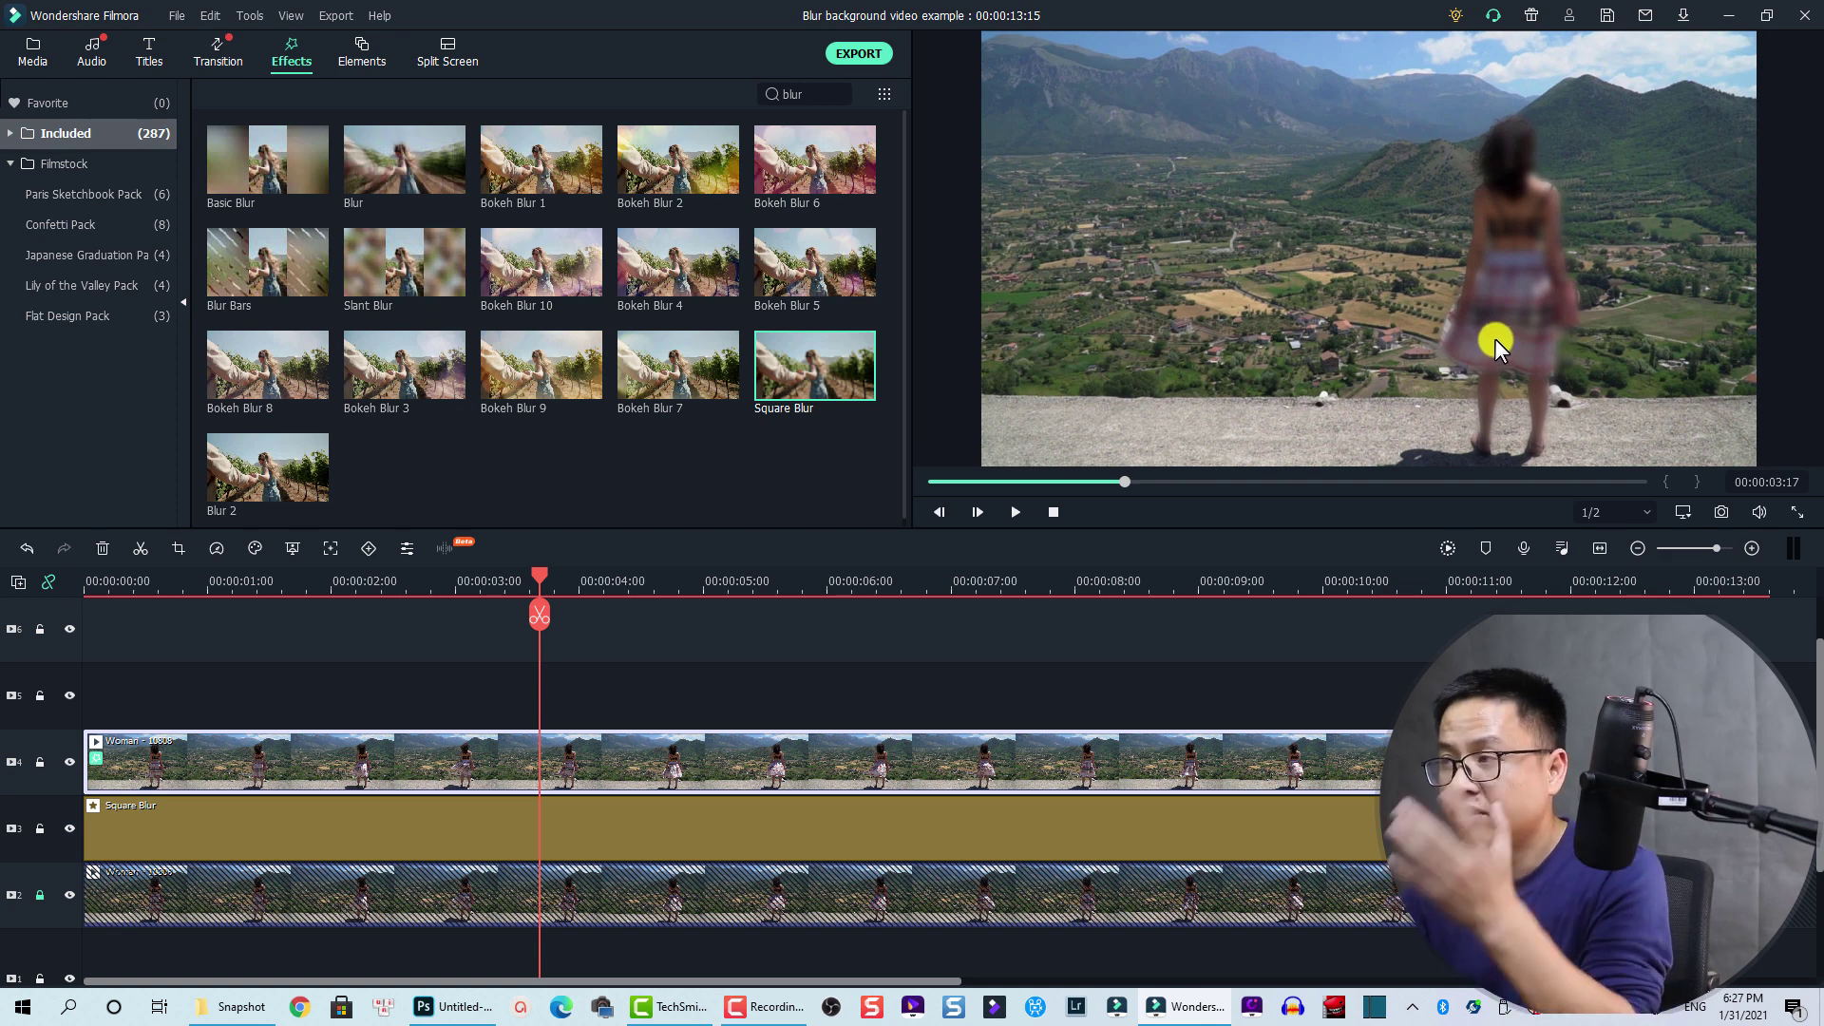
key(space)
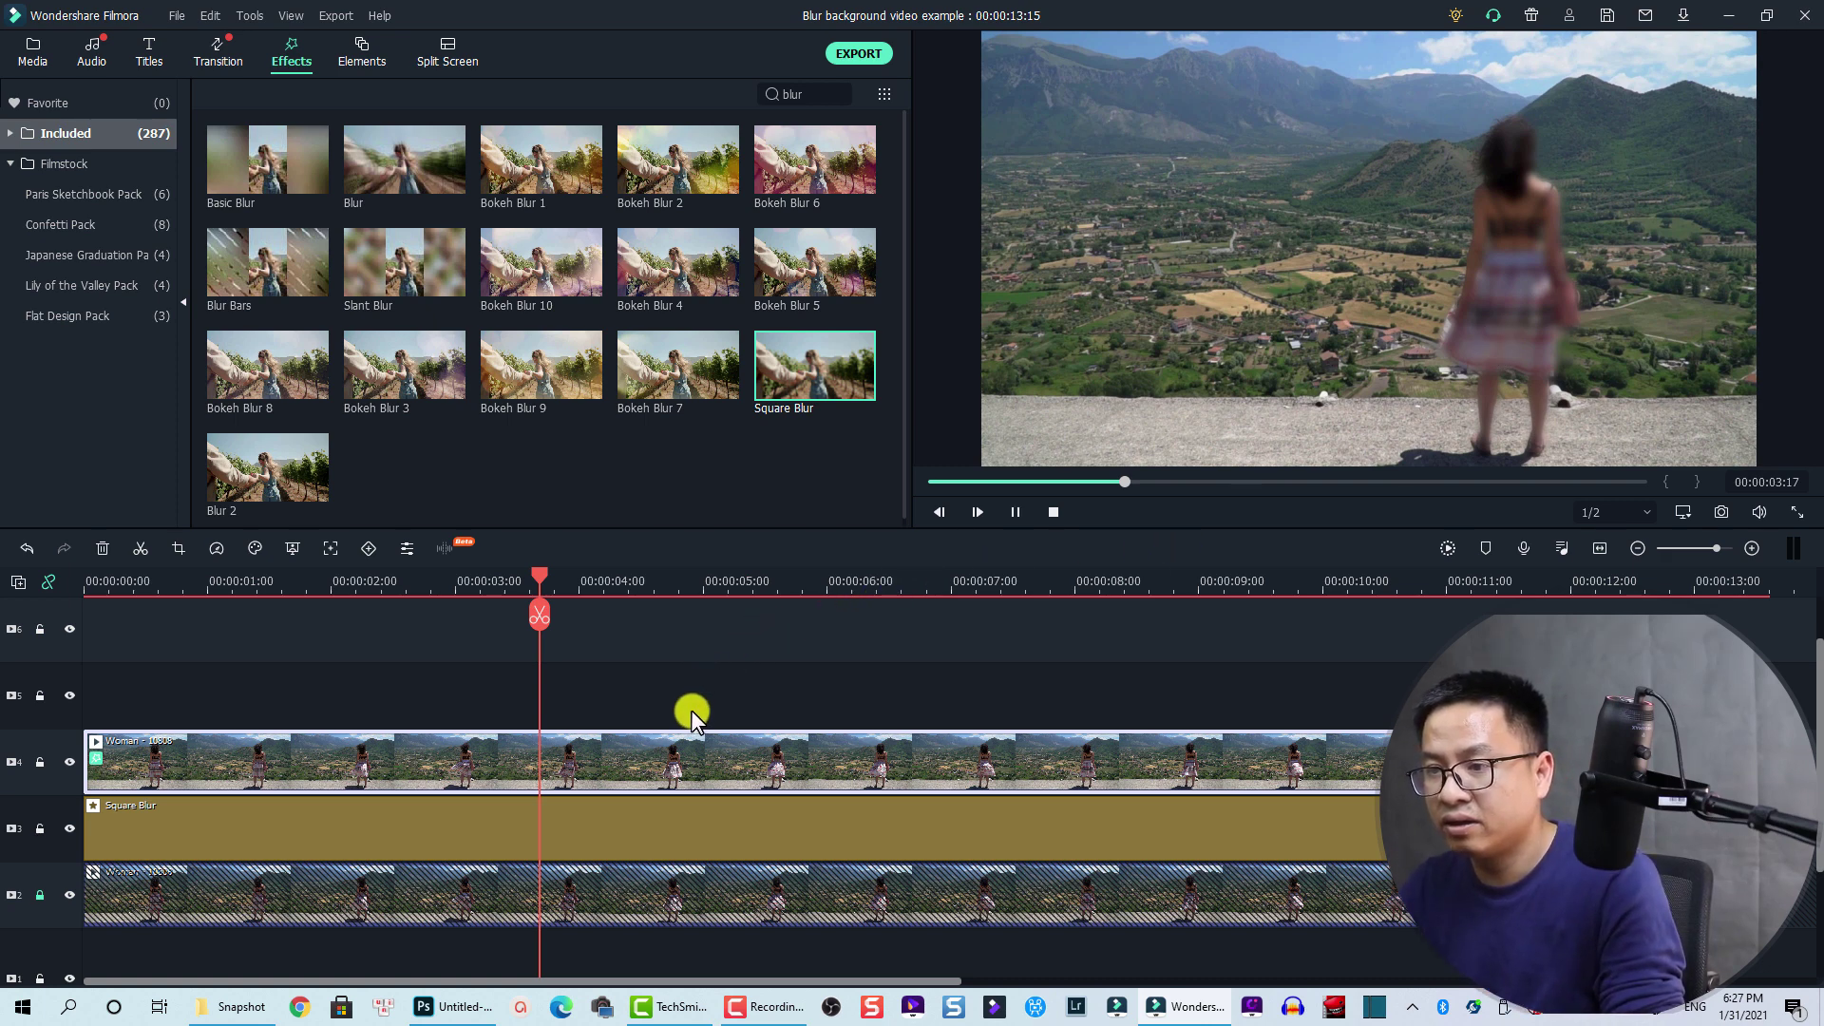